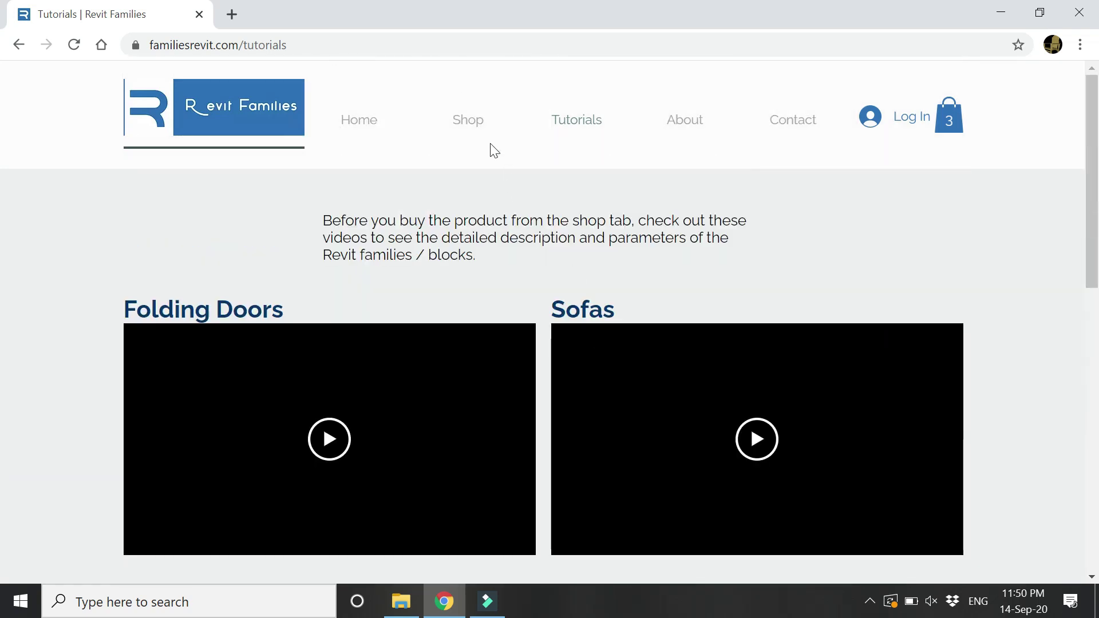
Step: Open the Revit Families shop page and look through the listed products
{"action": "left_click", "coordinate": [461, 126]}
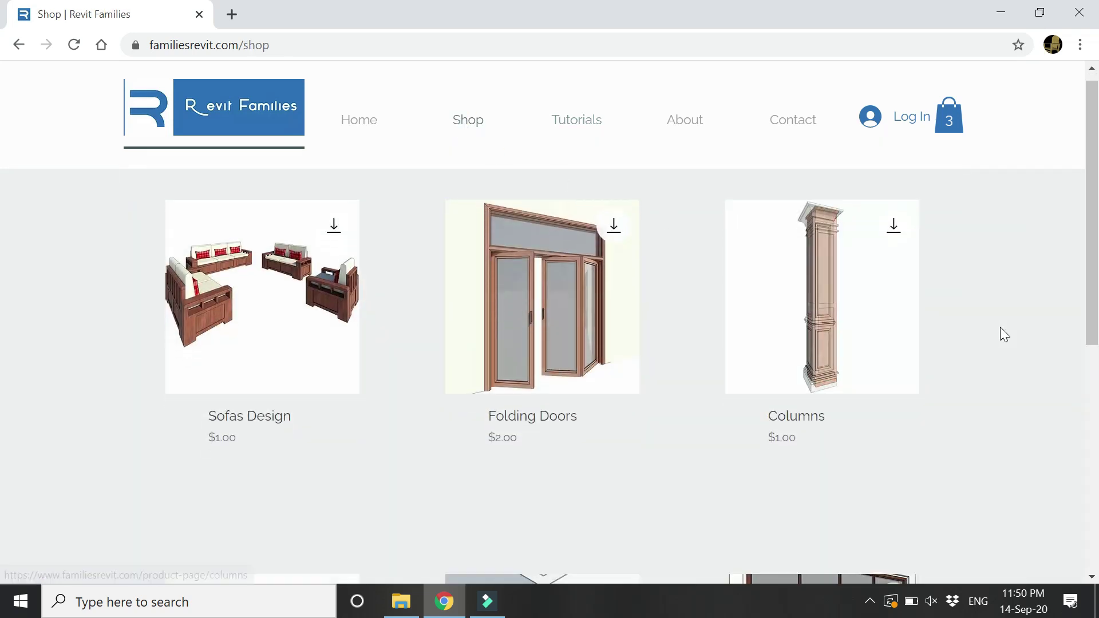
{"action": "scroll", "coordinate": [1001, 332], "scroll_direction": "down", "scroll_amount": 6}
{"action": "scroll", "coordinate": [563, 384], "scroll_direction": "up", "scroll_amount": 6}
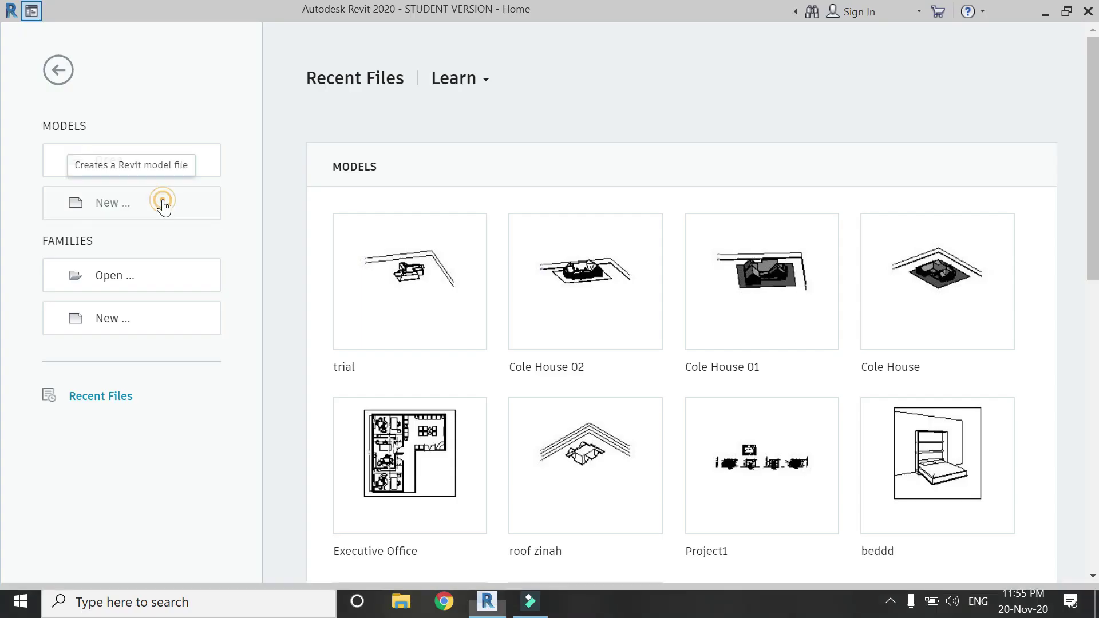
Step: Switch to Autodesk Revit and create a new project from the Architectural Template
{"action": "left_click", "coordinate": [162, 203]}
{"action": "left_click", "coordinate": [435, 263]}
{"action": "left_click", "coordinate": [433, 298]}
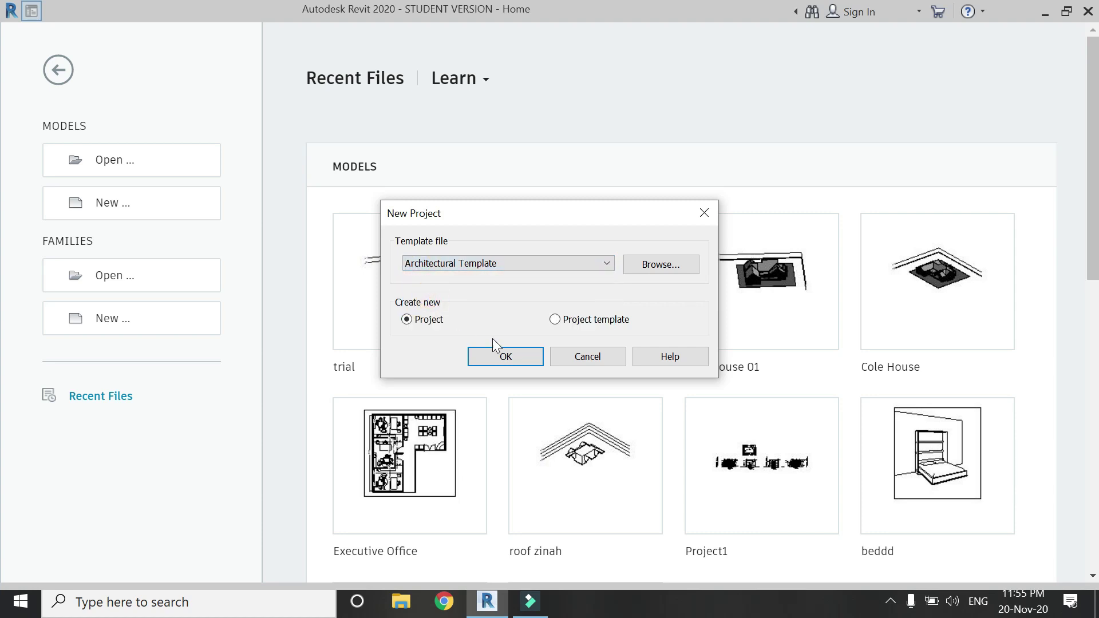
{"action": "left_click", "coordinate": [503, 355]}
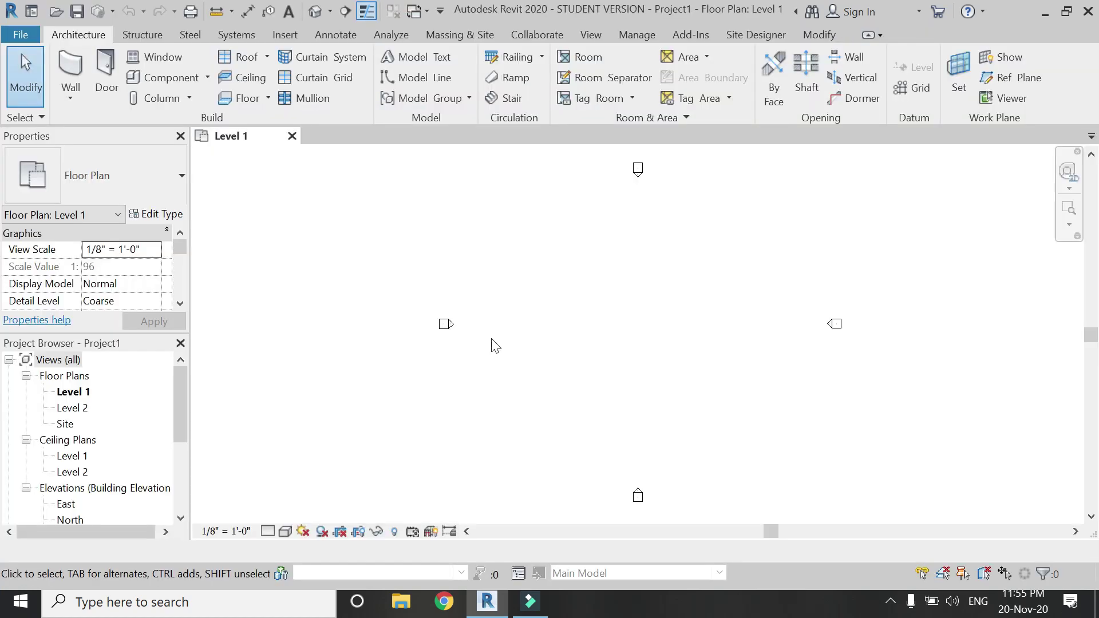
Step: Start a footprint roof on Level 2 and sketch a closed, slope-defining boundary with a notch cut into its lower side
{"action": "left_click", "coordinate": [249, 58]}
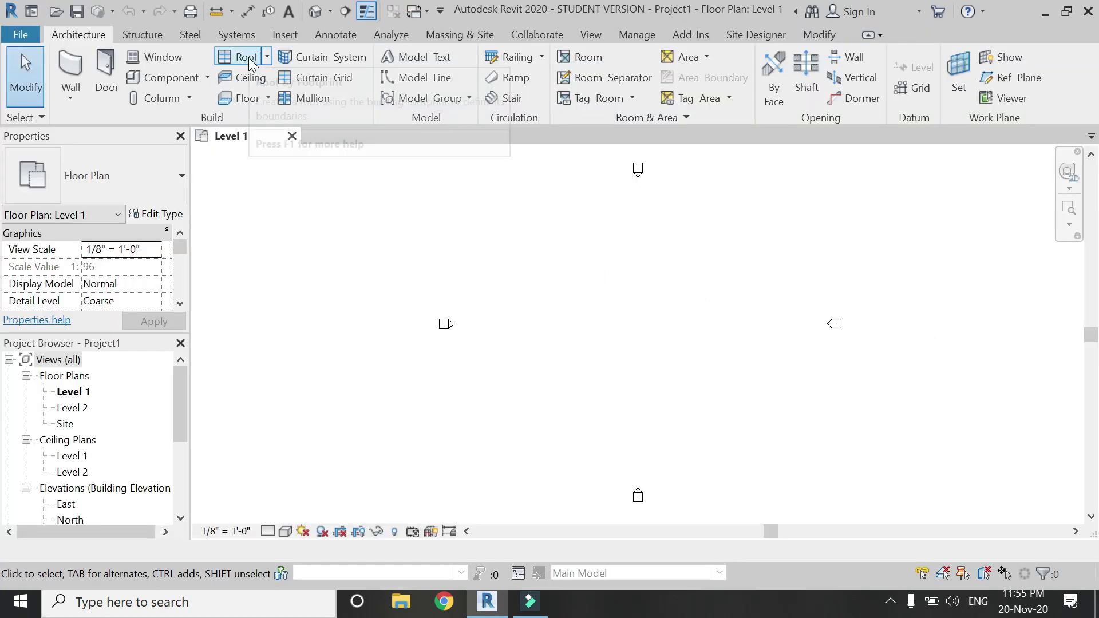
{"action": "left_click", "coordinate": [522, 343]}
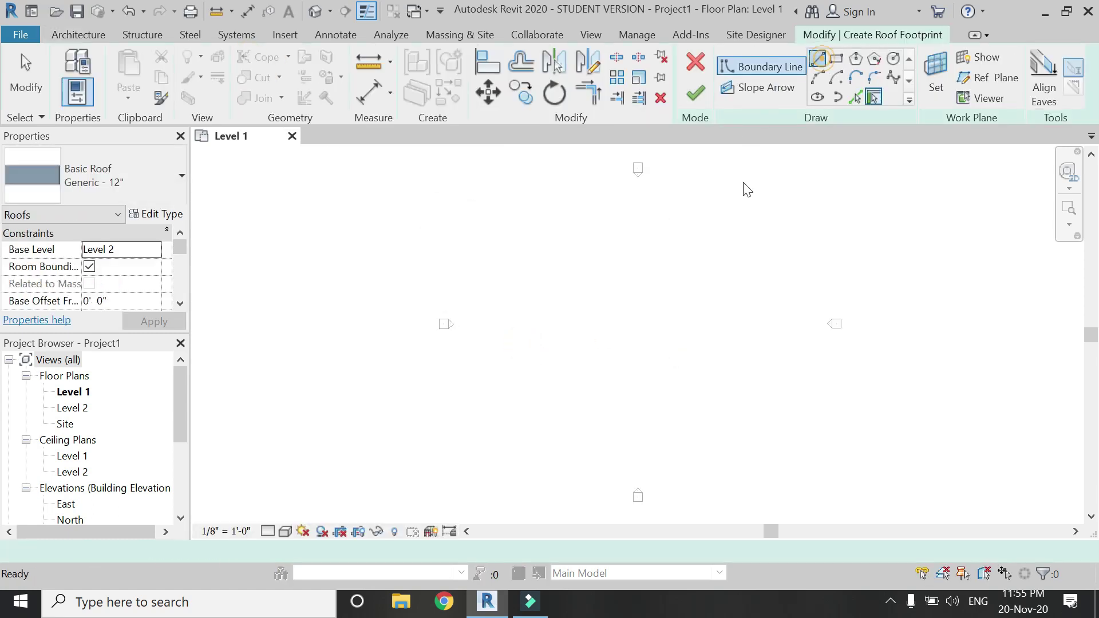
{"action": "left_click", "coordinate": [559, 262]}
{"action": "left_click", "coordinate": [557, 345]}
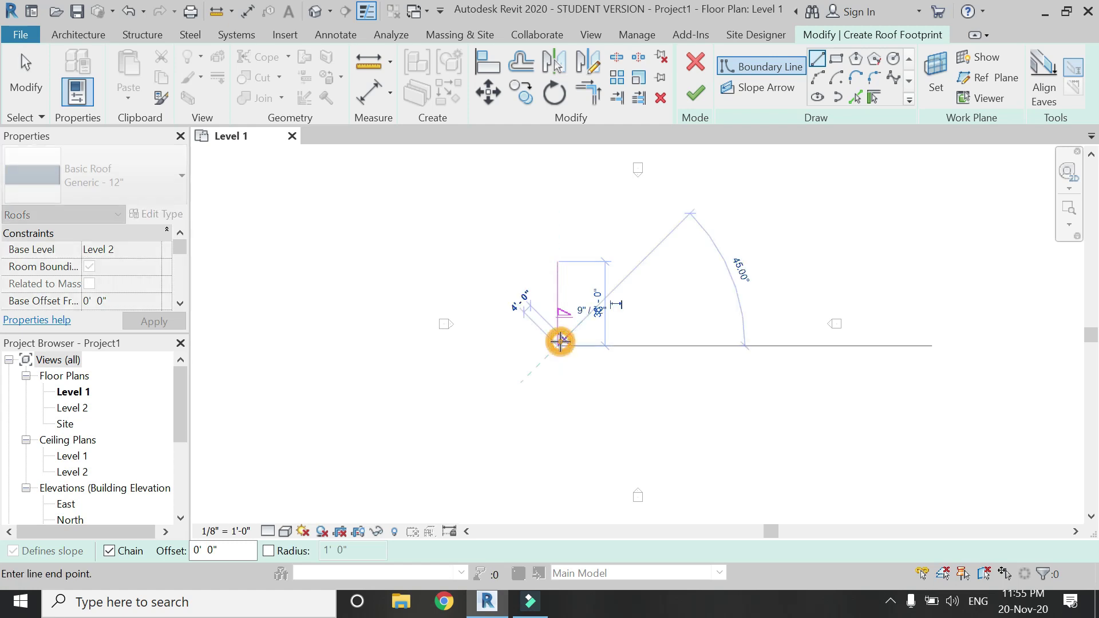
{"action": "left_click", "coordinate": [606, 345]}
{"action": "scroll", "coordinate": [598, 318], "scroll_direction": "up", "scroll_amount": 2}
{"action": "left_click", "coordinate": [597, 310]}
{"action": "left_click", "coordinate": [725, 309]}
{"action": "left_click", "coordinate": [725, 424]}
{"action": "left_click", "coordinate": [882, 424]}
{"action": "left_click", "coordinate": [895, 422]}
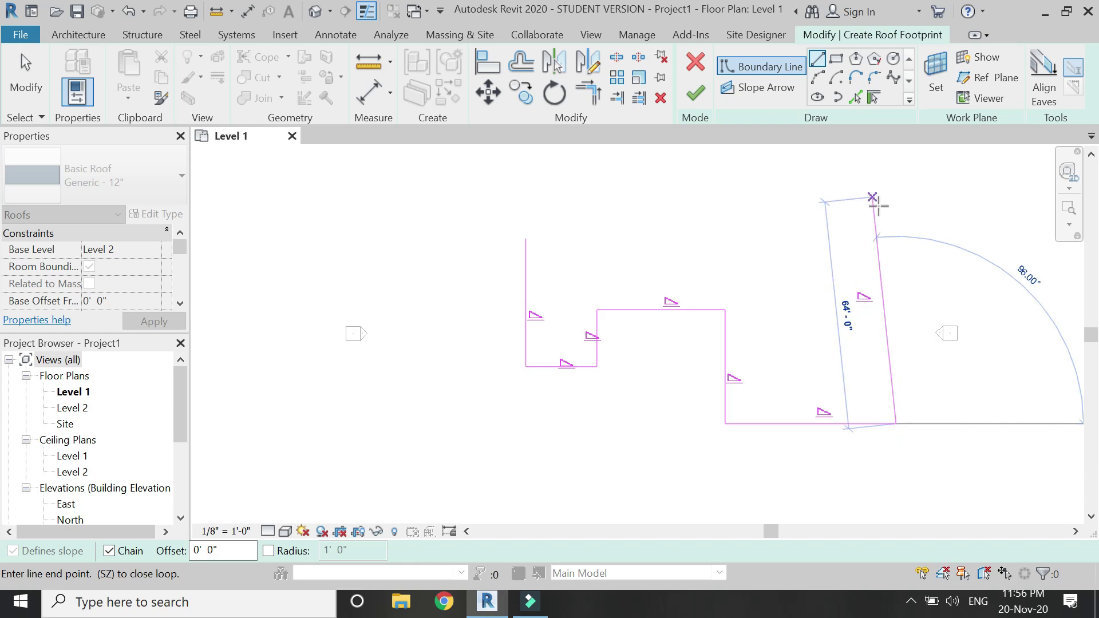
{"action": "left_click", "coordinate": [893, 237]}
{"action": "left_click", "coordinate": [526, 238]}
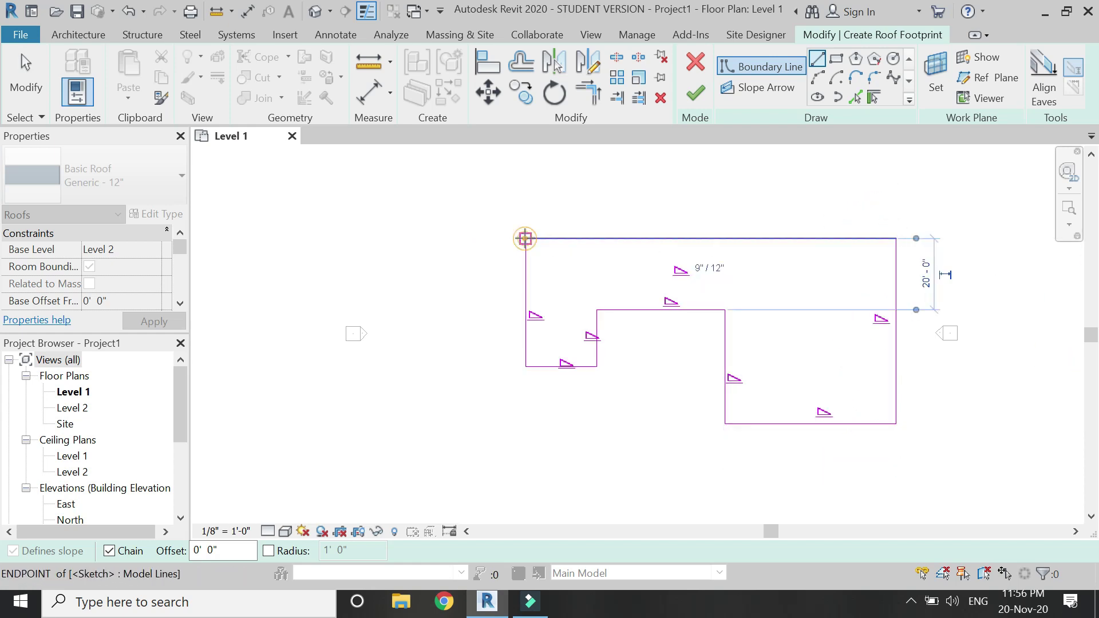
Step: Sketch a three-sided rectangular projection standing on the middle of the roof boundary's upper edge
{"action": "scroll", "coordinate": [523, 343], "scroll_direction": "down", "scroll_amount": 3}
{"action": "scroll", "coordinate": [622, 277], "scroll_direction": "up", "scroll_amount": 3}
{"action": "left_click", "coordinate": [543, 321]}
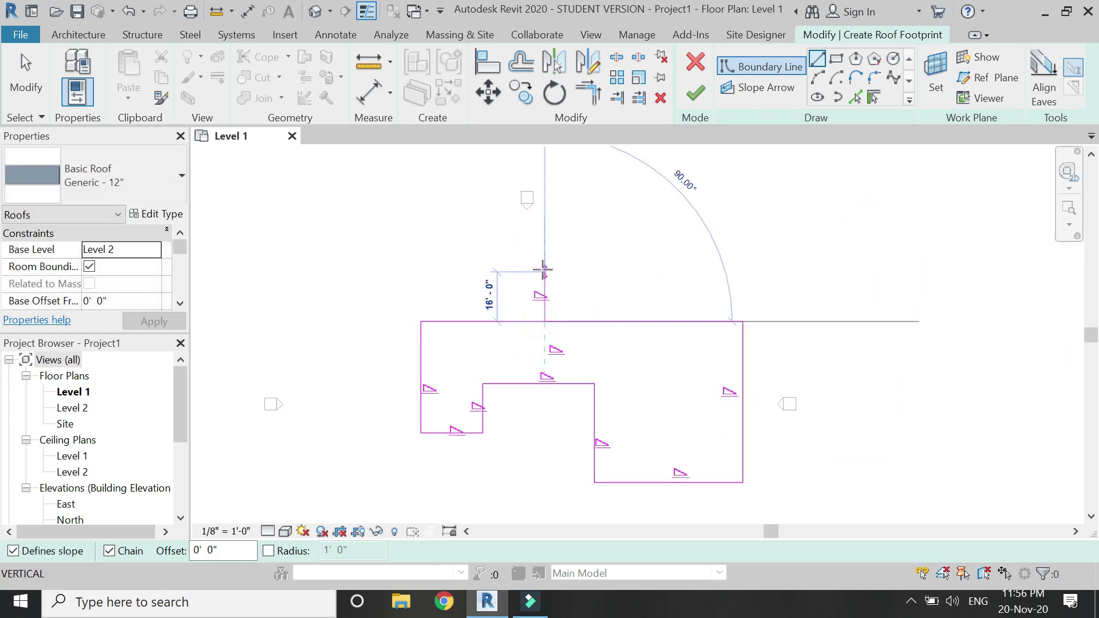
{"action": "left_click", "coordinate": [542, 256]}
{"action": "left_click", "coordinate": [644, 259]}
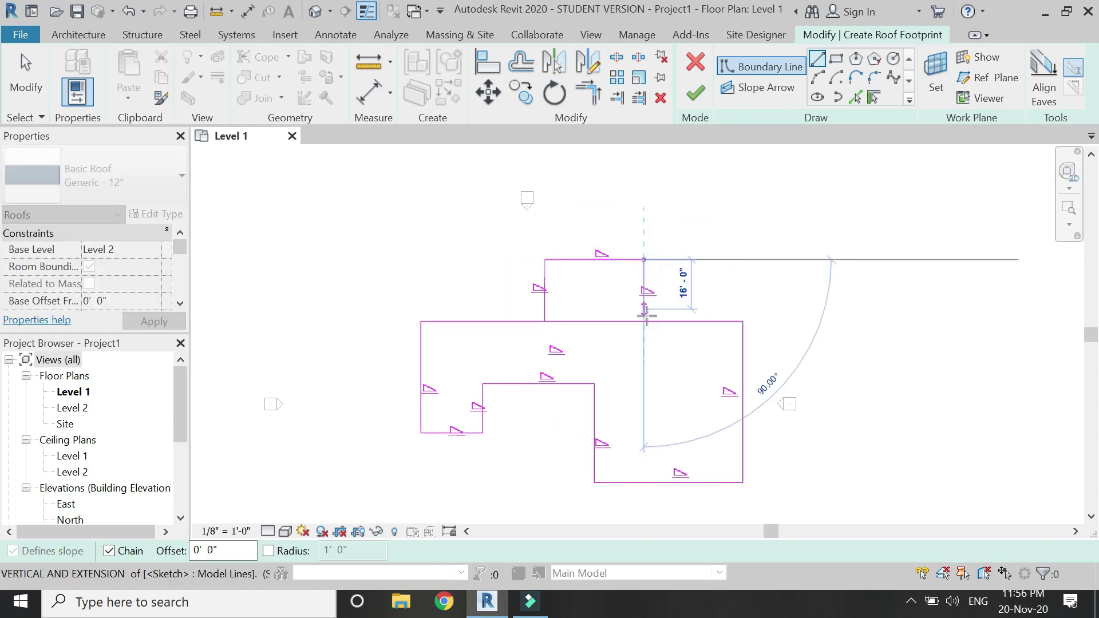
{"action": "left_click", "coordinate": [643, 321]}
{"action": "key", "text": "Escape"}
{"action": "key", "text": "Escape"}
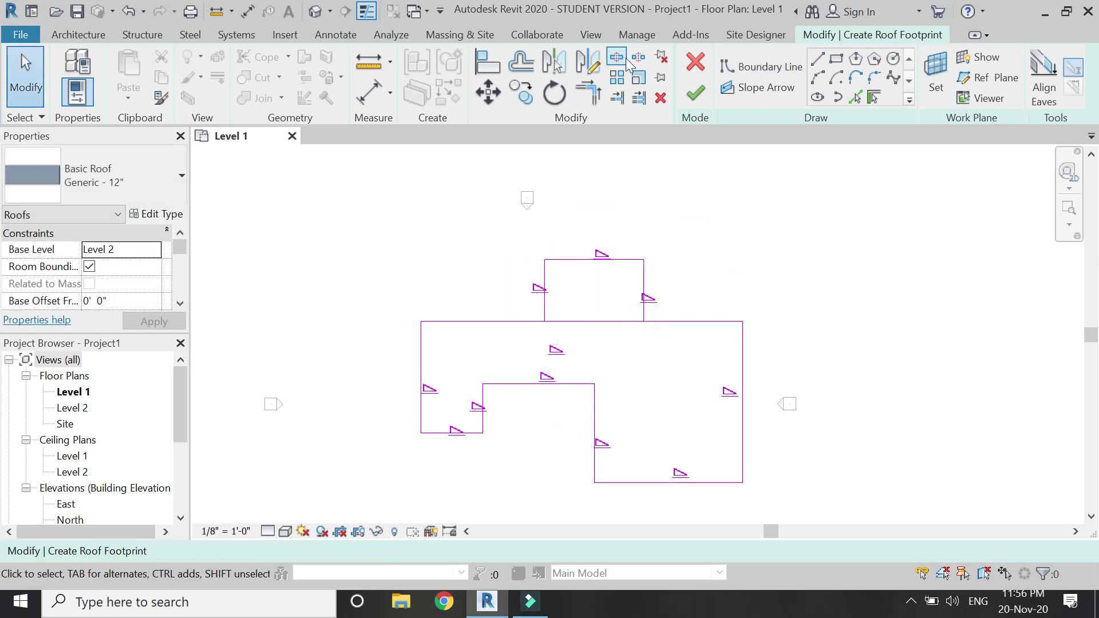
Step: Split the upper edge beneath the projection and trim both corners to merge everything into one continuous roof outline
{"action": "left_click", "coordinate": [627, 58]}
{"action": "left_click", "coordinate": [573, 321]}
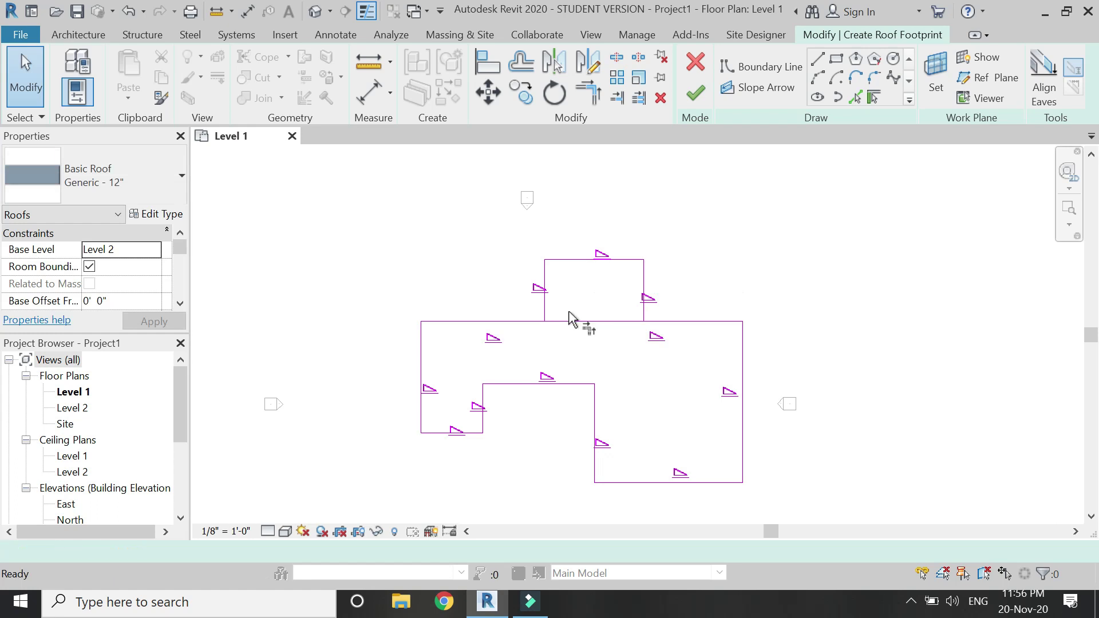
{"action": "key", "text": "t"}
{"action": "key", "text": "r"}
{"action": "left_click", "coordinate": [545, 299]}
{"action": "left_click", "coordinate": [529, 321]}
{"action": "left_click", "coordinate": [643, 309]}
{"action": "left_click", "coordinate": [658, 321]}
{"action": "key", "text": "Escape"}
{"action": "key", "text": "Escape"}
{"action": "scroll", "coordinate": [602, 395], "scroll_direction": "up", "scroll_amount": 1}
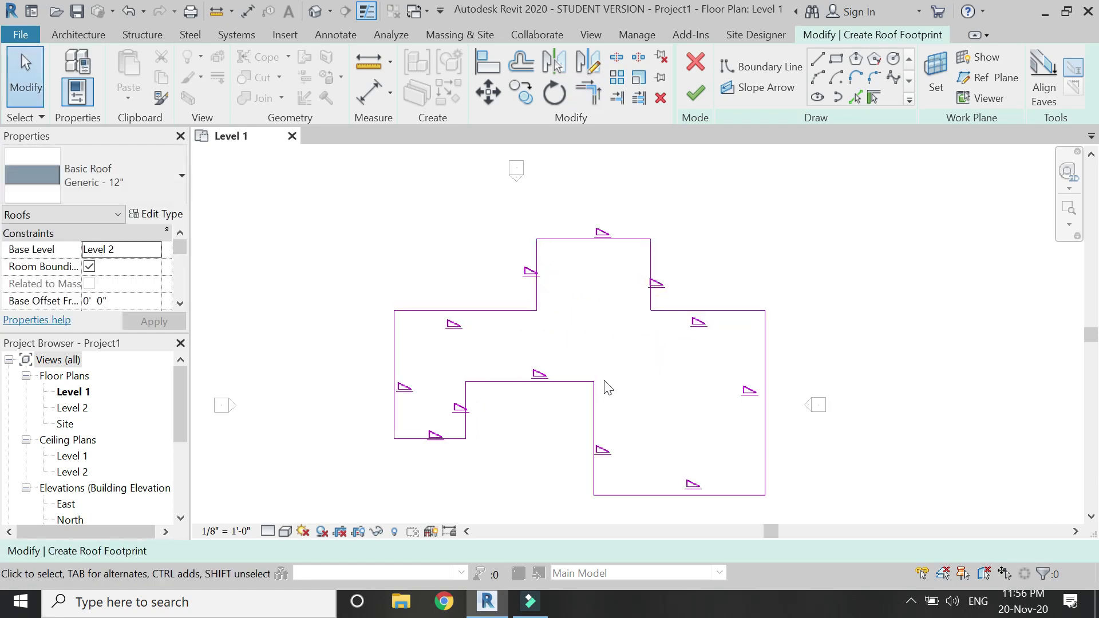
Step: Offset a copy of the whole roof outline 3' 0" inward
{"action": "left_click", "coordinate": [516, 74]}
{"action": "double_click", "coordinate": [393, 551]}
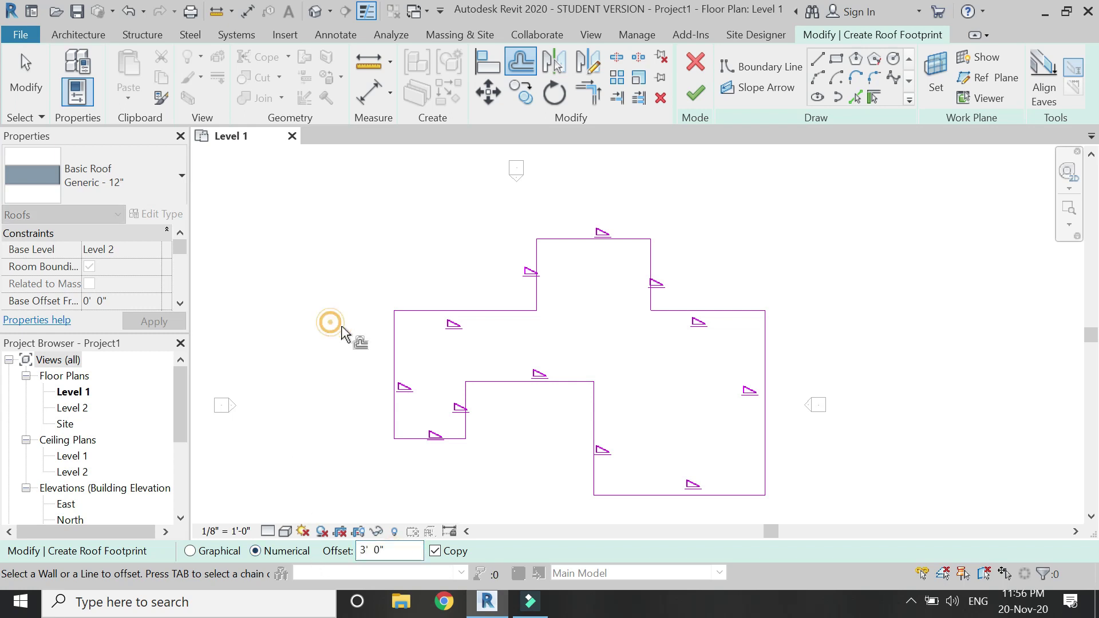
{"action": "key", "text": "Tab"}
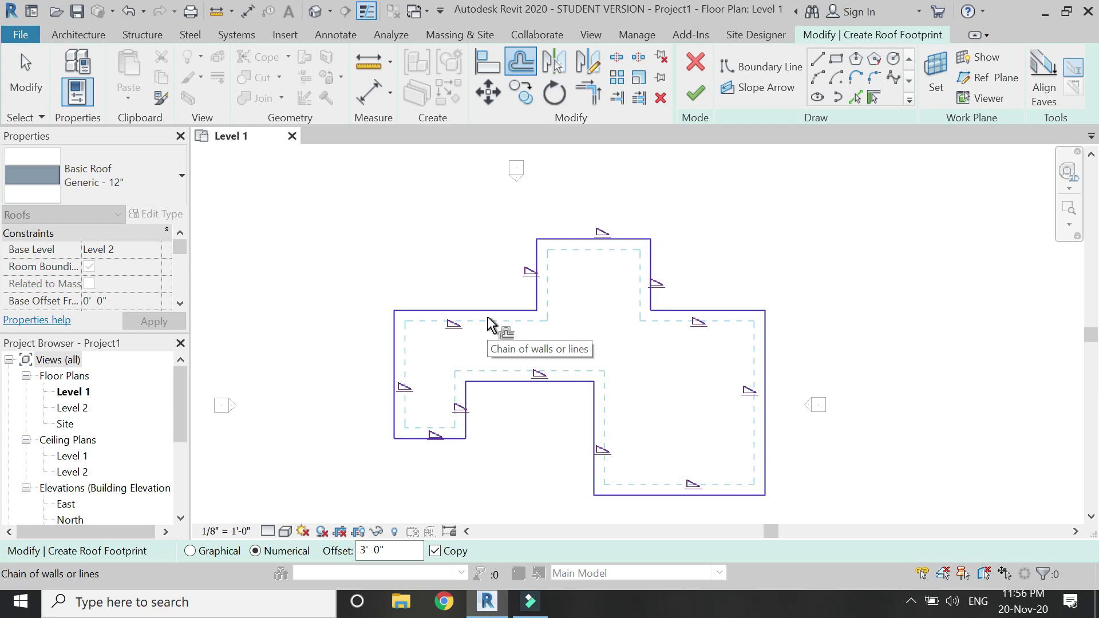
{"action": "left_click", "coordinate": [487, 324]}
{"action": "key", "text": "Escape"}
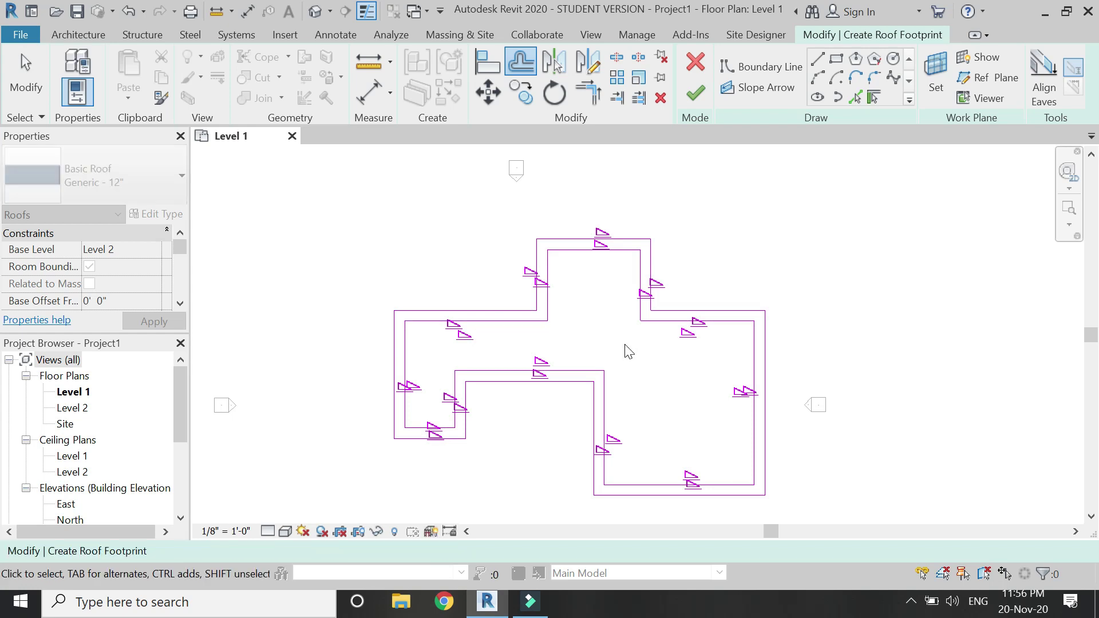
Step: Turn off Defines Slope for all lines of the inner boundary loop
{"action": "key", "text": "Tab"}
{"action": "left_click", "coordinate": [592, 372]}
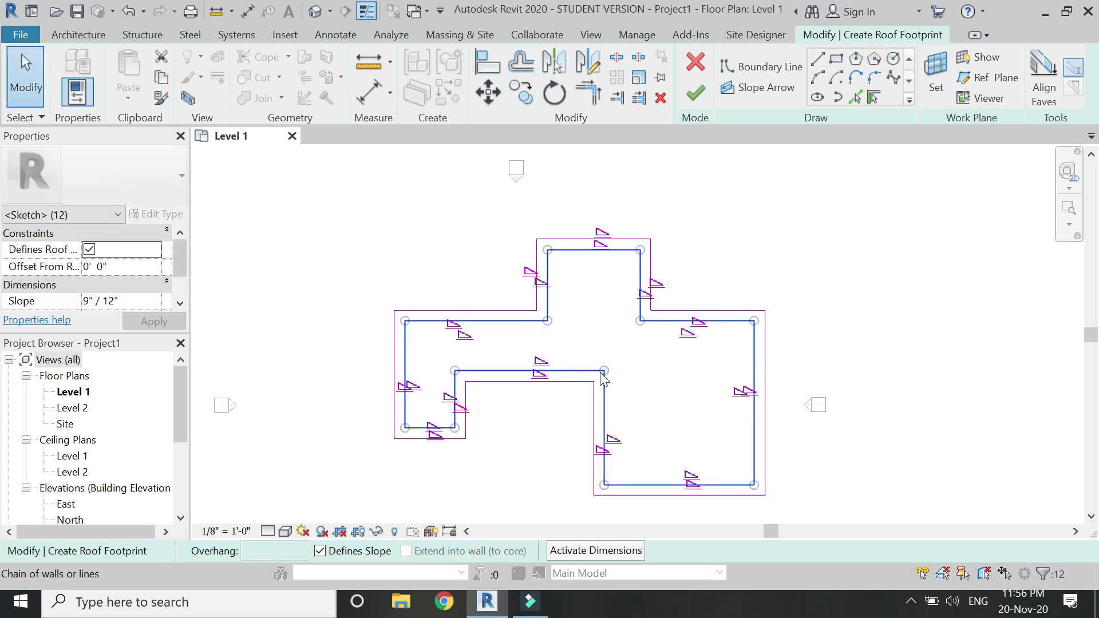
{"action": "left_click", "coordinate": [321, 553]}
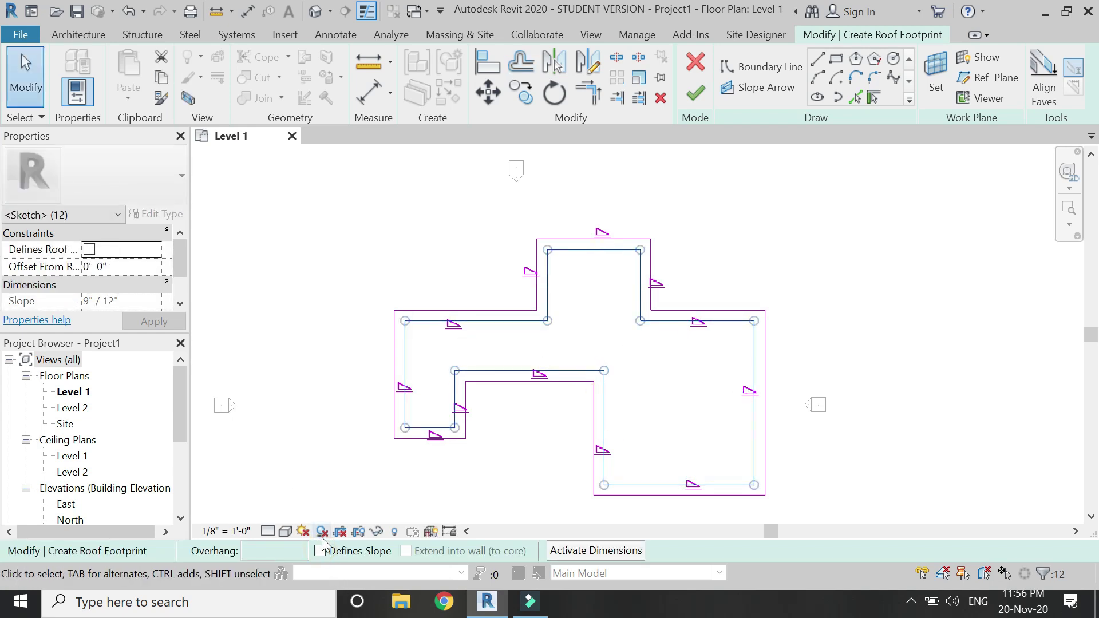
{"action": "left_click", "coordinate": [294, 458]}
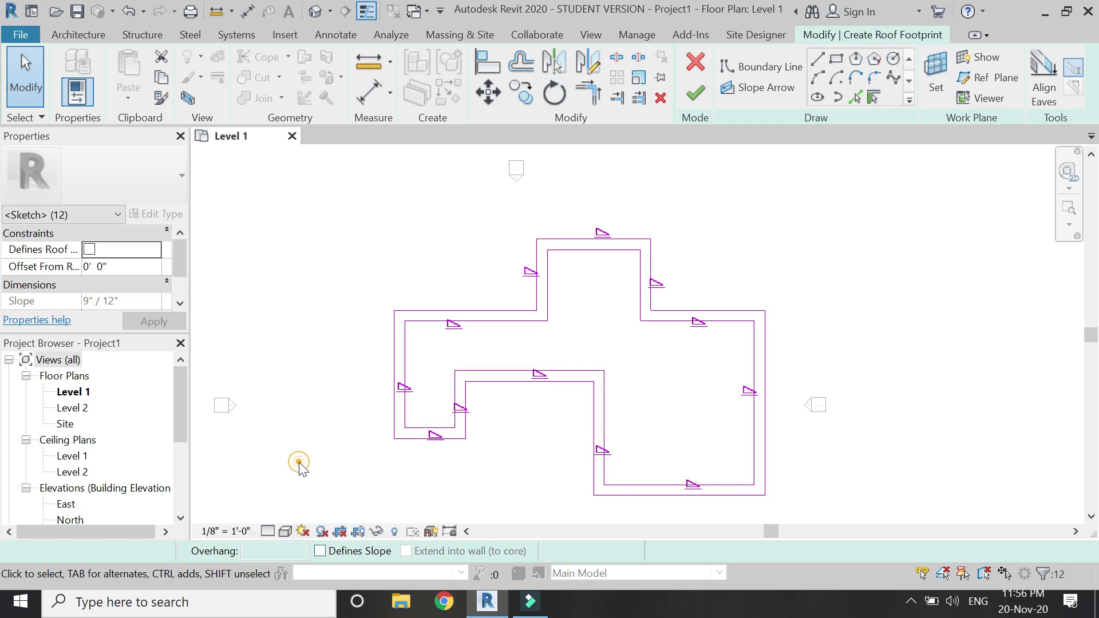
Step: Check the slope setting of the outer boundary loop and finish the roof sketch
{"action": "key", "text": "Tab"}
{"action": "left_click", "coordinate": [402, 439]}
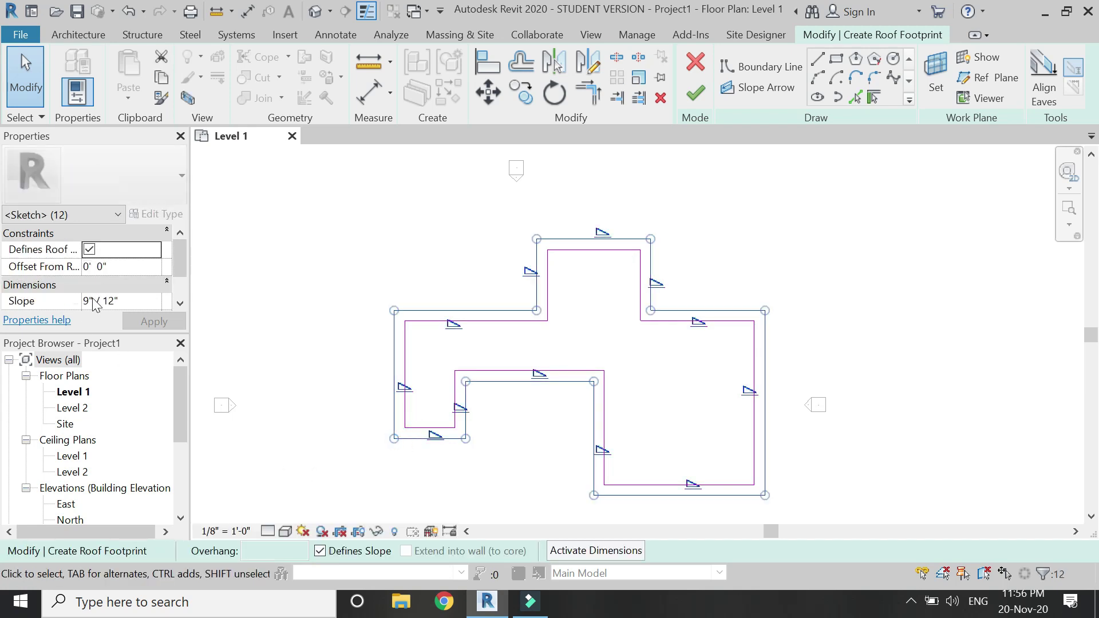
{"action": "left_click", "coordinate": [268, 340]}
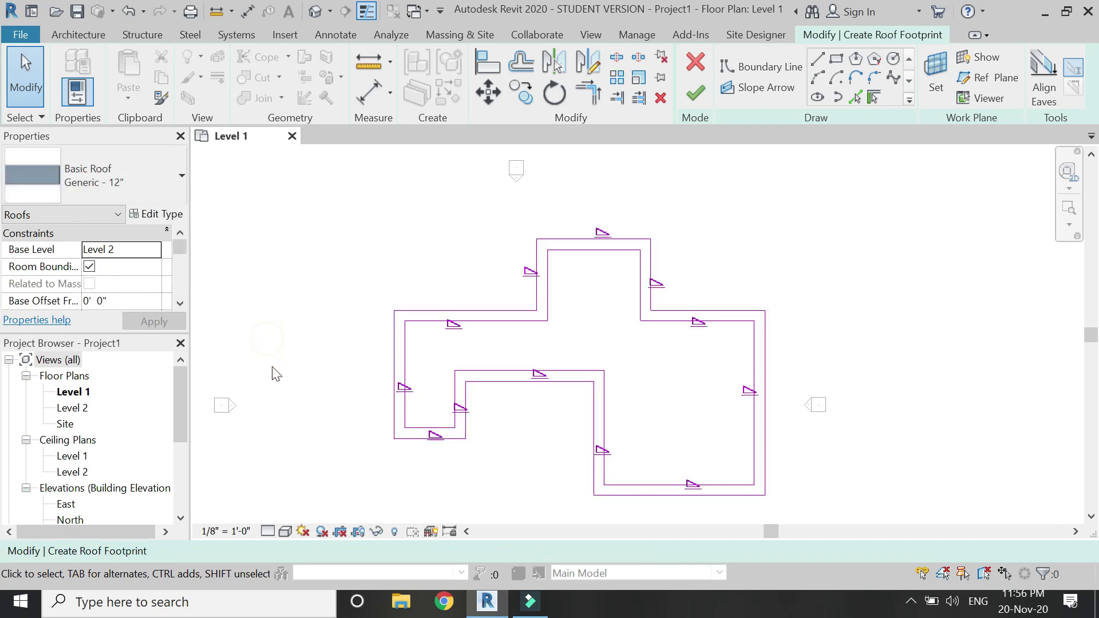
{"action": "left_click", "coordinate": [694, 97]}
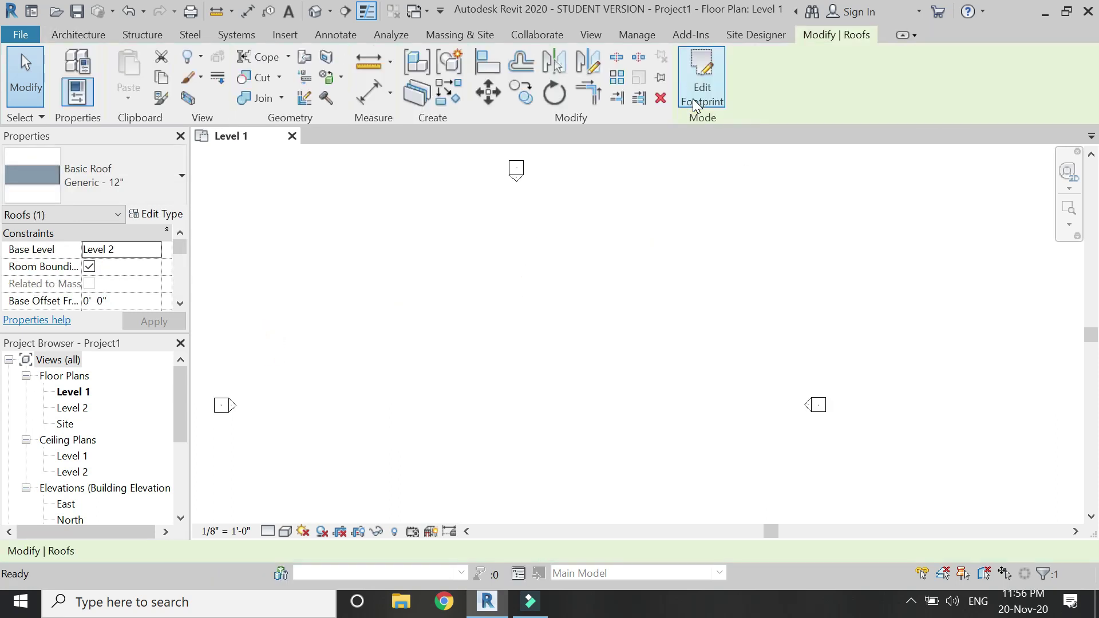
Step: Open the default 3D view and examine the ring-shaped roof from different angles
{"action": "left_click", "coordinate": [317, 11]}
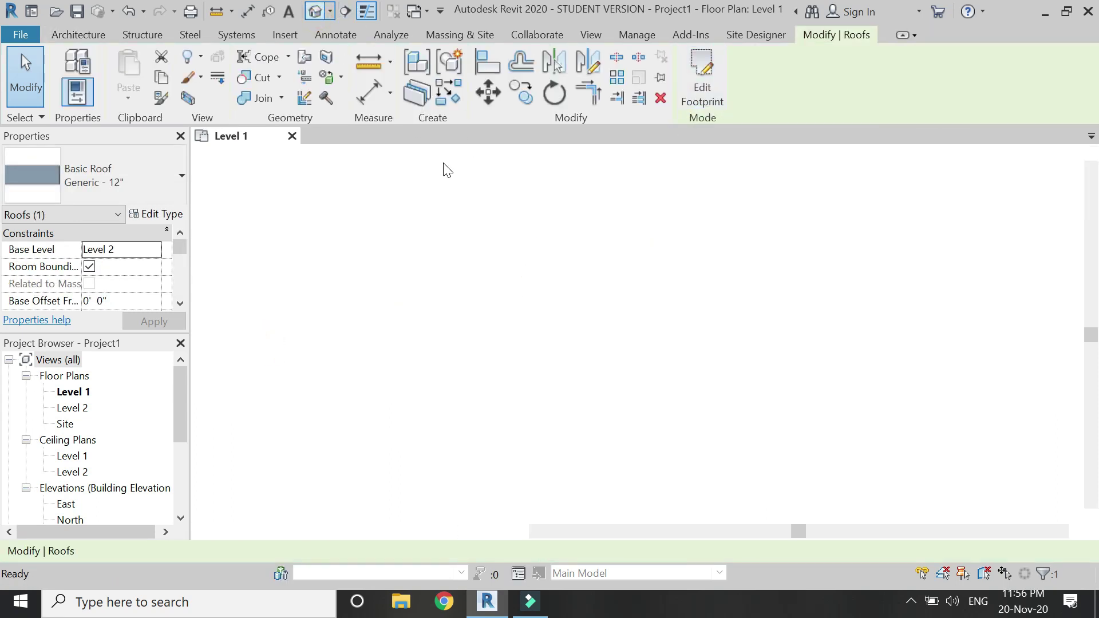
{"action": "scroll", "coordinate": [761, 397], "scroll_direction": "up", "scroll_amount": 4}
{"action": "key", "text": "Escape"}
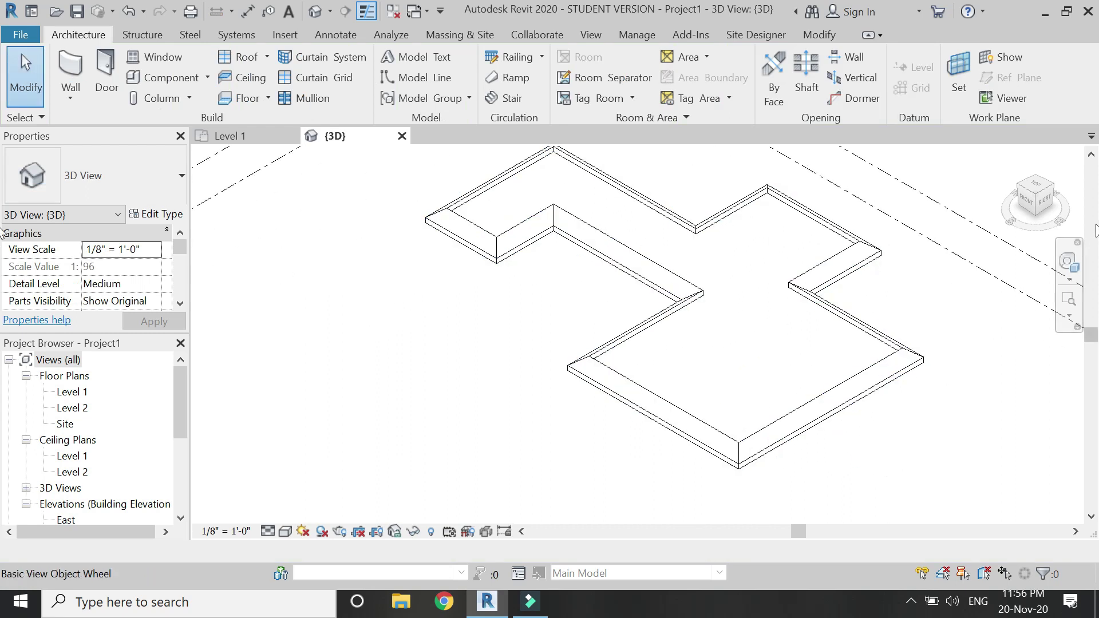
{"action": "left_click", "coordinate": [1068, 262]}
{"action": "left_click_drag", "start_coordinate": [518, 362], "coordinate": [601, 238]}
{"action": "key", "text": "Escape"}
Step: Edit the roof footprint and add a copy of the inner loop offset inward by the same 3' 0"
{"action": "double_click", "coordinate": [588, 232]}
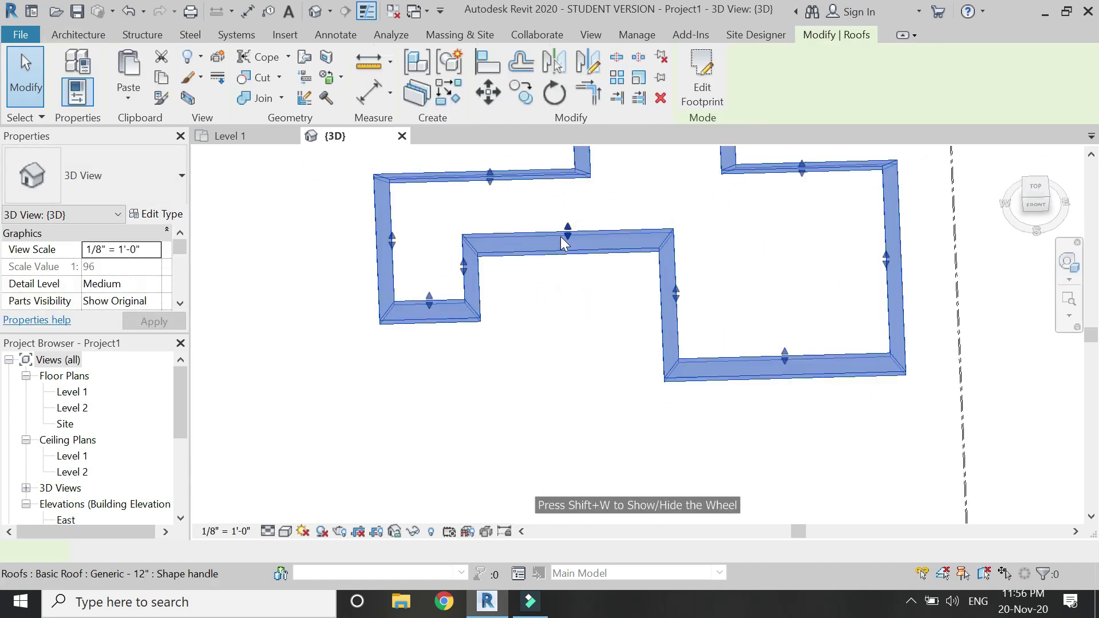
{"action": "left_click", "coordinate": [1049, 193]}
{"action": "scroll", "coordinate": [718, 336], "scroll_direction": "up", "scroll_amount": 2}
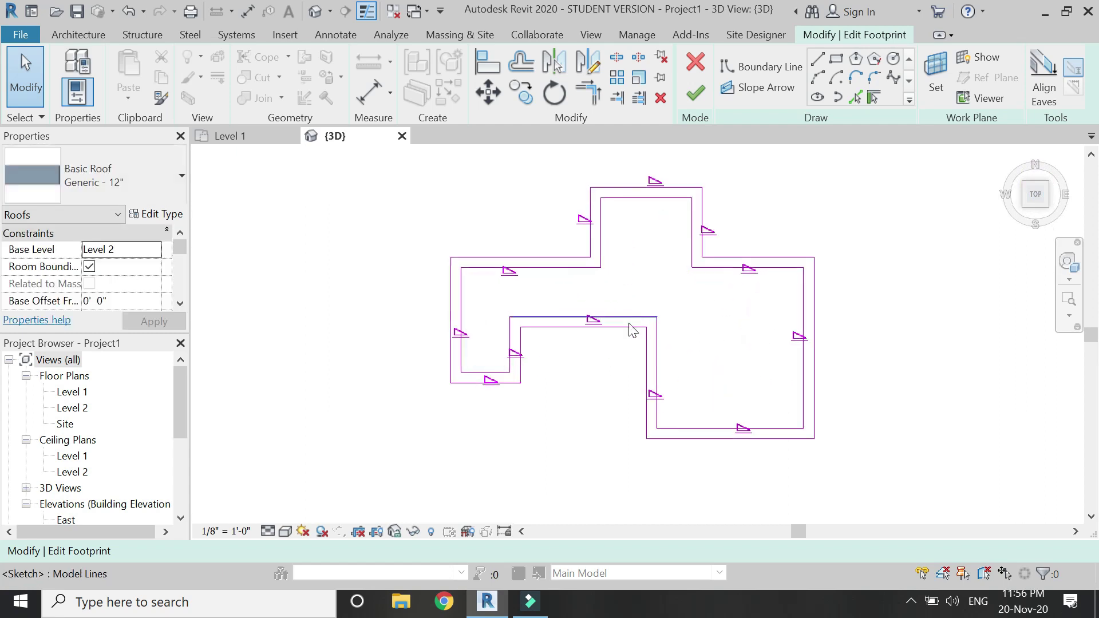
{"action": "key", "text": "Tab"}
{"action": "left_click", "coordinate": [626, 320]}
{"action": "left_click", "coordinate": [522, 62]}
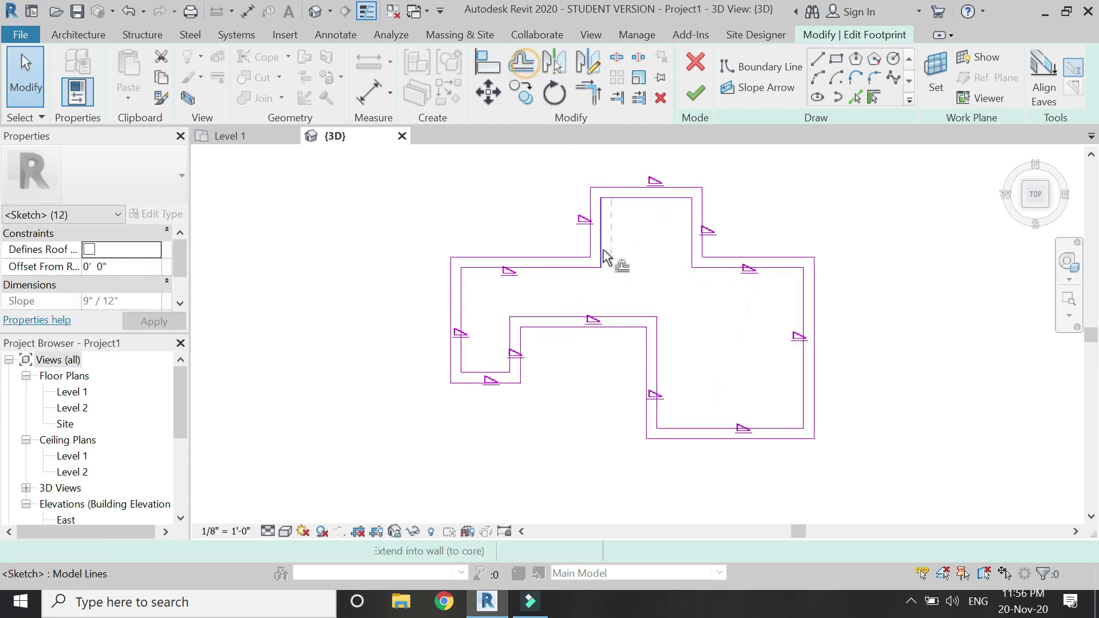
{"action": "left_click", "coordinate": [608, 298]}
{"action": "key", "text": "Escape"}
Step: Delete the middle boundary loop to widen the roof ring and finish editing the footprint
{"action": "key", "text": "Tab"}
{"action": "left_click", "coordinate": [622, 323]}
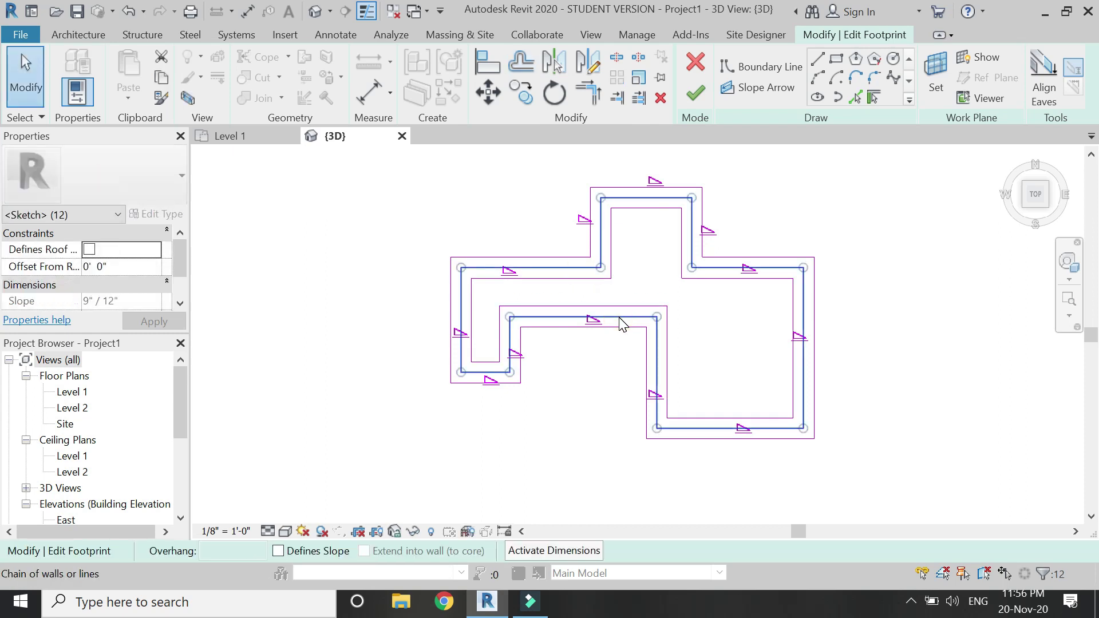
{"action": "key", "text": "Delete"}
{"action": "left_click", "coordinate": [696, 91]}
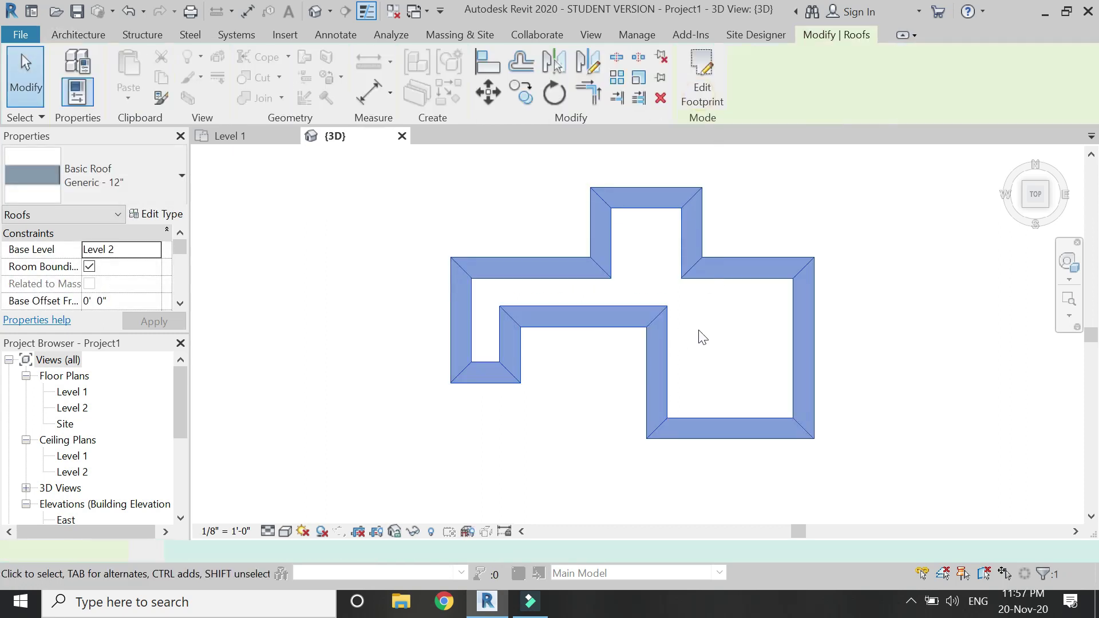
Step: Examine the widened roof ring from an angle in the 3D view
{"action": "key", "text": "Escape"}
{"action": "left_click", "coordinate": [1068, 259]}
{"action": "left_click_drag", "start_coordinate": [711, 255], "coordinate": [617, 307]}
{"action": "left_click_drag", "start_coordinate": [644, 392], "coordinate": [630, 367]}
{"action": "key", "text": "Escape"}
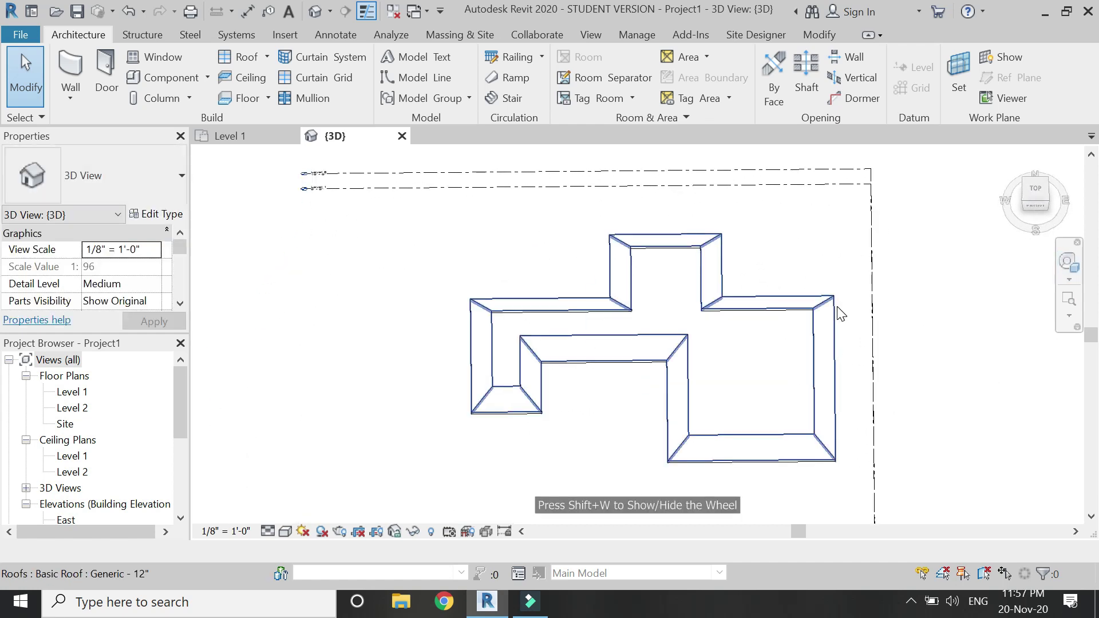
Step: Start a footprint roof on Level 2 and sketch a horizontal boundary line about 12' outward from the ring's northeast corner in plan
{"action": "left_click", "coordinate": [1036, 191]}
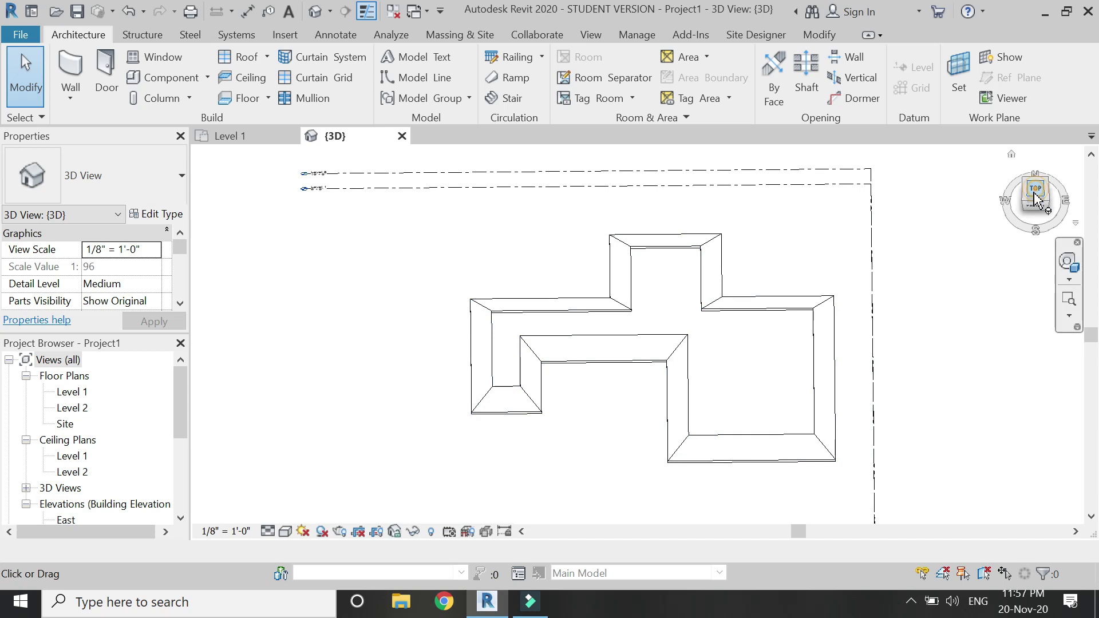
{"action": "scroll", "coordinate": [802, 341], "scroll_direction": "up", "scroll_amount": 4}
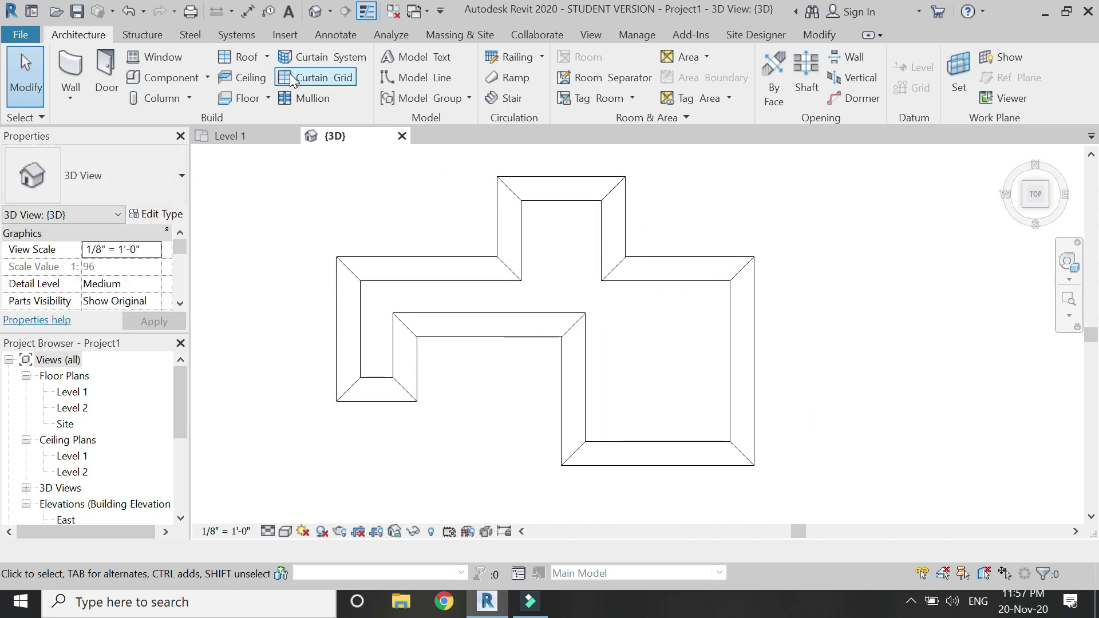
{"action": "left_click", "coordinate": [243, 56]}
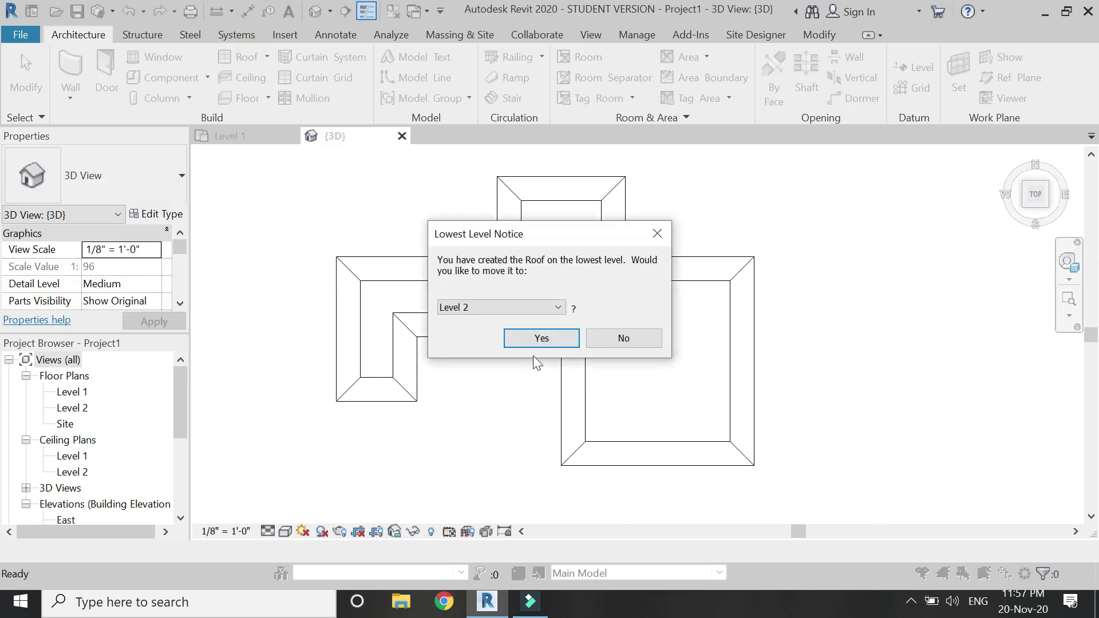
{"action": "left_click", "coordinate": [537, 338]}
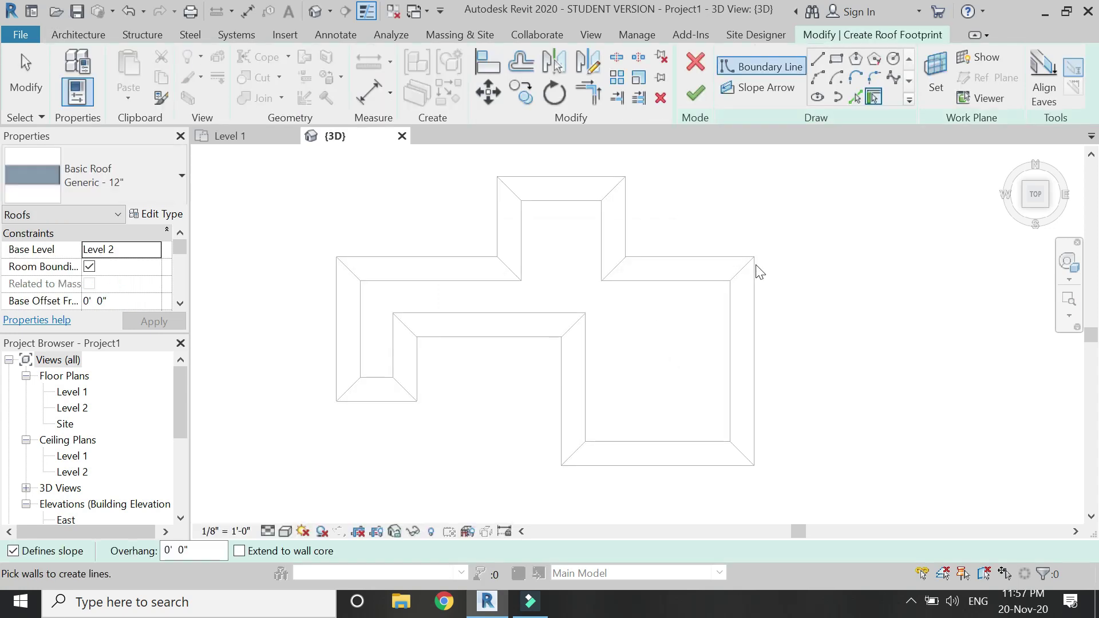
{"action": "left_click", "coordinate": [818, 58]}
{"action": "left_click", "coordinate": [754, 257]}
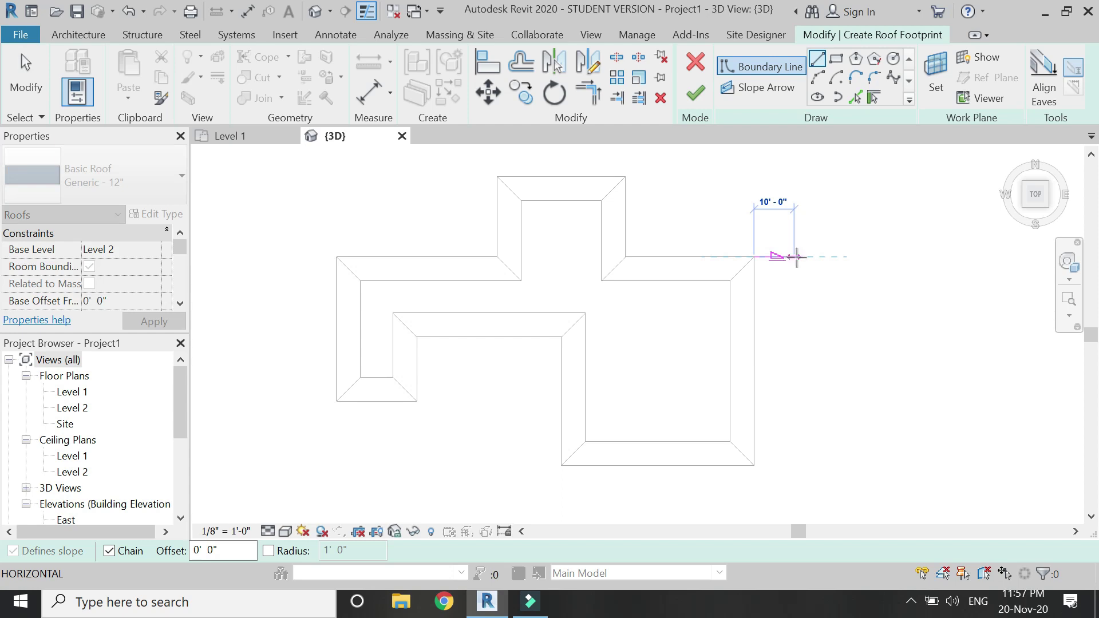
{"action": "left_click", "coordinate": [801, 257]}
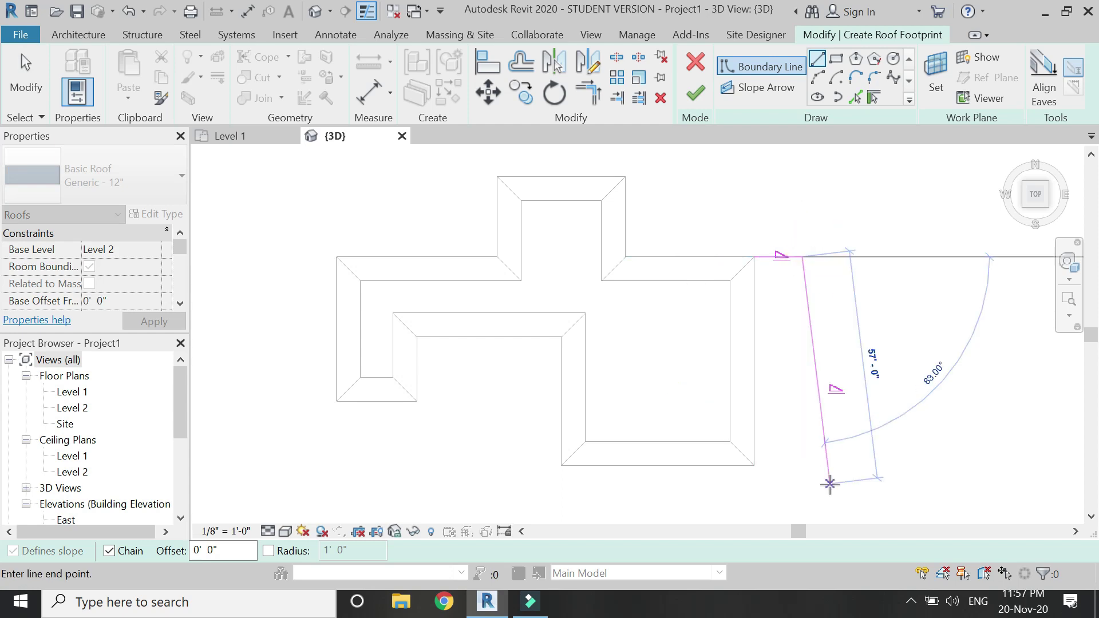
{"action": "key", "text": "Escape"}
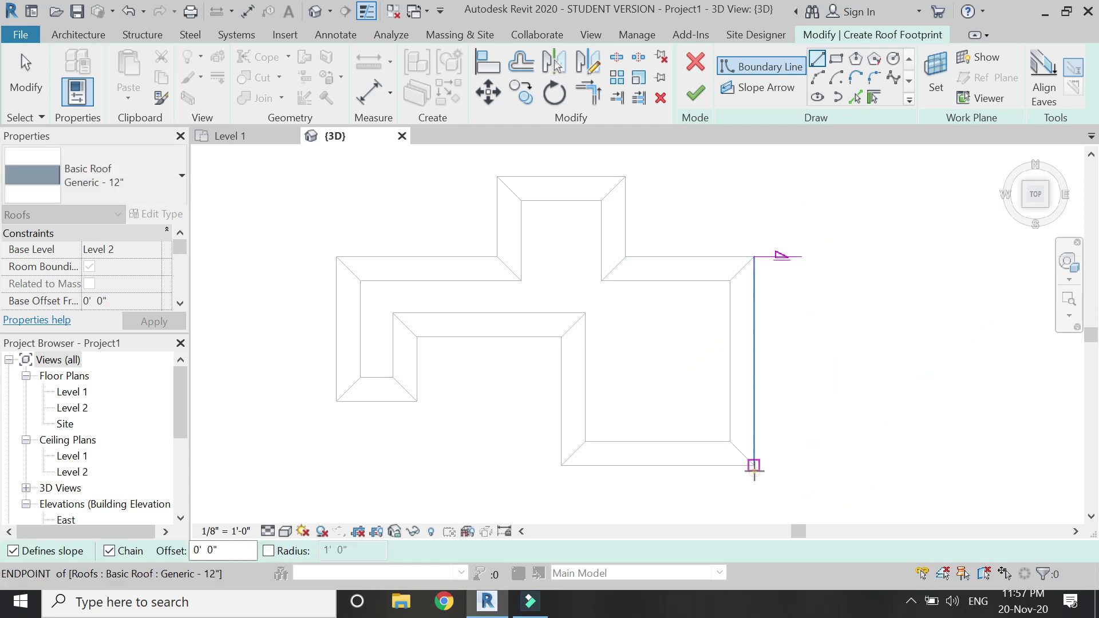
Step: Draw a diagonal boundary line outward from the ring's southeast corner and connect it to the horizontal line with a vertical outer edge
{"action": "left_click", "coordinate": [755, 465]}
{"action": "left_click", "coordinate": [802, 512]}
{"action": "key", "text": "Escape"}
{"action": "left_click", "coordinate": [801, 258]}
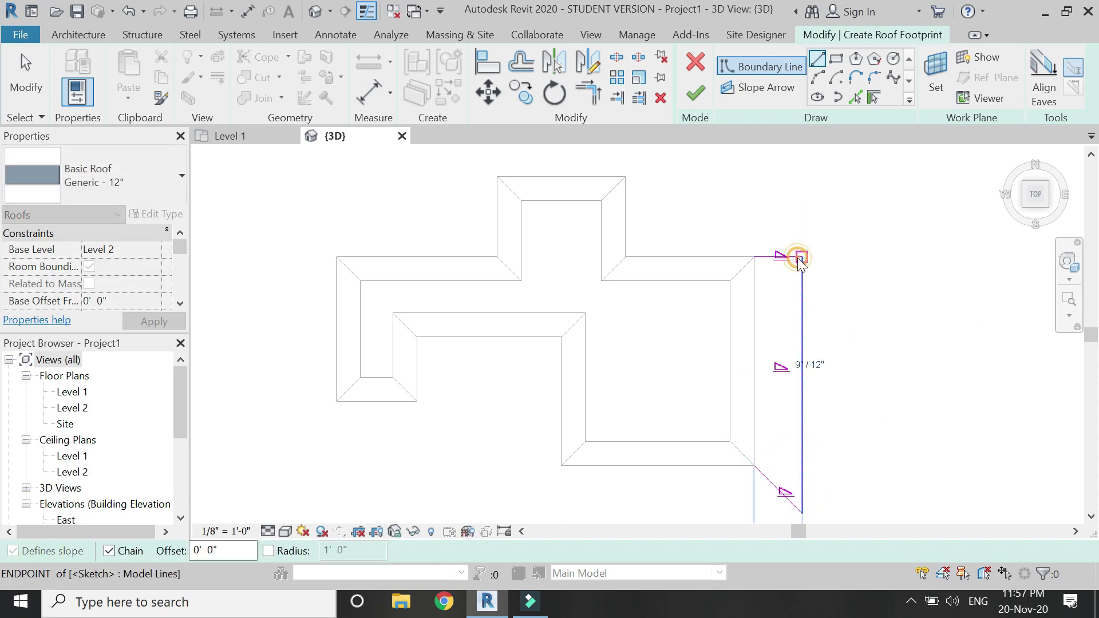
Step: Draw the short vertical end line at the ring's lower inner corner and the outer south edge, then trim them to a corner
{"action": "scroll", "coordinate": [798, 258], "scroll_direction": "down", "scroll_amount": 2}
{"action": "scroll", "coordinate": [699, 450], "scroll_direction": "up", "scroll_amount": 1}
{"action": "left_click", "coordinate": [606, 410]}
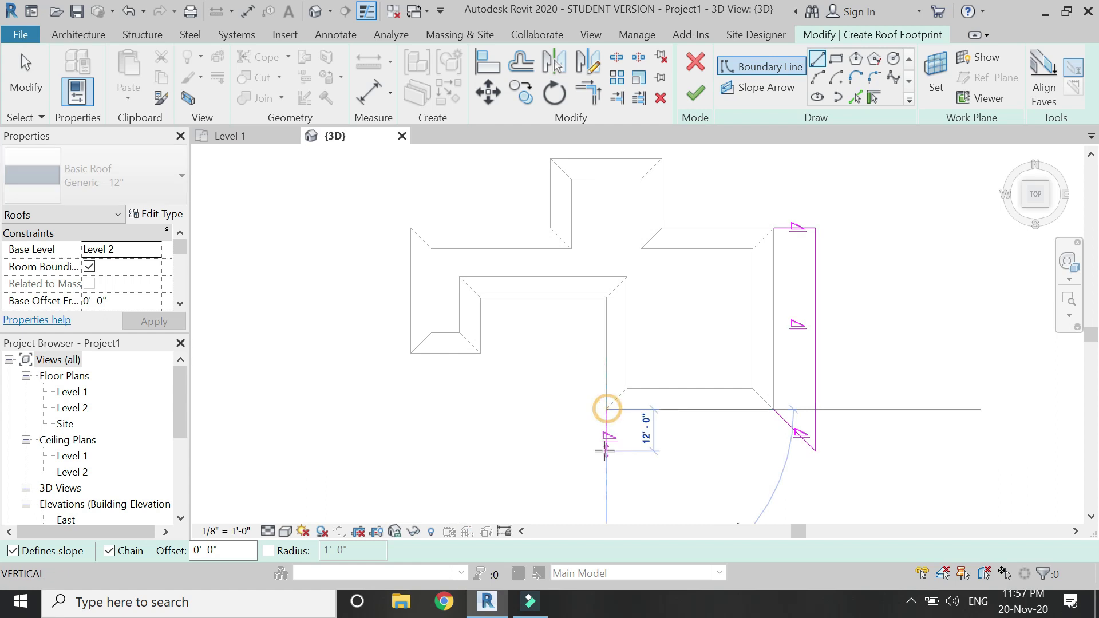
{"action": "left_click", "coordinate": [606, 464]}
{"action": "key", "text": "Escape"}
{"action": "left_click", "coordinate": [816, 450]}
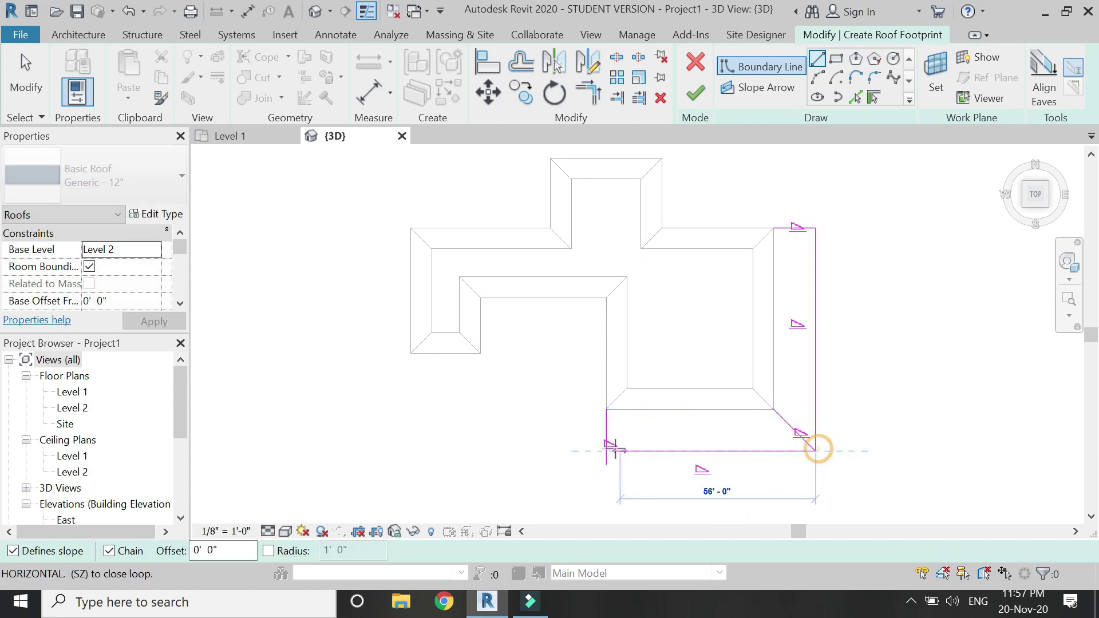
{"action": "left_click", "coordinate": [606, 451]}
{"action": "key", "text": "Escape"}
{"action": "key", "text": "t"}
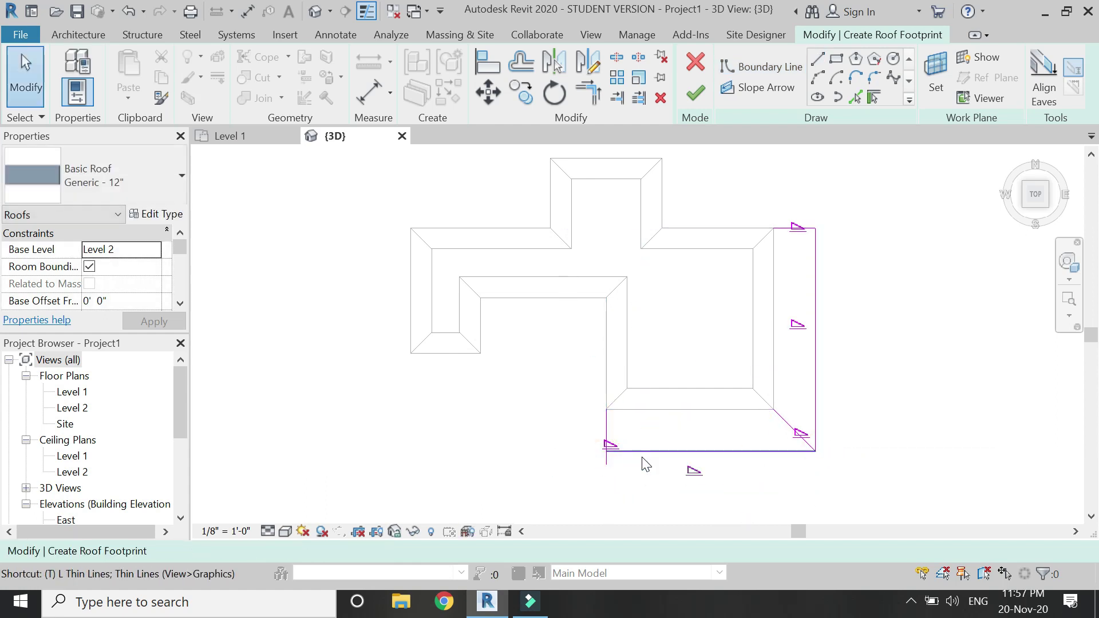
{"action": "key", "text": "r"}
Step: Add boundary lines by picking the ring's outer south and east edges
{"action": "left_click", "coordinate": [855, 97]}
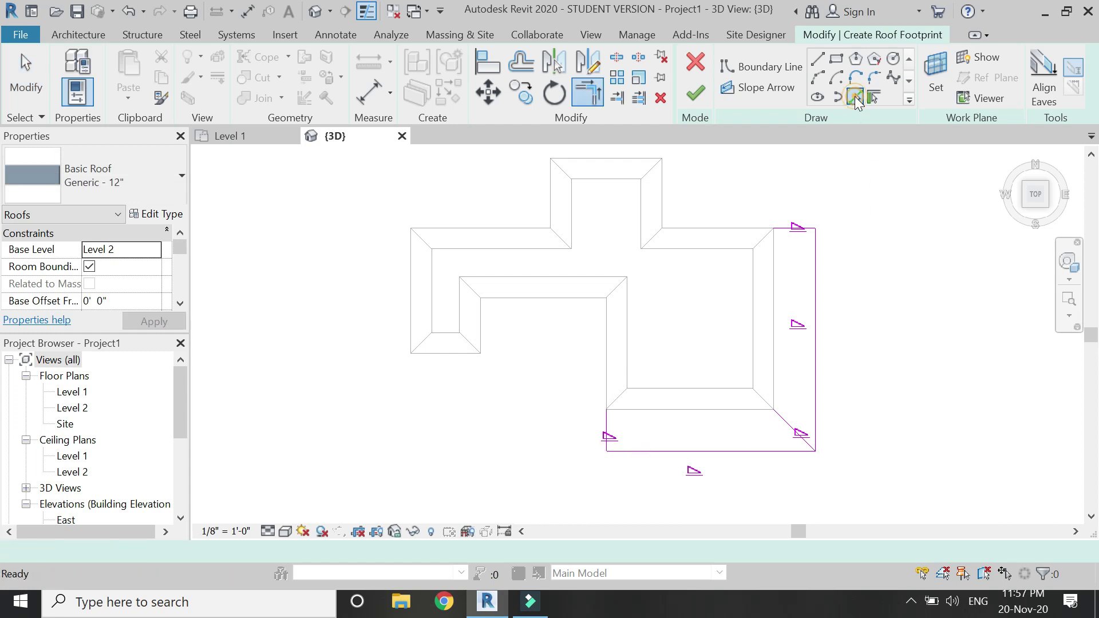
{"action": "left_click", "coordinate": [712, 410]}
{"action": "left_click", "coordinate": [778, 363]}
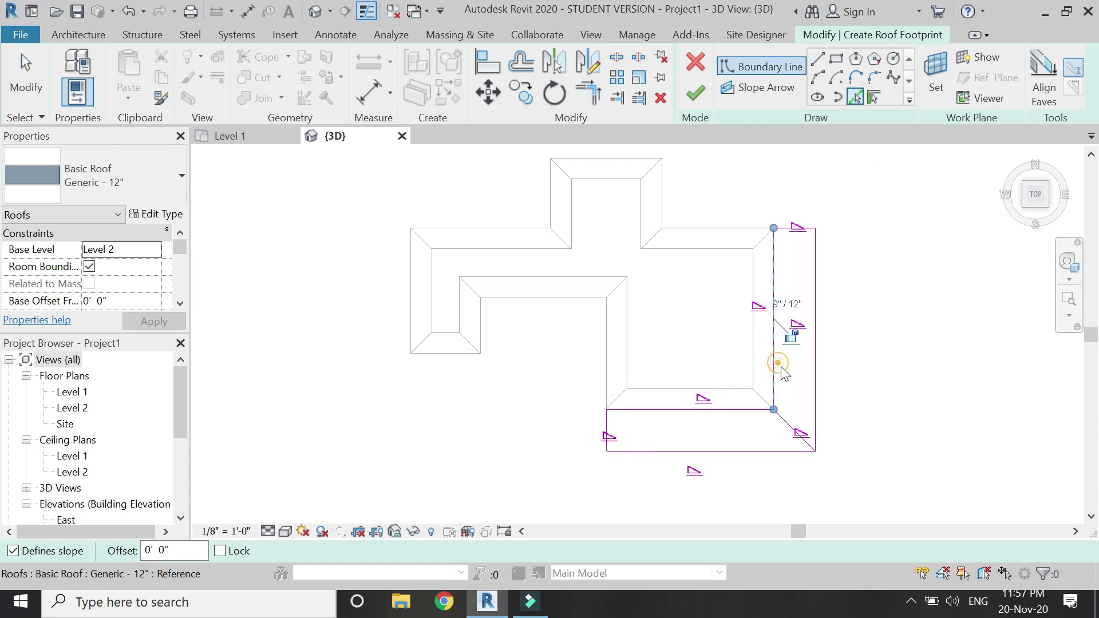
Step: Turn off Defines Slope for the two inner boundary lines and the two short end lines
{"action": "key", "text": "Escape"}
{"action": "left_click", "coordinate": [774, 373]}
{"action": "left_click", "coordinate": [741, 410], "text": "ctrl"}
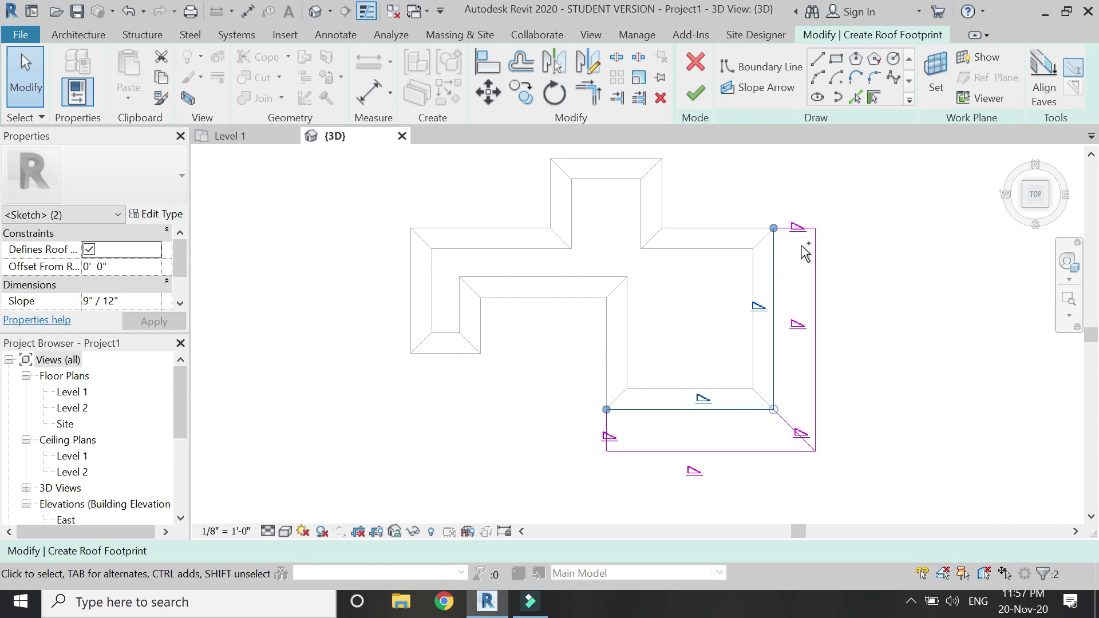
{"action": "scroll", "coordinate": [801, 241], "scroll_direction": "up", "scroll_amount": 2}
{"action": "left_click", "coordinate": [805, 222], "text": "ctrl"}
{"action": "scroll", "coordinate": [527, 386], "scroll_direction": "down", "scroll_amount": 1}
{"action": "left_click", "coordinate": [505, 500], "text": "ctrl"}
{"action": "left_click", "coordinate": [320, 551]}
{"action": "left_click", "coordinate": [386, 437]}
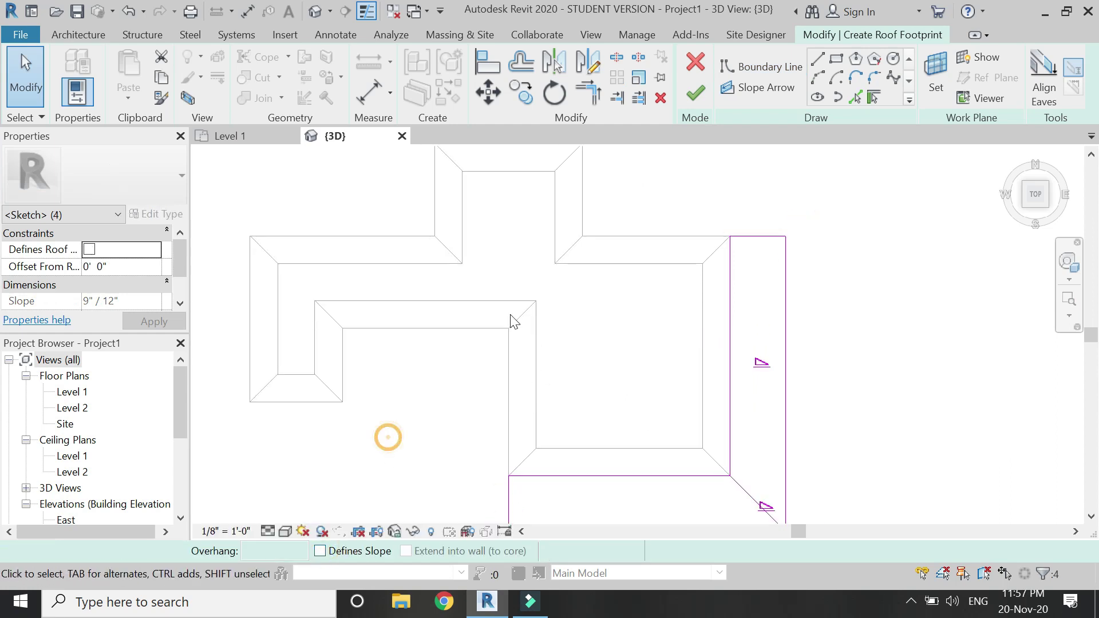
Step: Delete the diagonal corner line from the sketch and finish the L-shaped roof footprint
{"action": "scroll", "coordinate": [534, 267], "scroll_direction": "down", "scroll_amount": 2}
{"action": "key", "text": "Escape"}
{"action": "left_click", "coordinate": [677, 418]}
{"action": "key", "text": "Delete"}
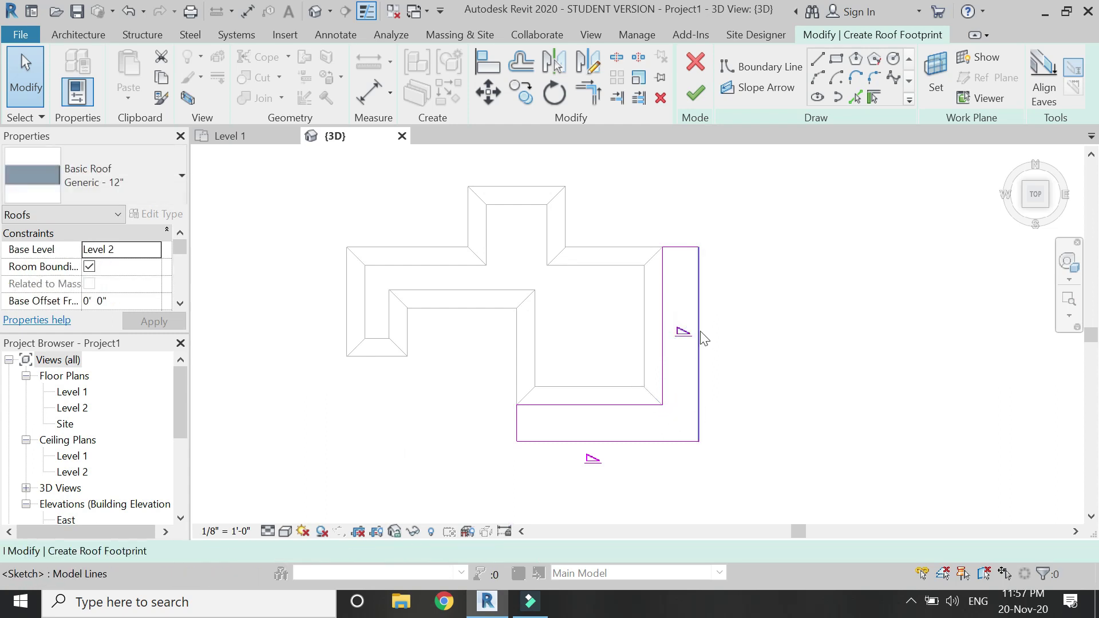
{"action": "left_click", "coordinate": [707, 103]}
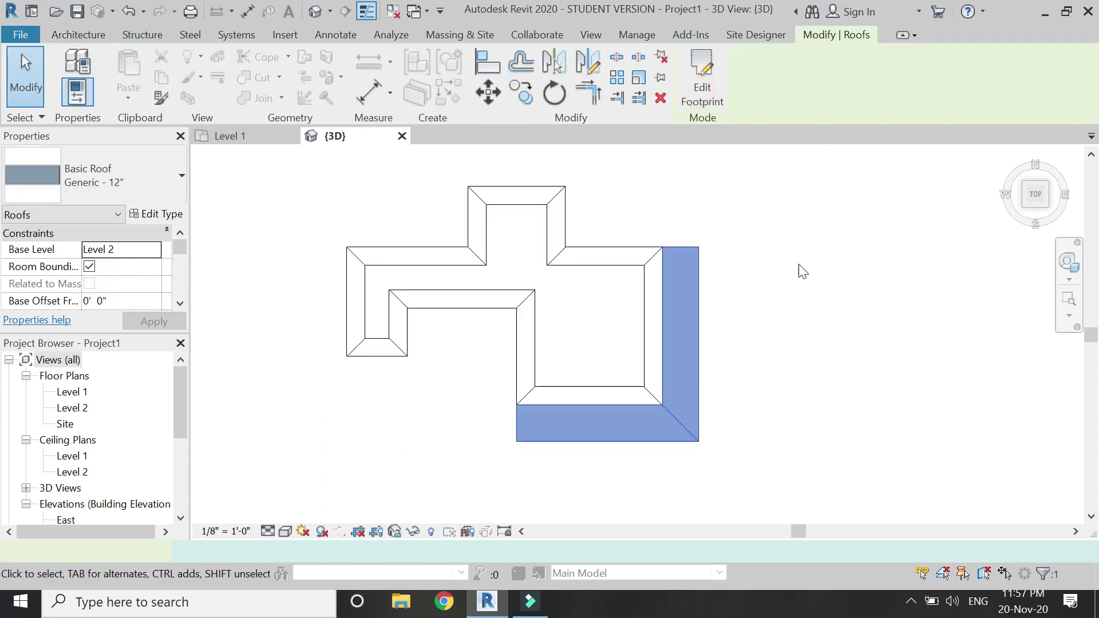
{"action": "left_click", "coordinate": [797, 265]}
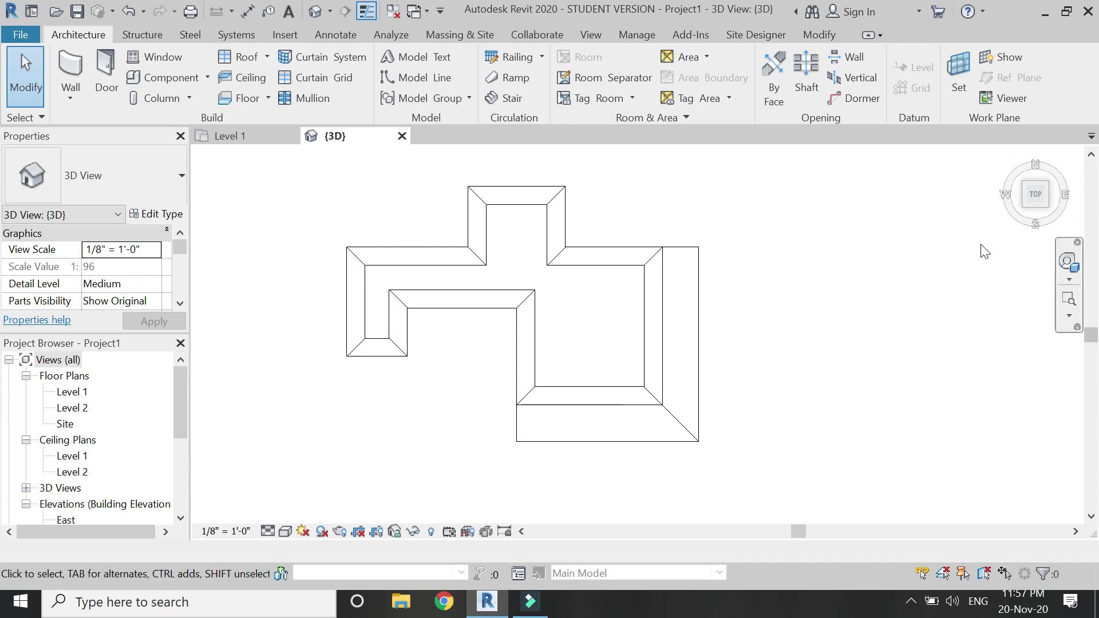
Step: In the left side view, move the L-shaped roof down 9' so its upper inner edge meets the ring roof's eave
{"action": "left_click", "coordinate": [1018, 195]}
{"action": "scroll", "coordinate": [687, 332], "scroll_direction": "up", "scroll_amount": 5}
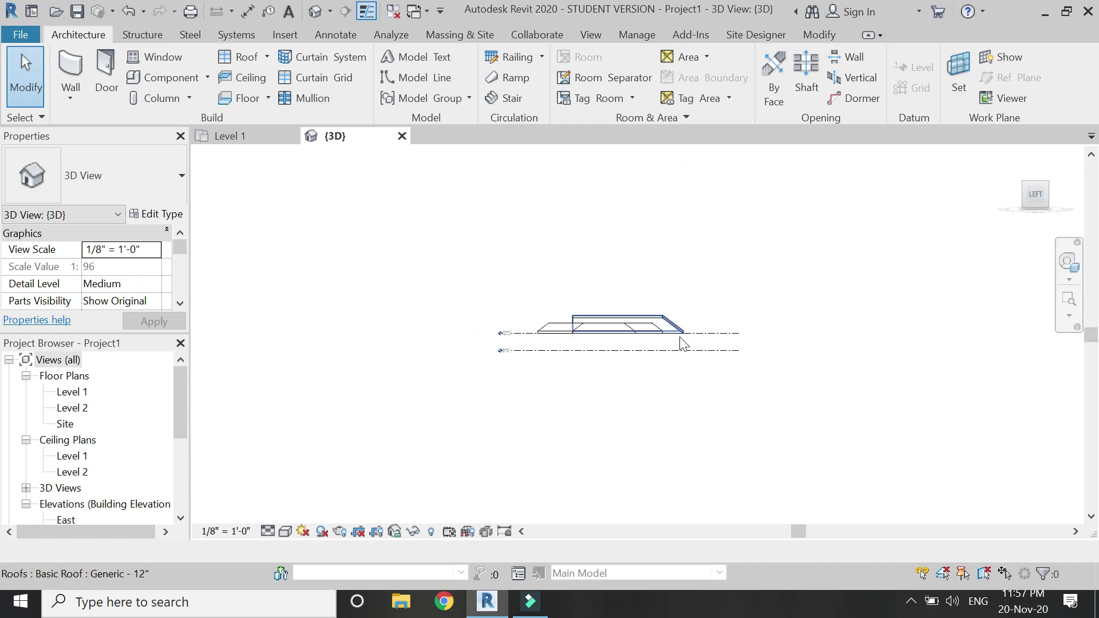
{"action": "left_click", "coordinate": [688, 328]}
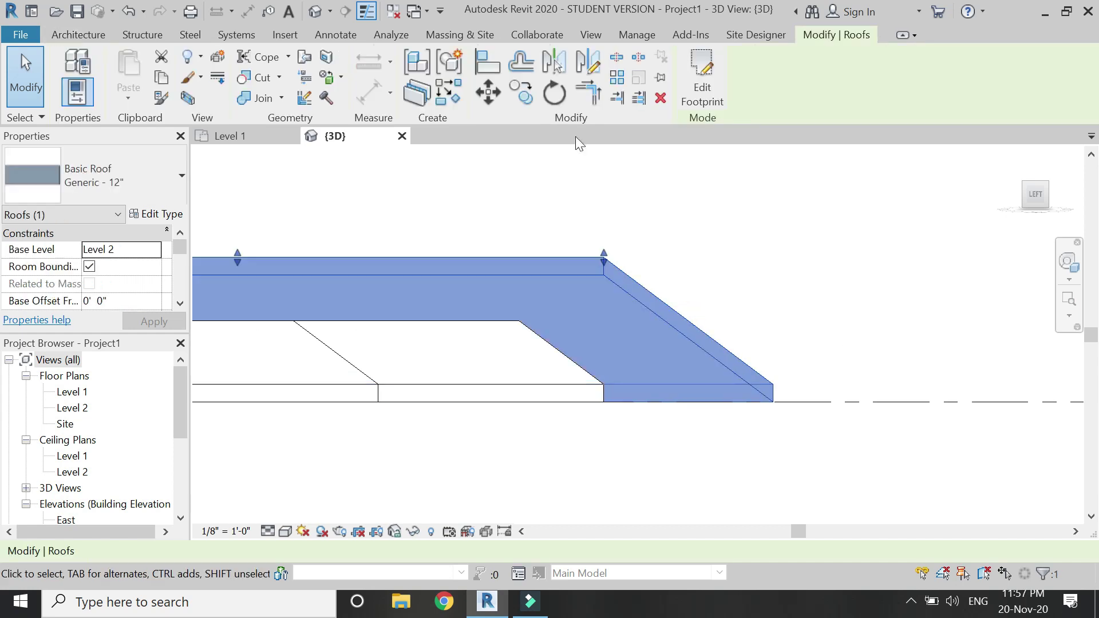
{"action": "left_click", "coordinate": [486, 92]}
{"action": "scroll", "coordinate": [611, 338], "scroll_direction": "up", "scroll_amount": 1}
{"action": "left_click", "coordinate": [604, 275]}
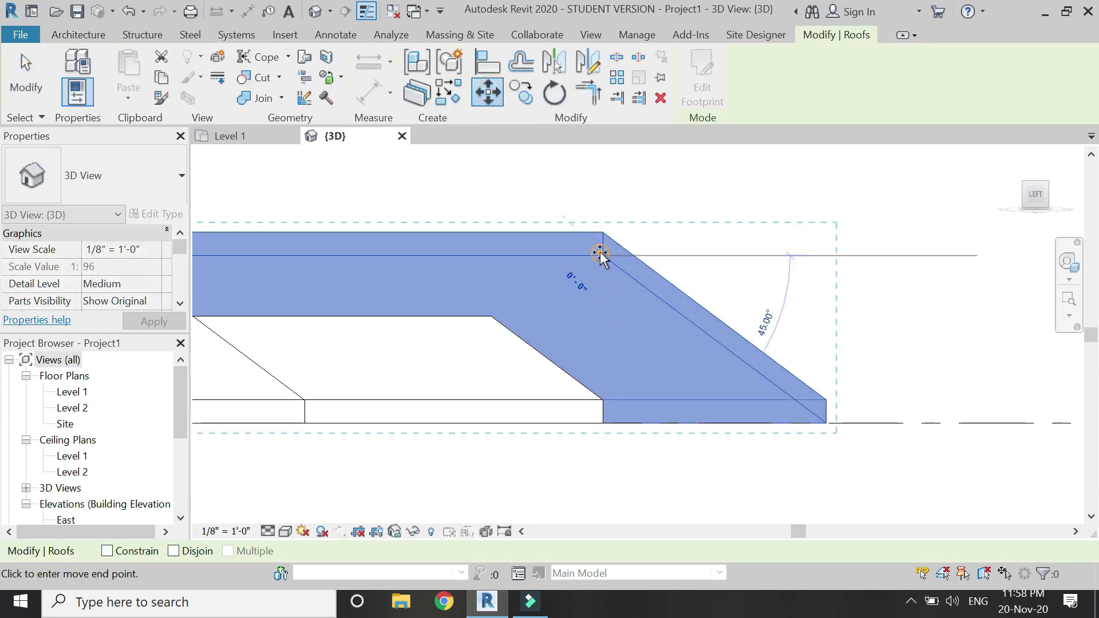
{"action": "left_click", "coordinate": [599, 424]}
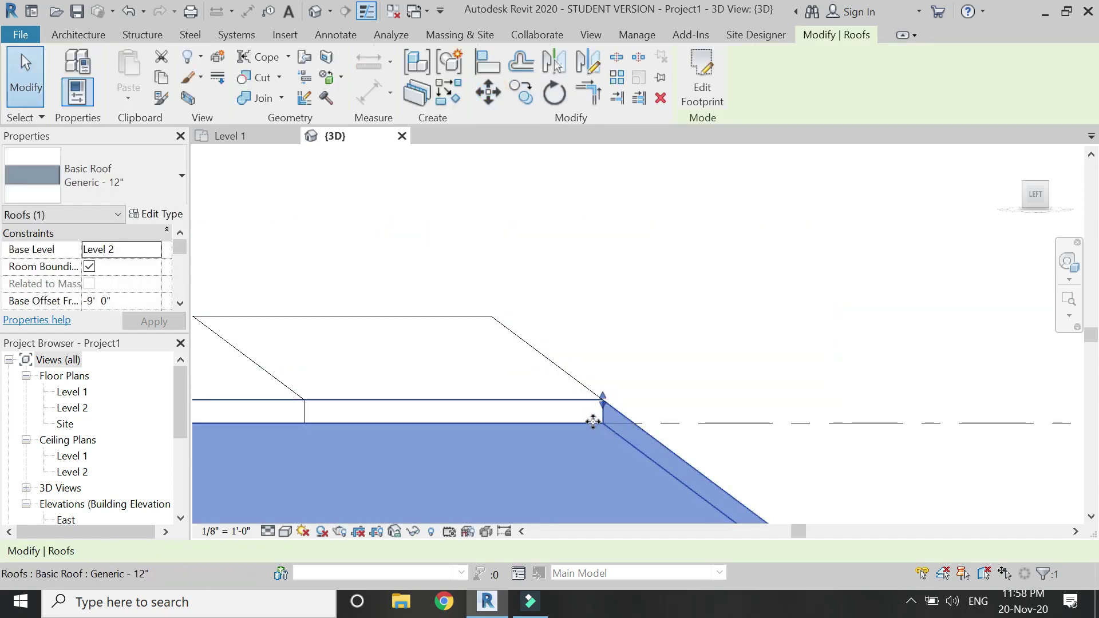
{"action": "key", "text": "Escape"}
Step: Join the geometry of the ring roof and the lowered L-shaped roof
{"action": "scroll", "coordinate": [609, 422], "scroll_direction": "up", "scroll_amount": 3}
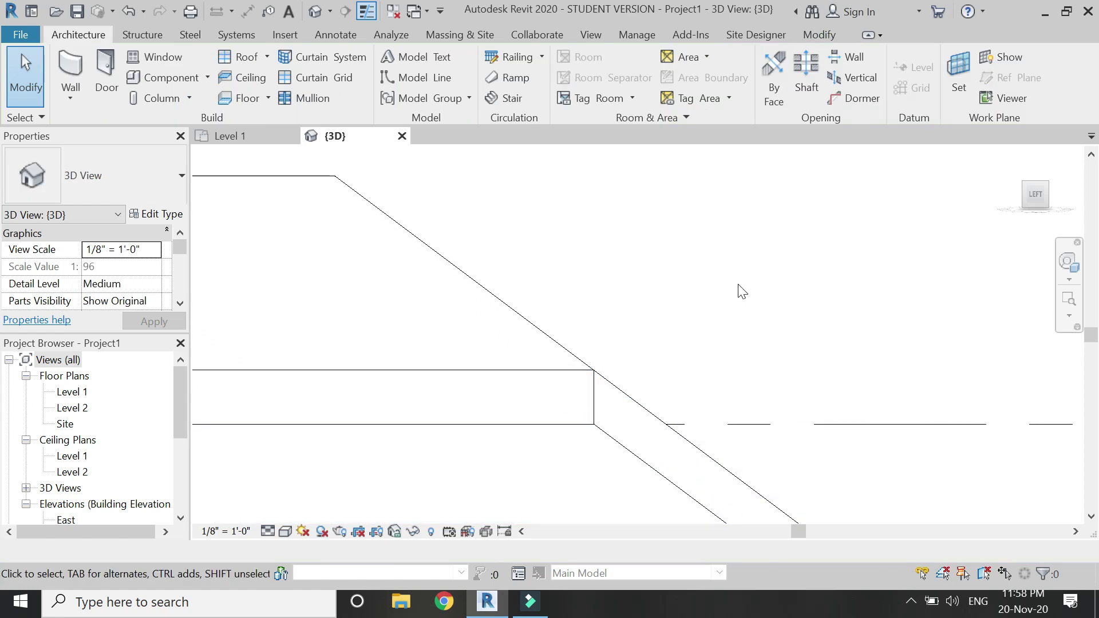
{"action": "left_click", "coordinate": [1068, 262]}
{"action": "left_click_drag", "start_coordinate": [756, 227], "coordinate": [582, 302]}
{"action": "left_click_drag", "start_coordinate": [637, 366], "coordinate": [467, 412]}
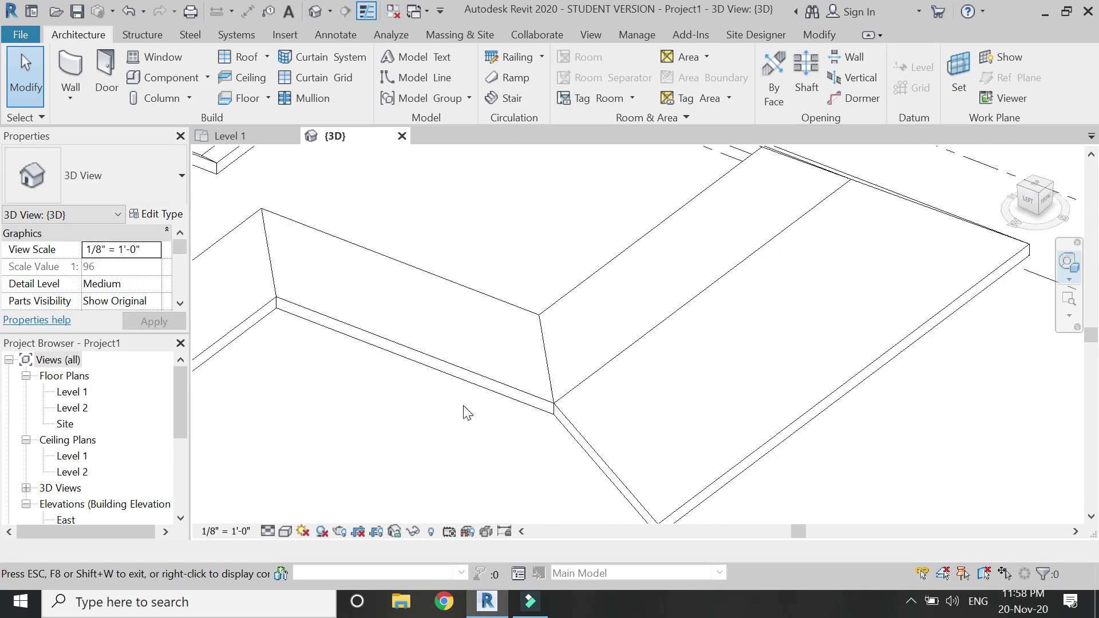
{"action": "scroll", "coordinate": [478, 371], "scroll_direction": "down", "scroll_amount": 4}
{"action": "scroll", "coordinate": [527, 345], "scroll_direction": "up", "scroll_amount": 1}
{"action": "key", "text": "Escape"}
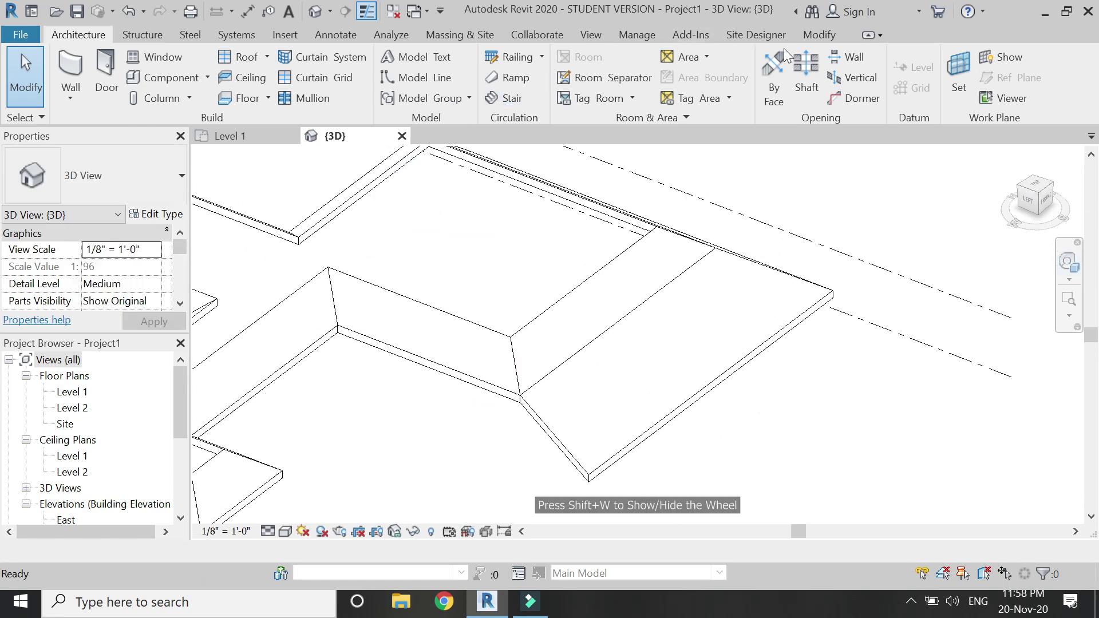
{"action": "left_click", "coordinate": [819, 35]}
{"action": "left_click", "coordinate": [252, 97]}
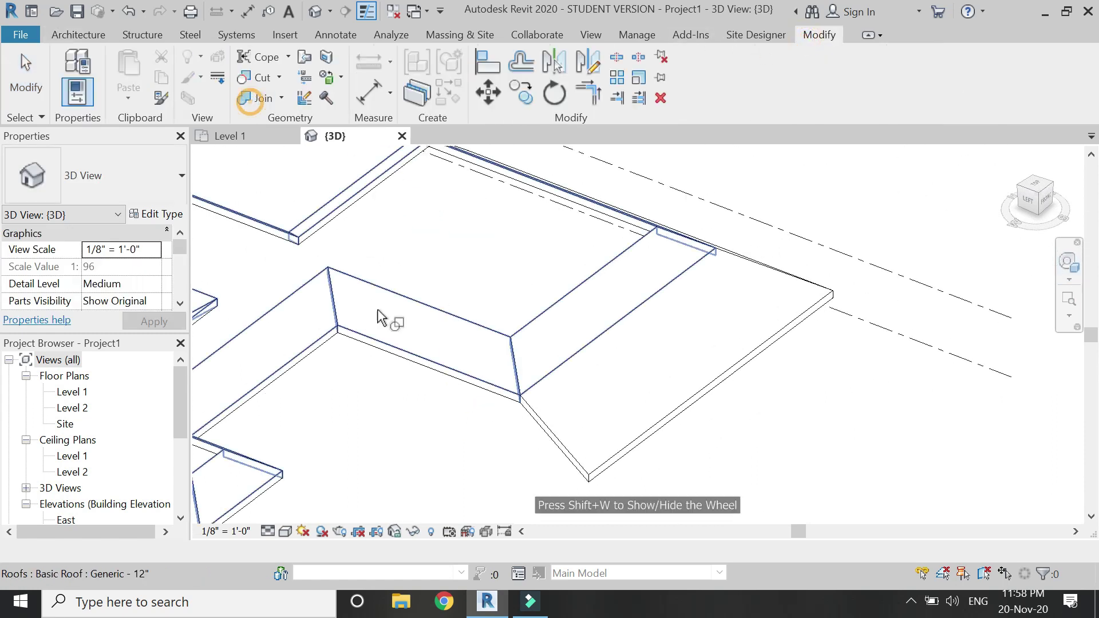
{"action": "left_click", "coordinate": [454, 327]}
{"action": "left_click", "coordinate": [544, 423]}
{"action": "key", "text": "Escape"}
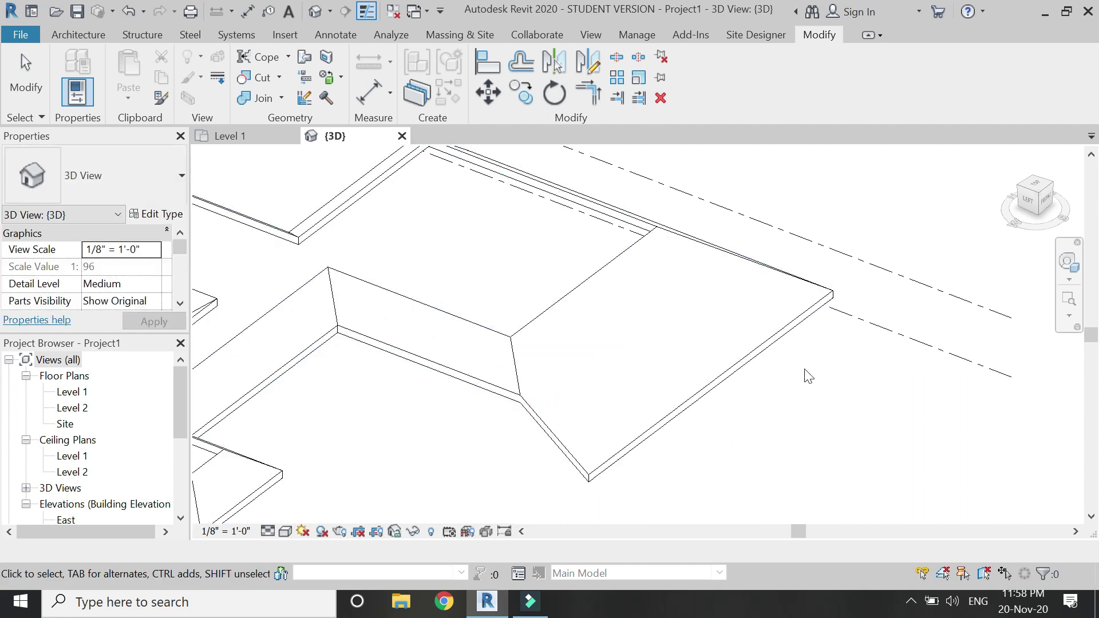
Step: From the top view, start a new roof by footprint and move it to Level 2
{"action": "scroll", "coordinate": [841, 358], "scroll_direction": "down", "scroll_amount": 3}
{"action": "left_click", "coordinate": [1059, 265]}
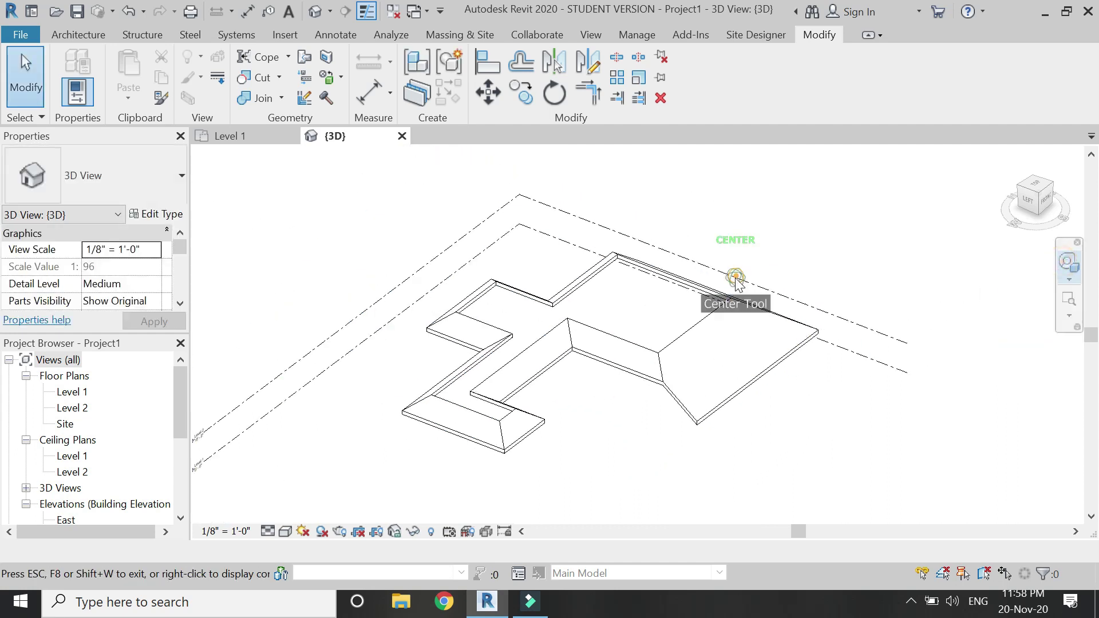
{"action": "left_click_drag", "start_coordinate": [623, 376], "coordinate": [968, 388]}
{"action": "scroll", "coordinate": [729, 323], "scroll_direction": "down", "scroll_amount": 2}
{"action": "key", "text": "Escape"}
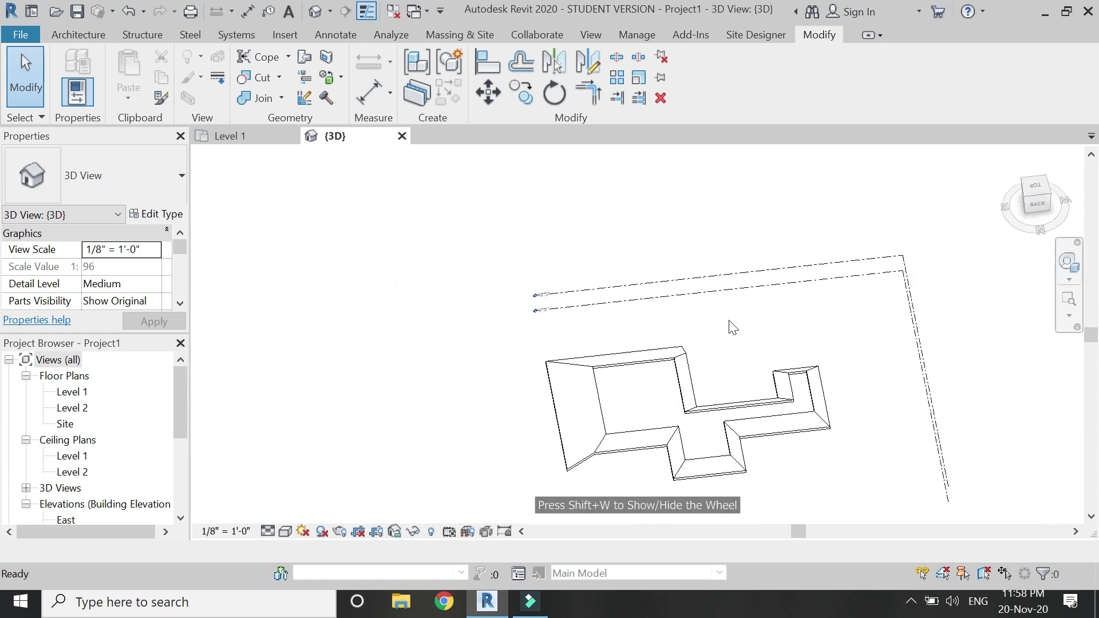
{"action": "scroll", "coordinate": [675, 449], "scroll_direction": "up", "scroll_amount": 4}
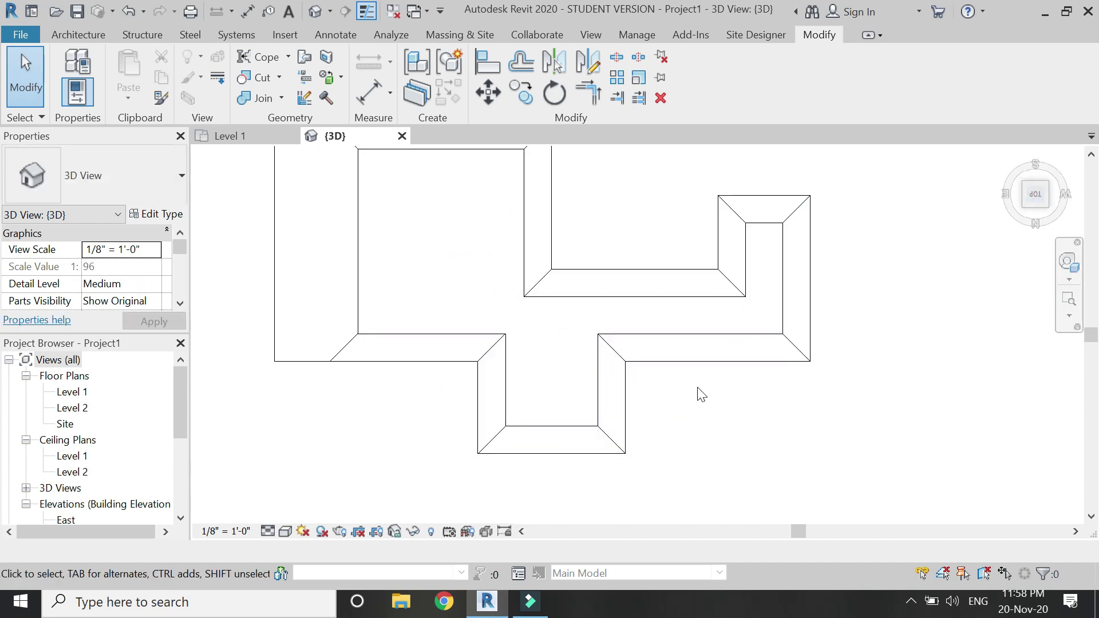
{"action": "left_click", "coordinate": [50, 36]}
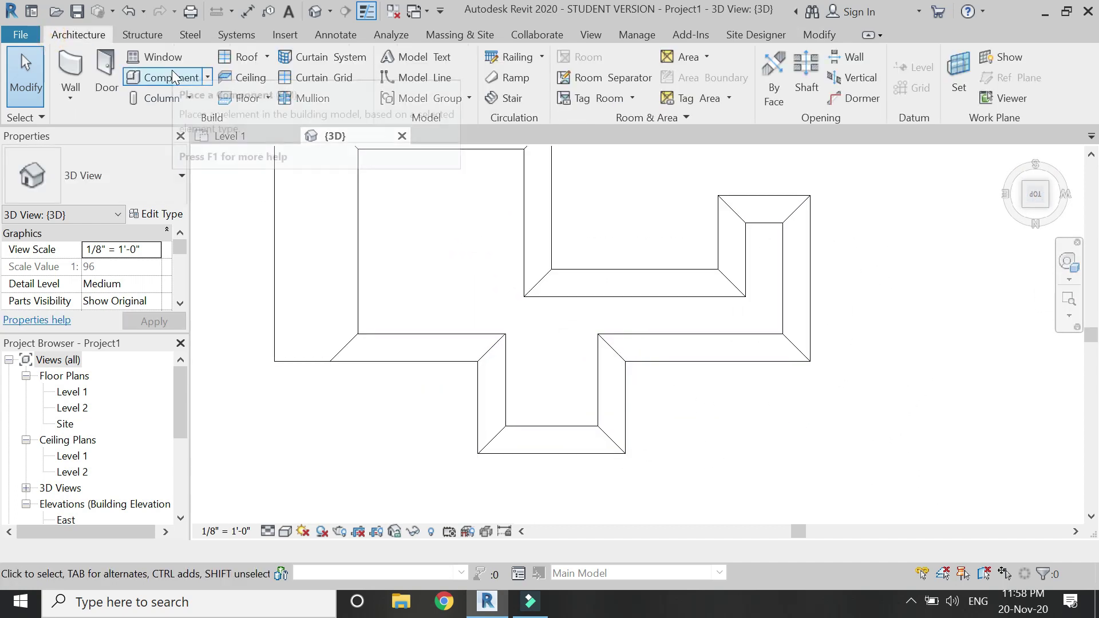
{"action": "left_click", "coordinate": [226, 56]}
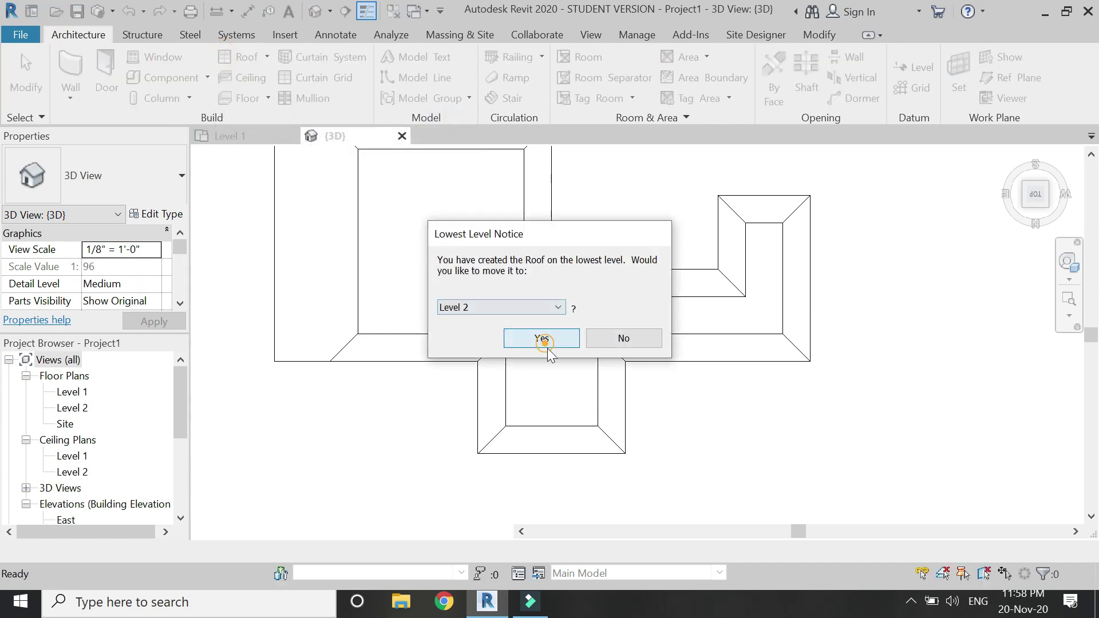
{"action": "left_click", "coordinate": [542, 339]}
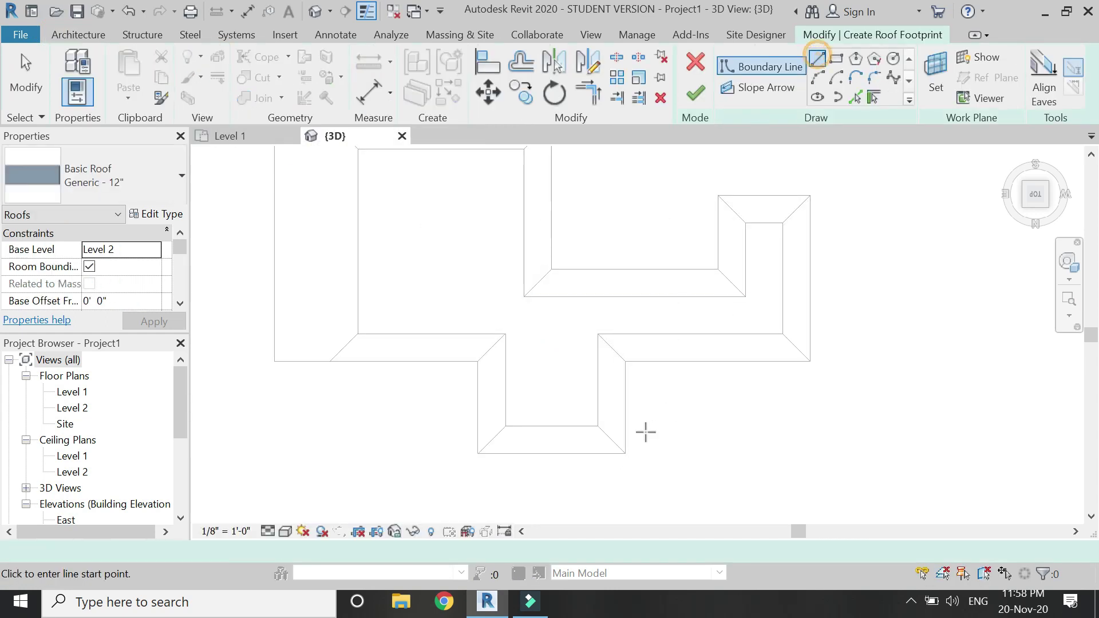
Step: Sketch the short end lines, a diagonal corner line and two outer boundary lines of an L-shaped strip beside the projecting wing
{"action": "left_click", "coordinate": [626, 454]}
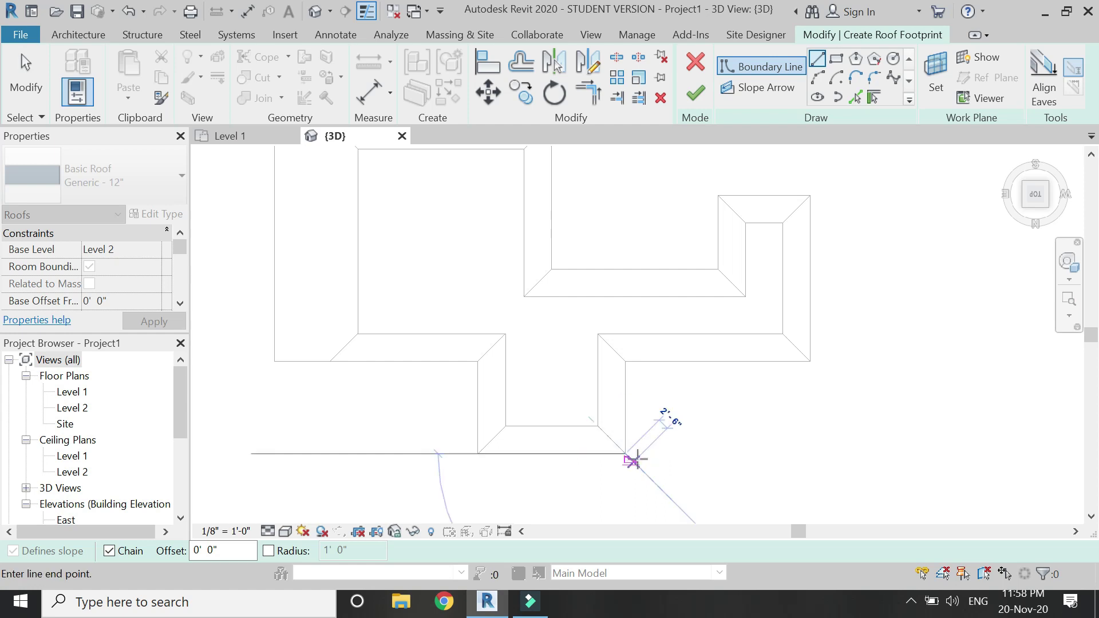
{"action": "key", "text": "Escape"}
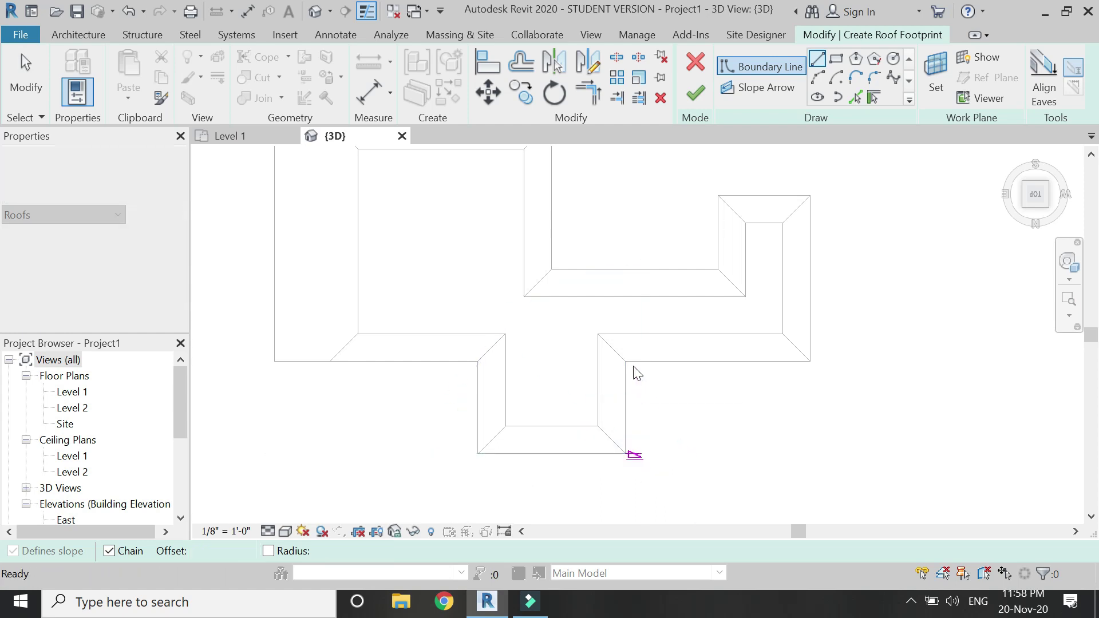
{"action": "left_click", "coordinate": [626, 362]}
{"action": "left_click", "coordinate": [643, 379]}
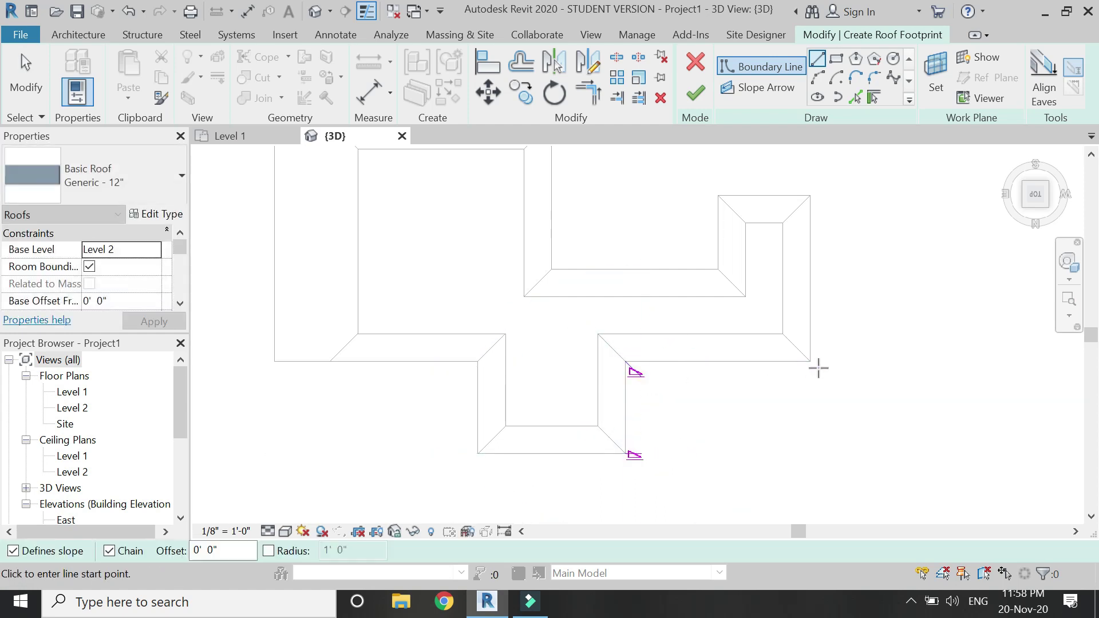
{"action": "left_click", "coordinate": [813, 361]}
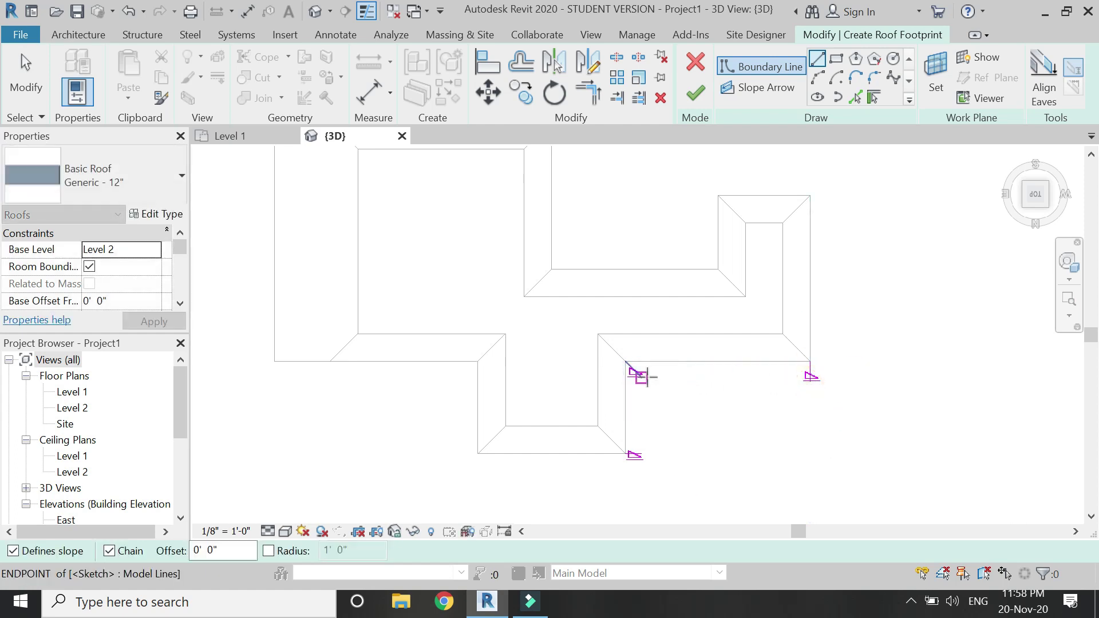
{"action": "left_click", "coordinate": [810, 377]}
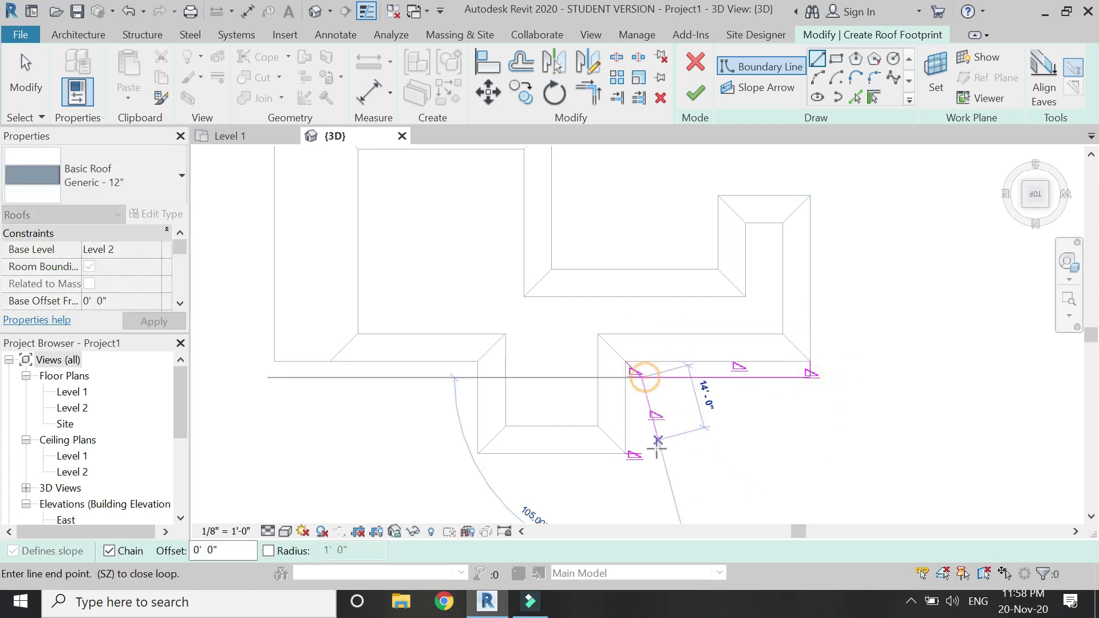
{"action": "left_click", "coordinate": [641, 456]}
{"action": "scroll", "coordinate": [773, 404], "scroll_direction": "up", "scroll_amount": 2}
{"action": "key", "text": "Escape"}
{"action": "key", "text": "Escape"}
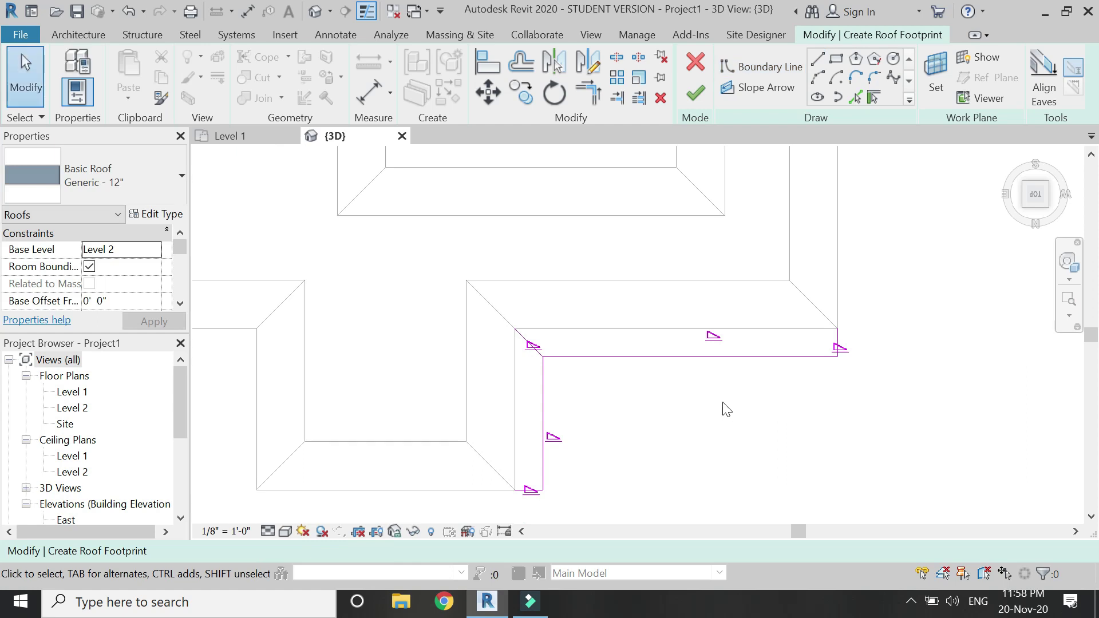
Step: Delete the diagonal corner line and turn off Defines Slope for the two short end lines
{"action": "left_click", "coordinate": [531, 344]}
{"action": "key", "text": "Delete"}
{"action": "left_click", "coordinate": [835, 344]}
{"action": "left_click", "coordinate": [522, 489], "text": "ctrl"}
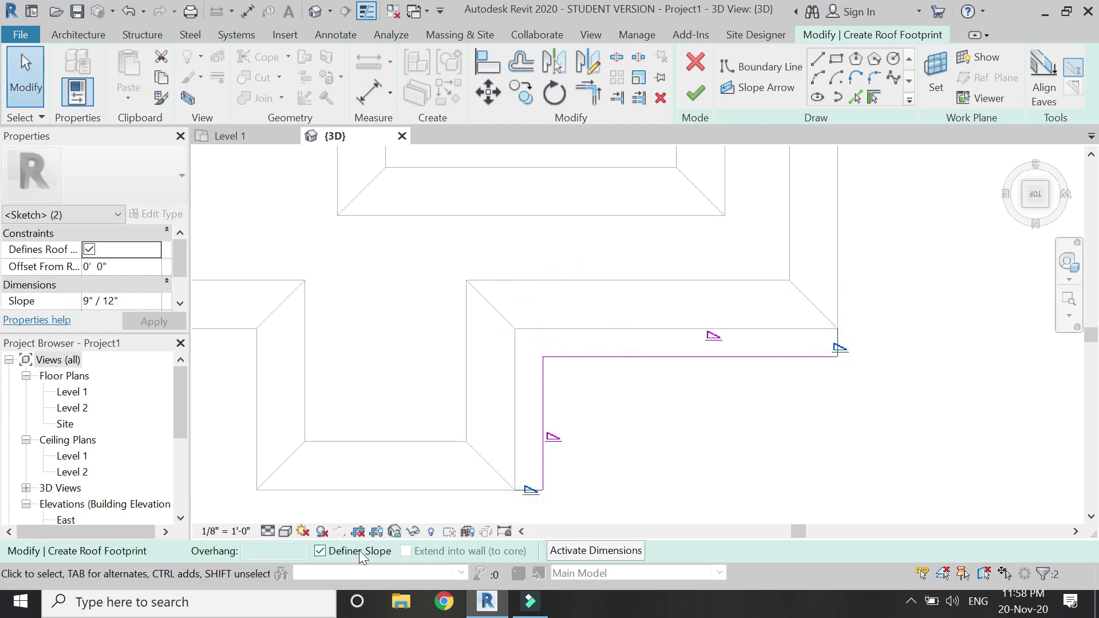
Step: Pick the ring roof's two eave edges as inner boundary lines, turn off their Defines Slope and finish the L-shaped roof
{"action": "left_click", "coordinate": [855, 96]}
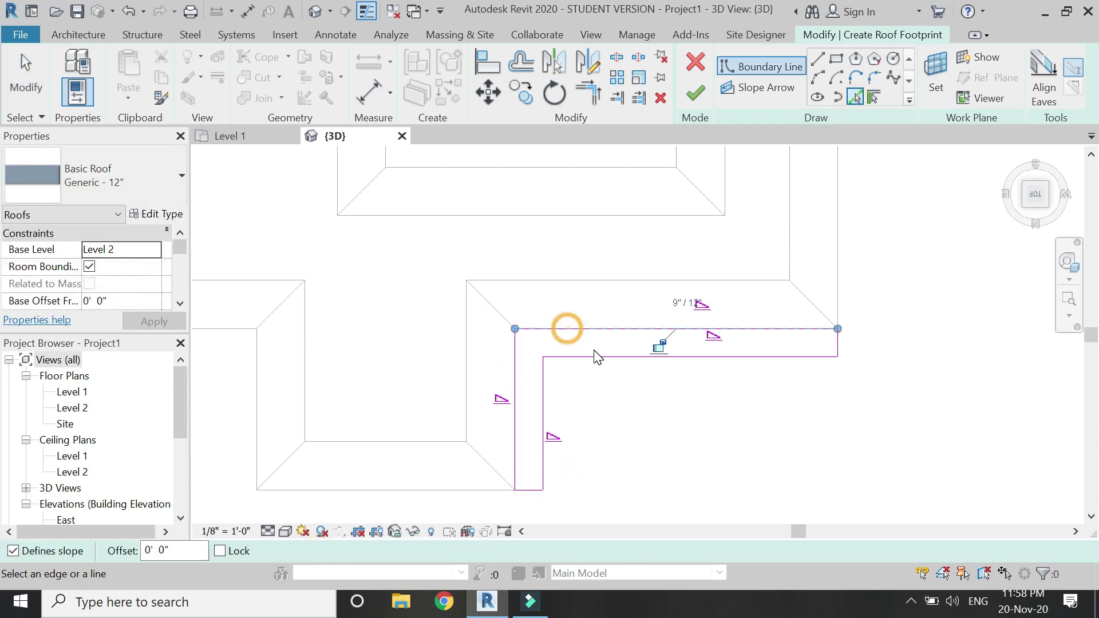
{"action": "left_click", "coordinate": [578, 336]}
{"action": "key", "text": "Escape"}
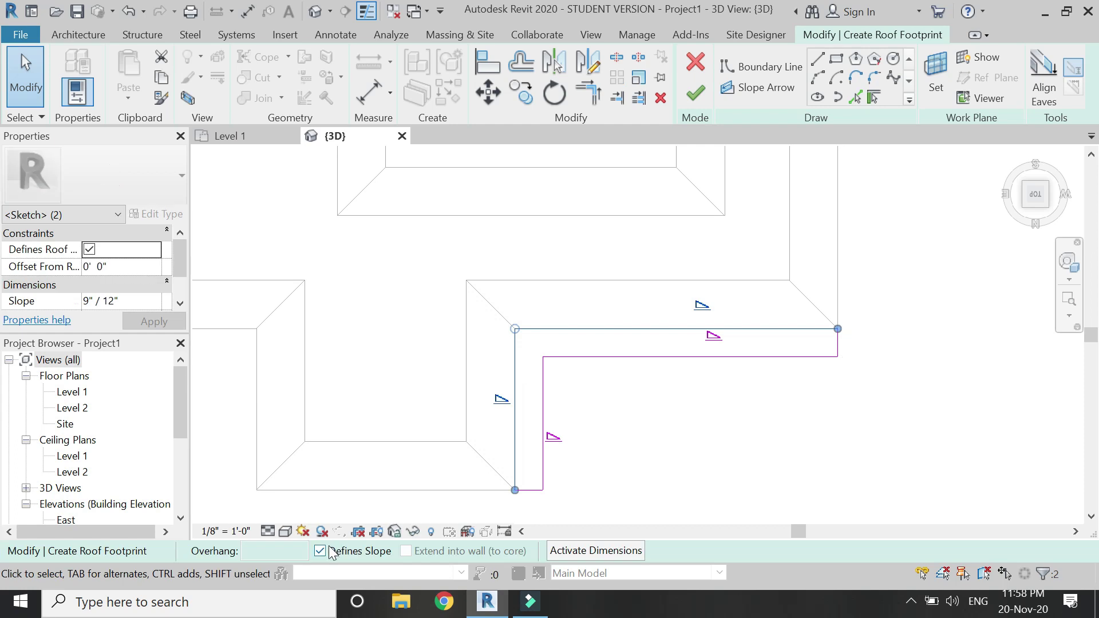
{"action": "left_click", "coordinate": [565, 479]}
{"action": "left_click", "coordinate": [695, 92]}
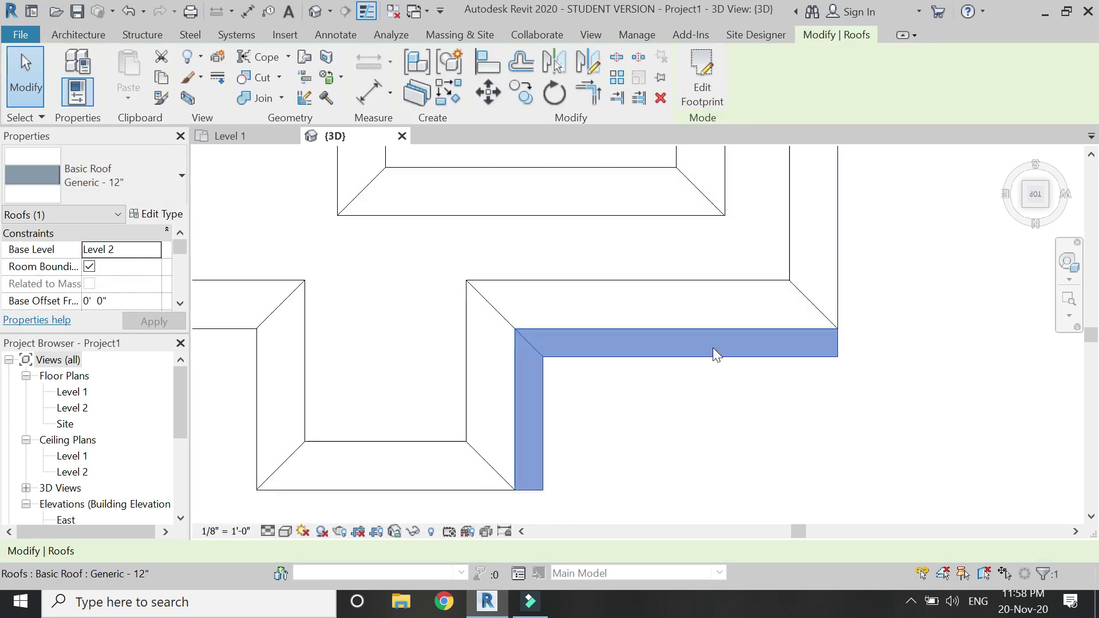
{"action": "left_click", "coordinate": [699, 403]}
Step: In the back view, move the new L-shaped roof down so its upper inner edge meets the ring roof's eave
{"action": "scroll", "coordinate": [734, 330], "scroll_direction": "down", "scroll_amount": 1}
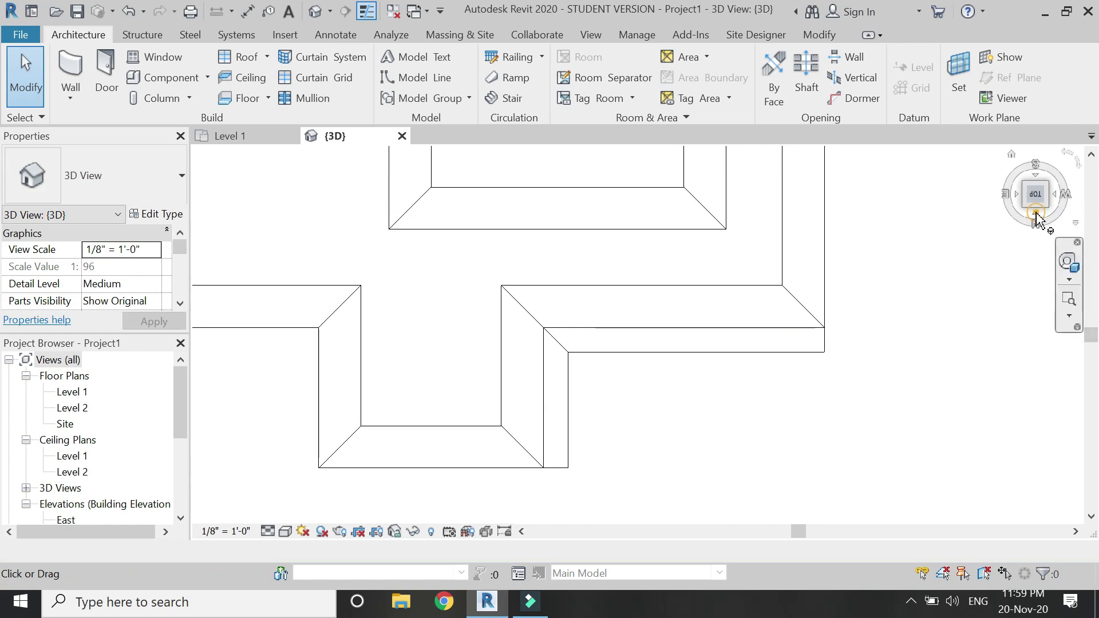
{"action": "left_click", "coordinate": [1037, 220]}
{"action": "scroll", "coordinate": [622, 343], "scroll_direction": "up", "scroll_amount": 3}
{"action": "left_click", "coordinate": [601, 318]}
{"action": "key", "text": "m"}
{"action": "key", "text": "v"}
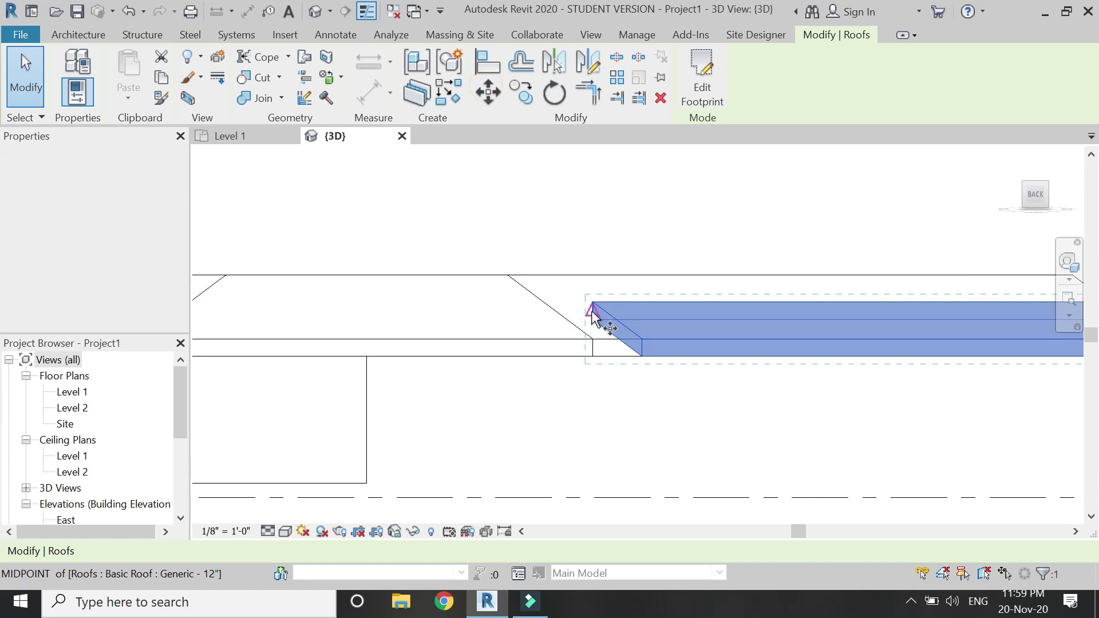
{"action": "scroll", "coordinate": [593, 312], "scroll_direction": "up", "scroll_amount": 2}
{"action": "left_click", "coordinate": [592, 326]}
{"action": "left_click", "coordinate": [592, 390]}
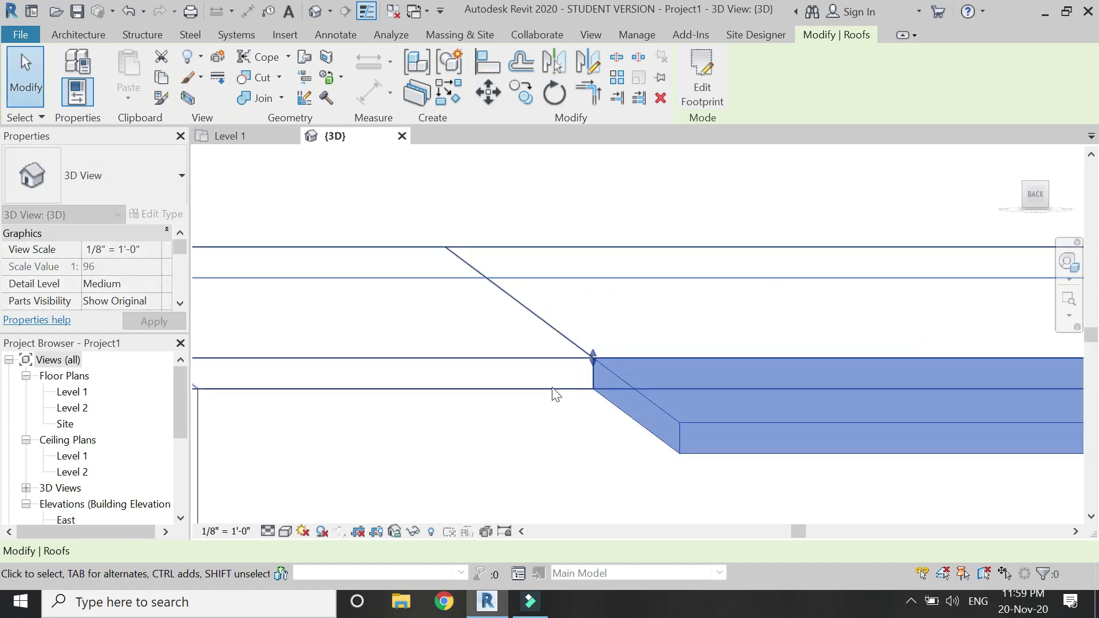
{"action": "scroll", "coordinate": [559, 399], "scroll_direction": "down", "scroll_amount": 2}
{"action": "key", "text": "Escape"}
Step: Join the geometry of the ring roof and the lowered L-shaped roof beside the projecting wing
{"action": "left_click", "coordinate": [1070, 258]}
{"action": "left_click_drag", "start_coordinate": [767, 243], "coordinate": [600, 337]}
{"action": "mouse_move", "coordinate": [577, 405]}
{"action": "left_mouse_down"}
{"action": "mouse_move", "coordinate": [575, 427]}
{"action": "mouse_move", "coordinate": [514, 441]}
{"action": "mouse_move", "coordinate": [464, 270]}
{"action": "mouse_move", "coordinate": [544, 358]}
{"action": "left_mouse_up"}
{"action": "scroll", "coordinate": [544, 357], "scroll_direction": "up", "scroll_amount": 2}
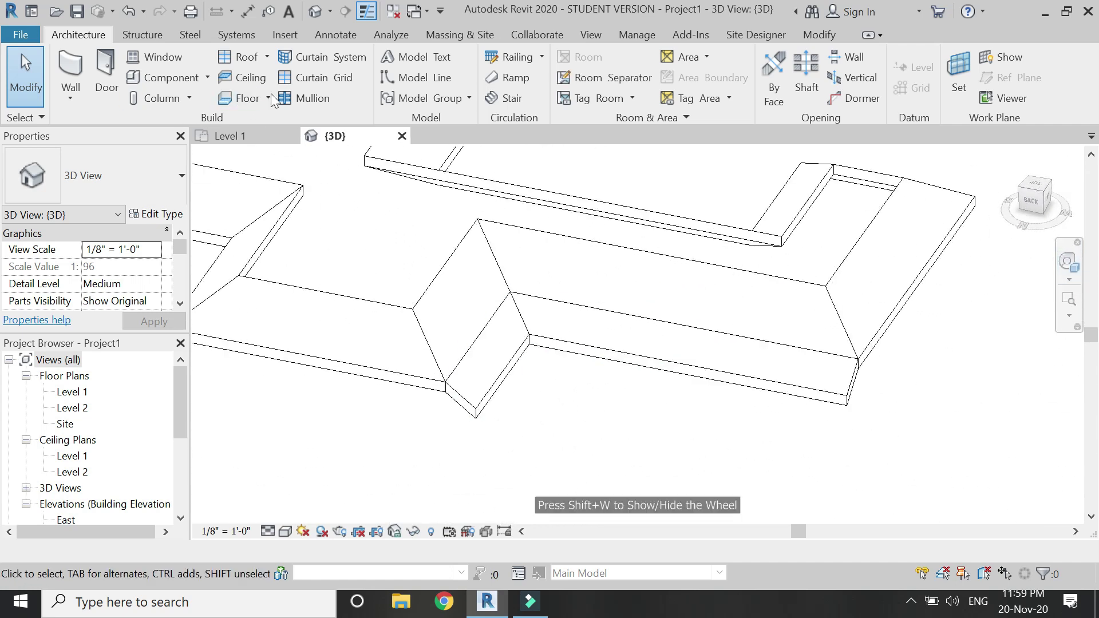
{"action": "left_click", "coordinate": [817, 36]}
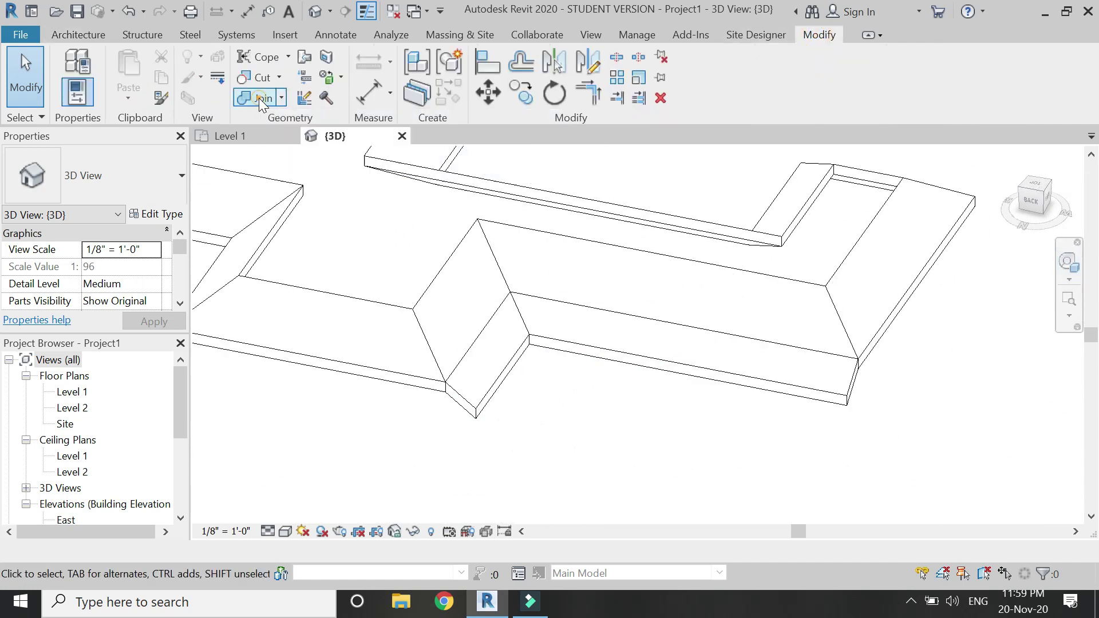
{"action": "left_click", "coordinate": [260, 99]}
{"action": "left_click", "coordinate": [429, 281]}
{"action": "left_click", "coordinate": [519, 349]}
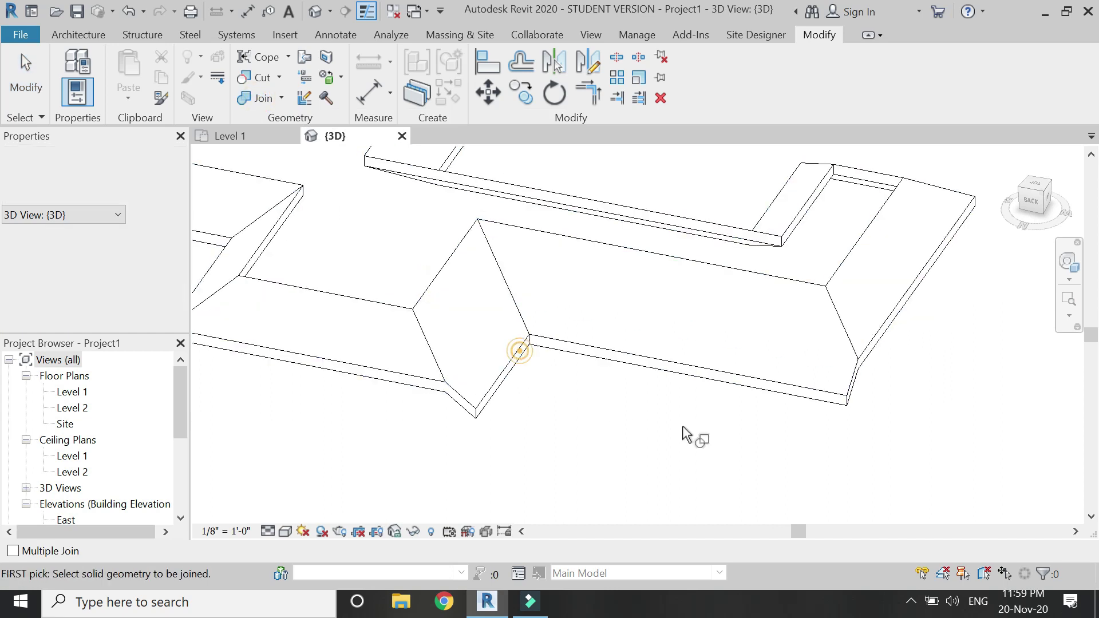
{"action": "scroll", "coordinate": [753, 379], "scroll_direction": "down", "scroll_amount": 1}
{"action": "key", "text": "Escape"}
Step: Start another footprint roof on Level 2 and pick all inner edges of the ring roof as its closed boundary
{"action": "left_click", "coordinate": [1066, 265]}
{"action": "left_click_drag", "start_coordinate": [650, 255], "coordinate": [487, 279]}
{"action": "left_click_drag", "start_coordinate": [479, 365], "coordinate": [669, 369]}
{"action": "scroll", "coordinate": [745, 354], "scroll_direction": "down", "scroll_amount": 3}
{"action": "key", "text": "Escape"}
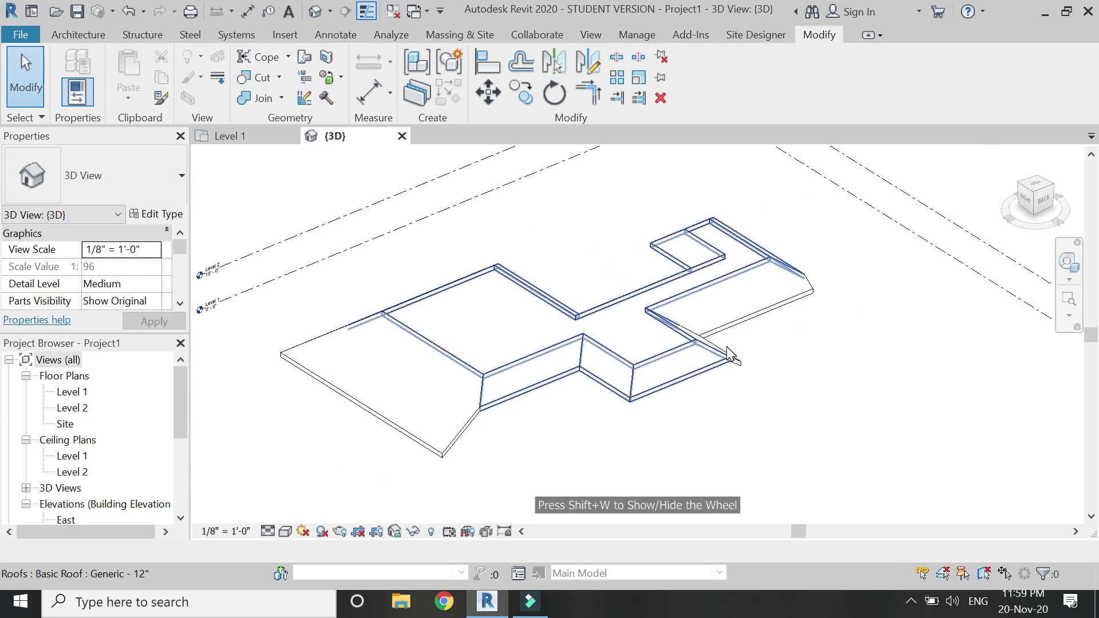
{"action": "left_click", "coordinate": [1041, 185]}
{"action": "scroll", "coordinate": [651, 392], "scroll_direction": "up", "scroll_amount": 2}
{"action": "left_click", "coordinate": [75, 35]}
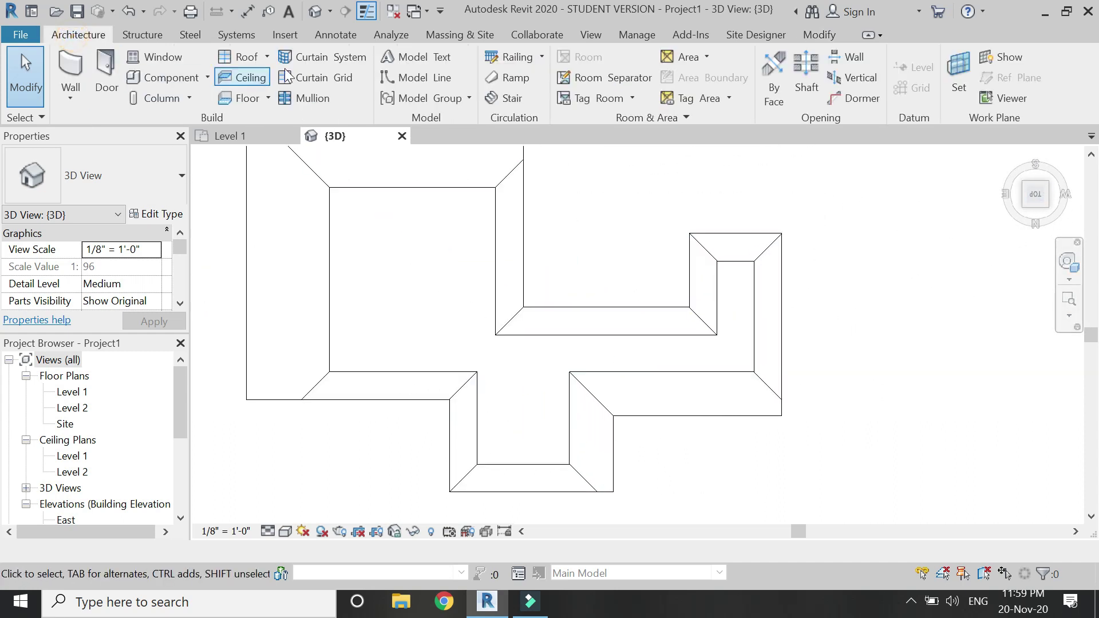
{"action": "left_click", "coordinate": [246, 57]}
{"action": "left_click", "coordinate": [522, 340]}
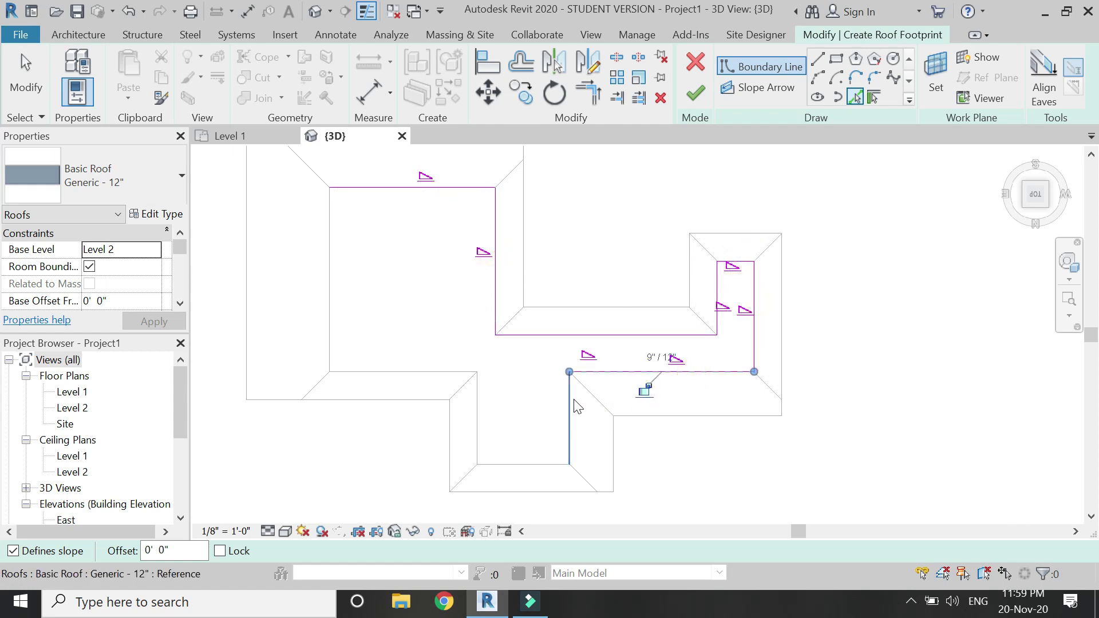
{"action": "left_click", "coordinate": [480, 415]}
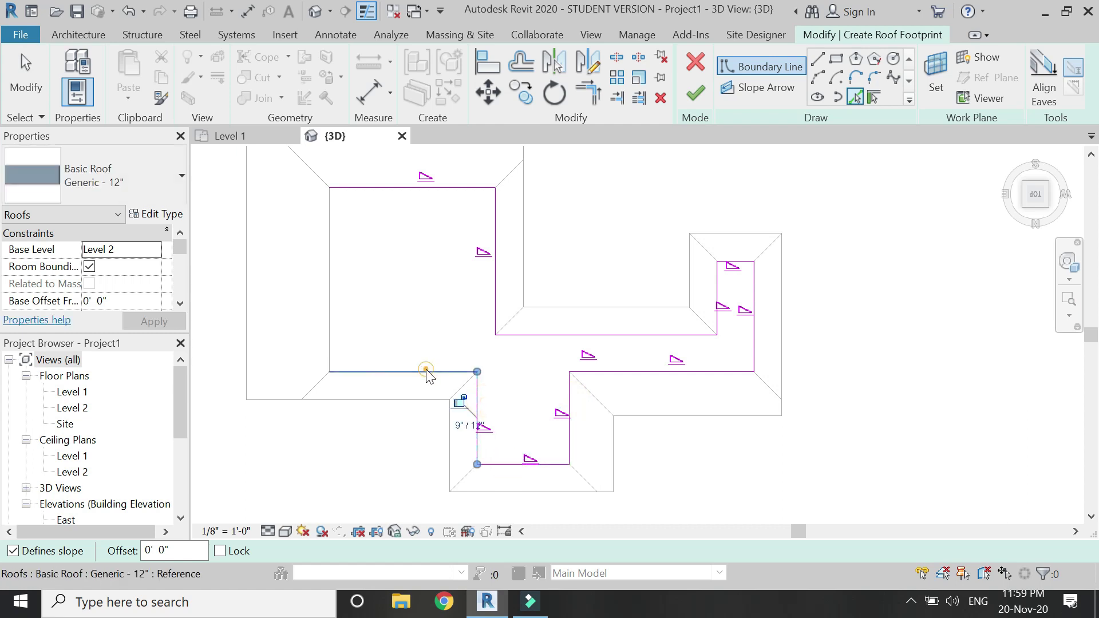
{"action": "left_click", "coordinate": [331, 293]}
{"action": "key", "text": "Escape"}
{"action": "key", "text": "Escape"}
Step: Turn off Defines Slope for the whole inner boundary chain and finish the flat roof
{"action": "key", "text": "Tab"}
{"action": "left_click", "coordinate": [379, 371]}
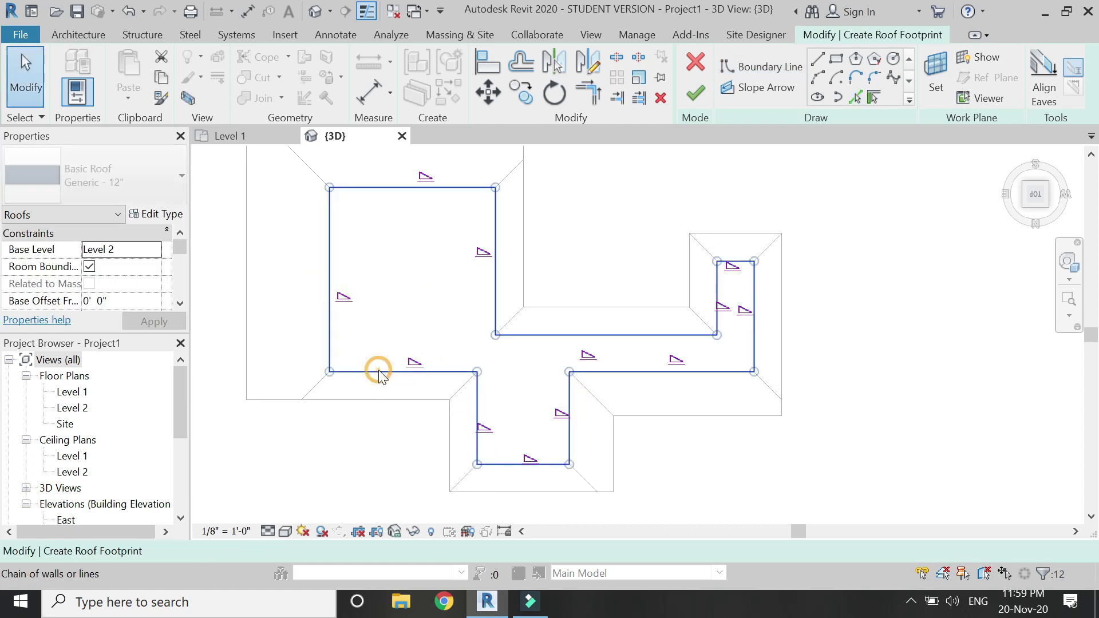
{"action": "left_click", "coordinate": [335, 473]}
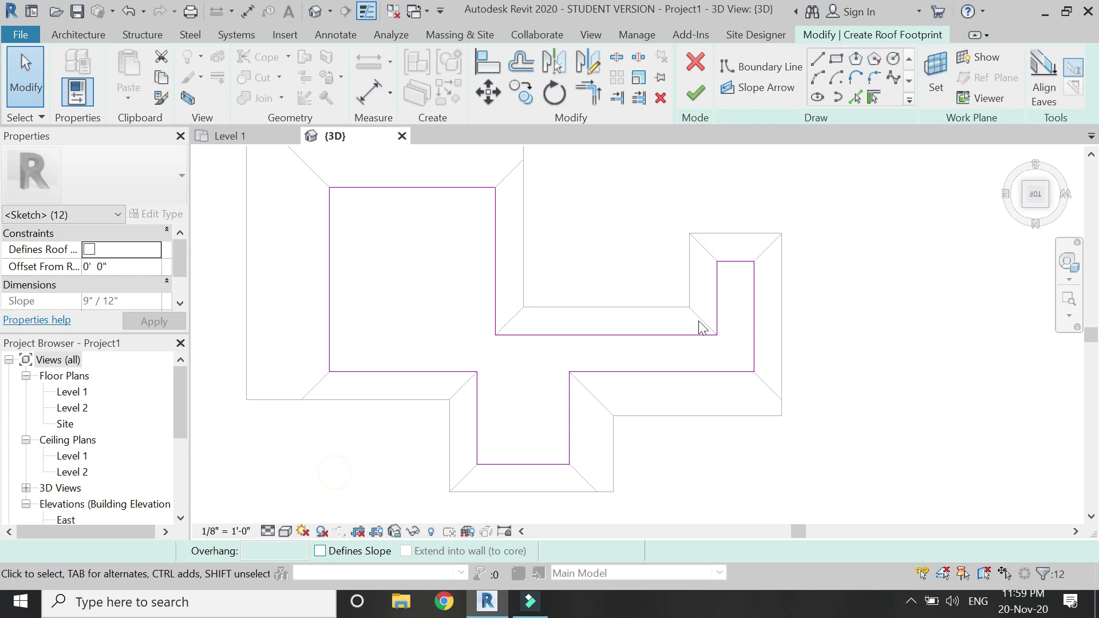
{"action": "left_click", "coordinate": [696, 93]}
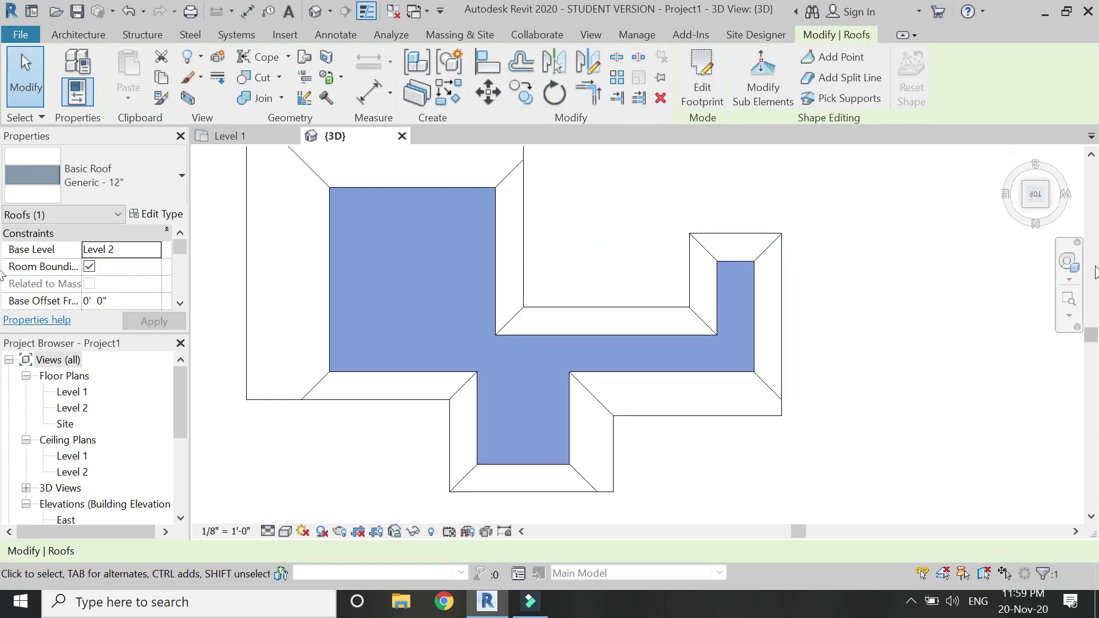
Step: Set the flat inner roof's base offset from level to 1' 0"
{"action": "left_click", "coordinate": [1071, 262]}
{"action": "left_click_drag", "start_coordinate": [458, 372], "coordinate": [374, 299]}
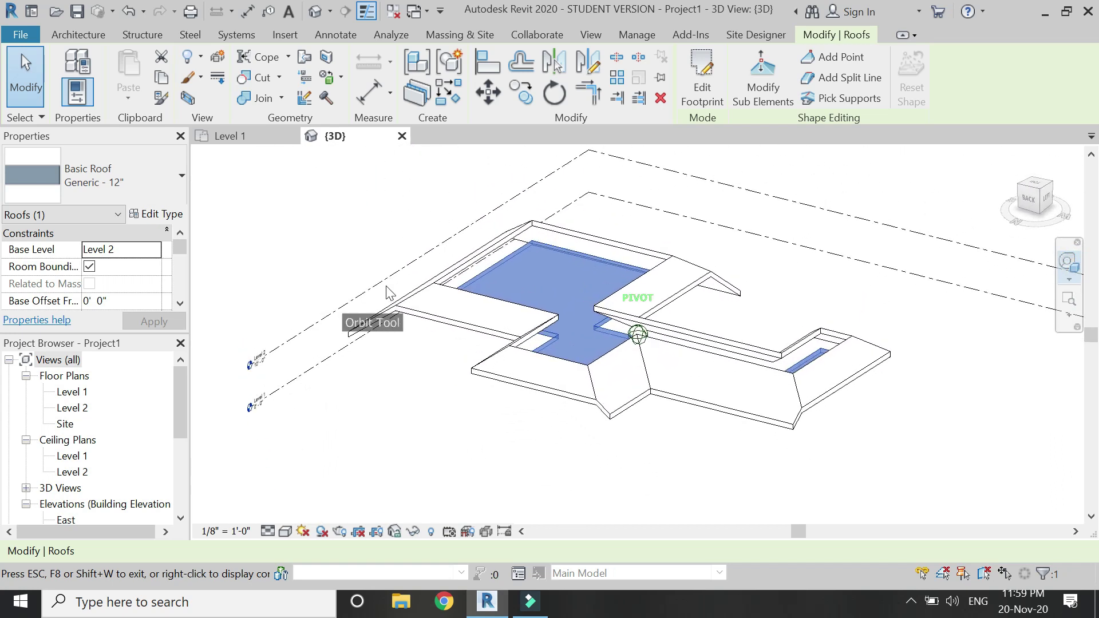
{"action": "key", "text": "Escape"}
{"action": "key", "text": "Escape"}
{"action": "scroll", "coordinate": [476, 259], "scroll_direction": "up", "scroll_amount": 1}
{"action": "left_click", "coordinate": [498, 274]}
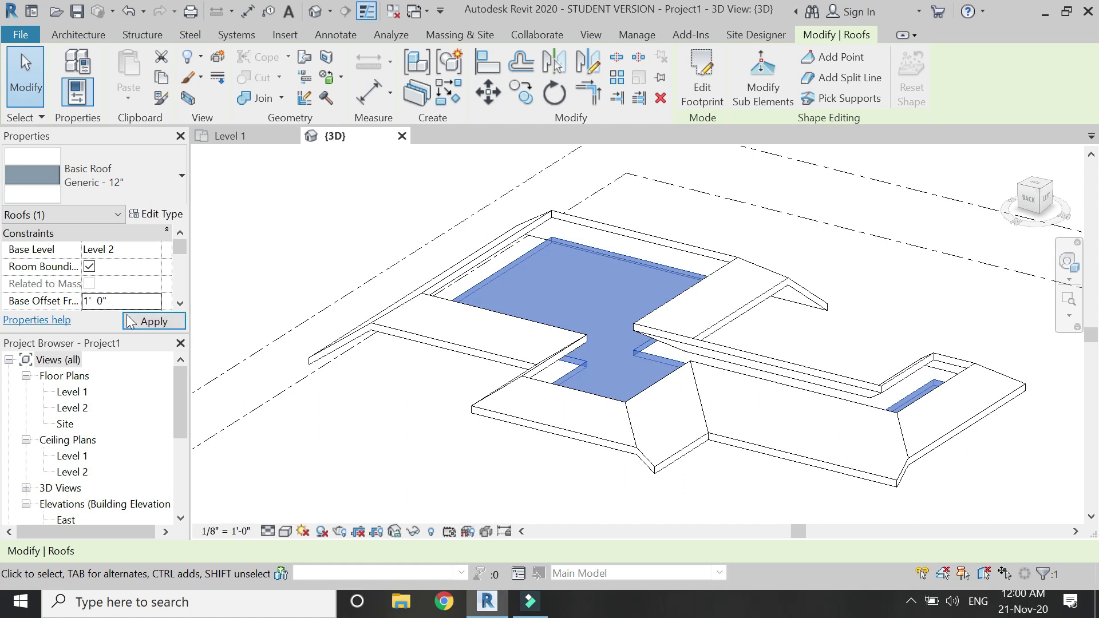
{"action": "left_click", "coordinate": [133, 320]}
{"action": "left_click", "coordinate": [314, 435]}
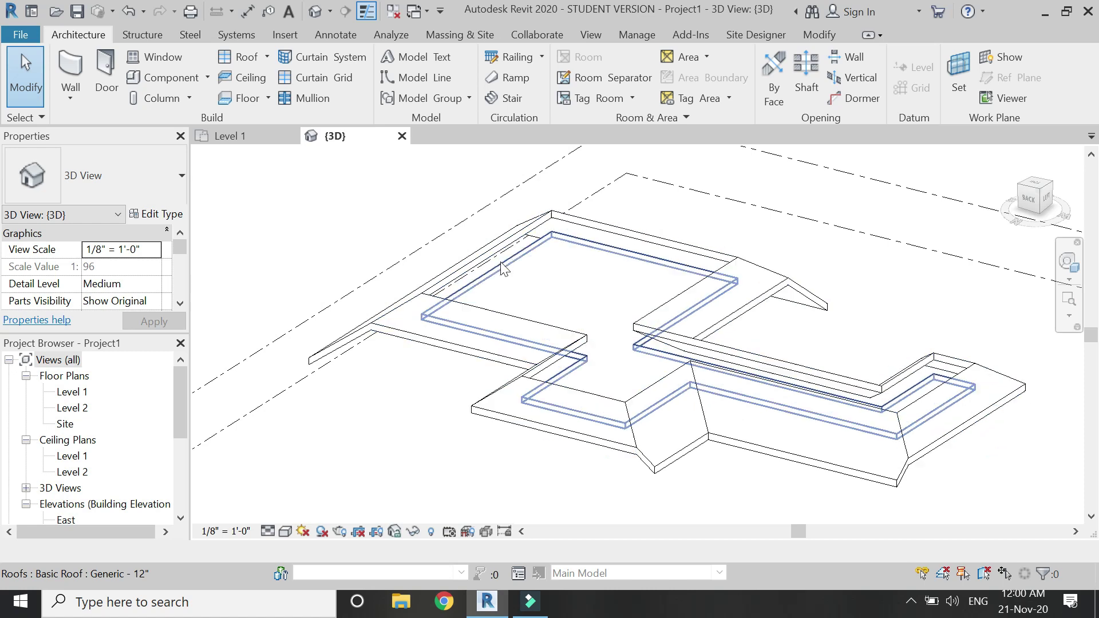
Step: From a top view, start a wall by picking lines, with location line Finish Face: Interior and base constraint Level 2
{"action": "left_click", "coordinate": [1034, 191]}
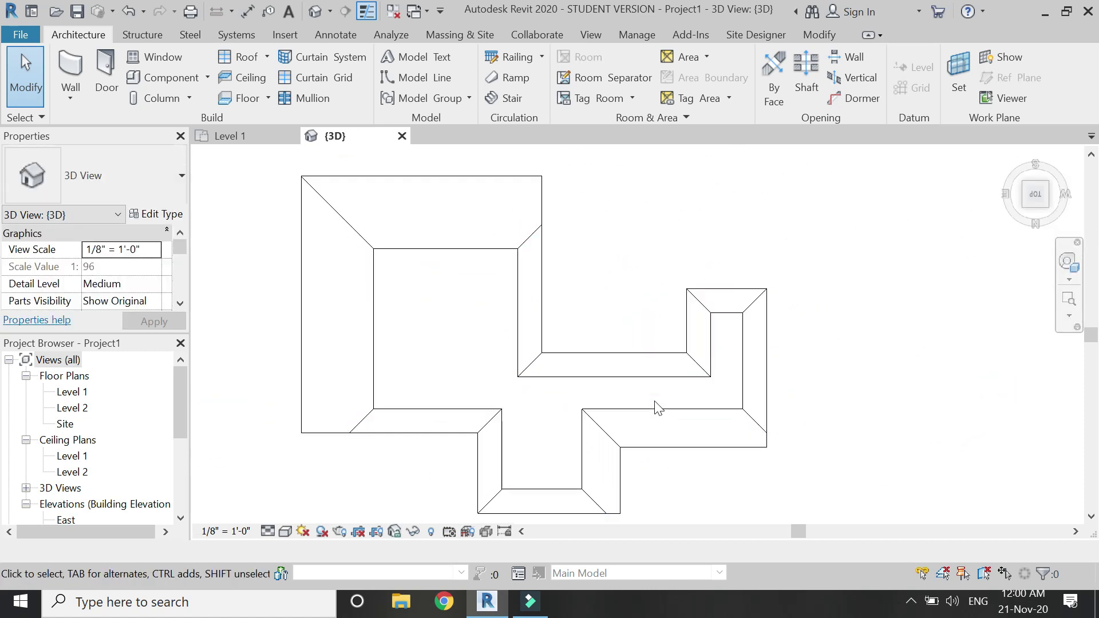
{"action": "left_click", "coordinate": [75, 67]}
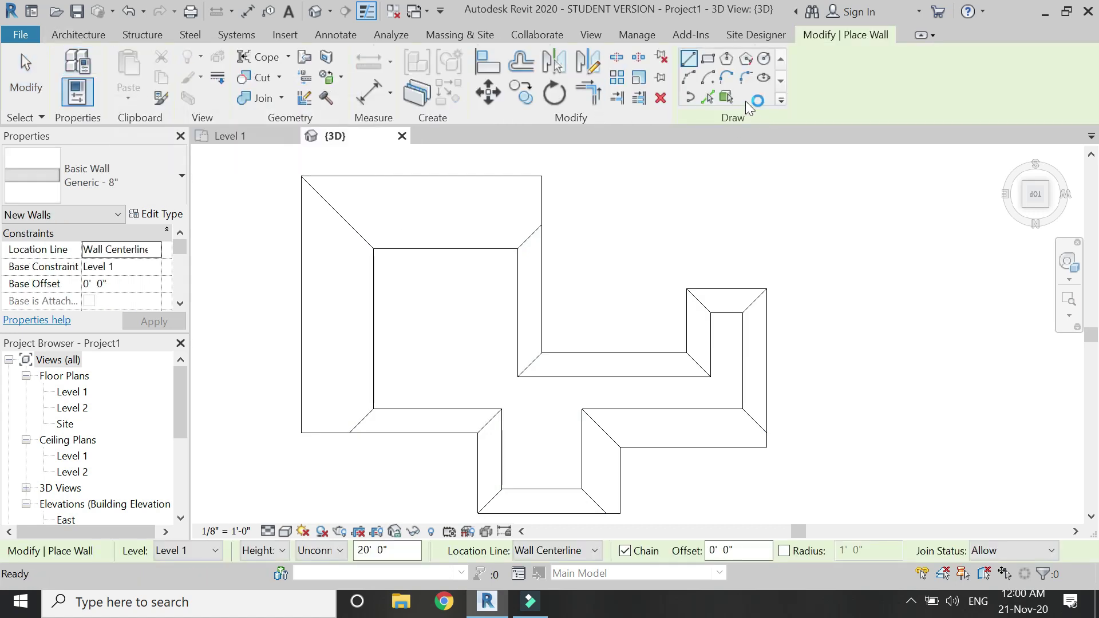
{"action": "left_click", "coordinate": [709, 98]}
{"action": "left_click", "coordinate": [153, 248]}
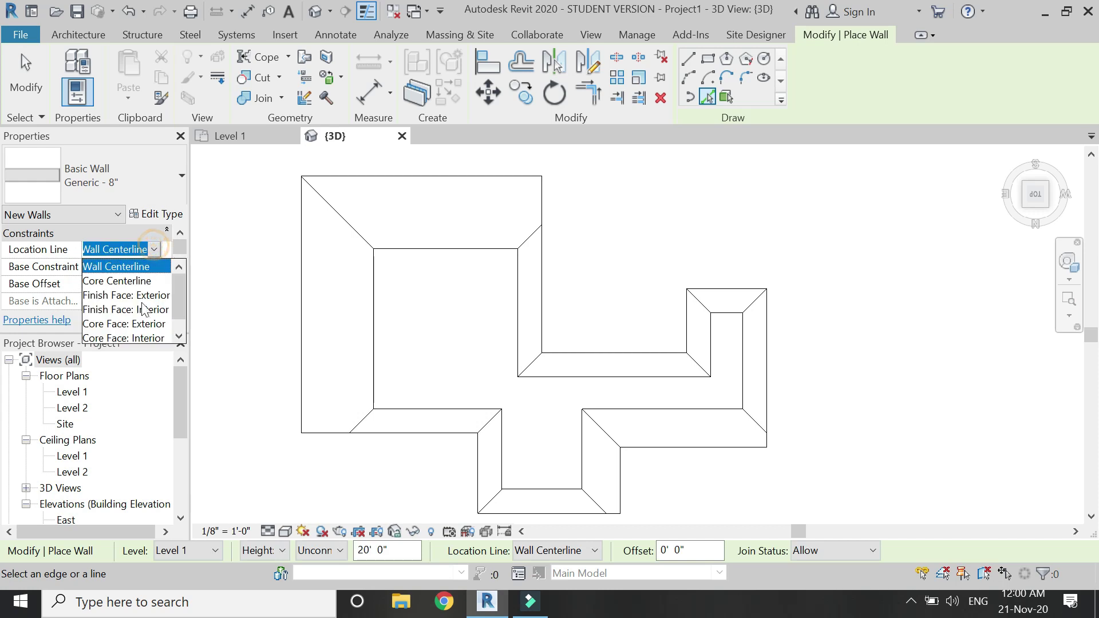
{"action": "left_click", "coordinate": [144, 309]}
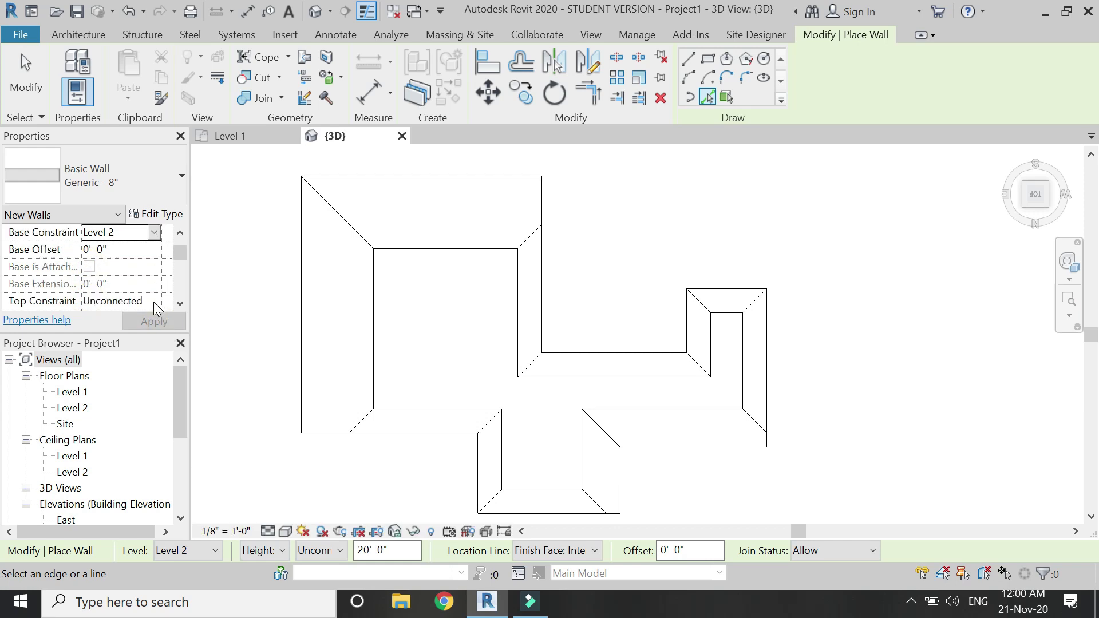
Step: Place Generic - 8" walls along all inner edges of the ring roof to form a closed loop
{"action": "scroll", "coordinate": [441, 256], "scroll_direction": "up", "scroll_amount": 5}
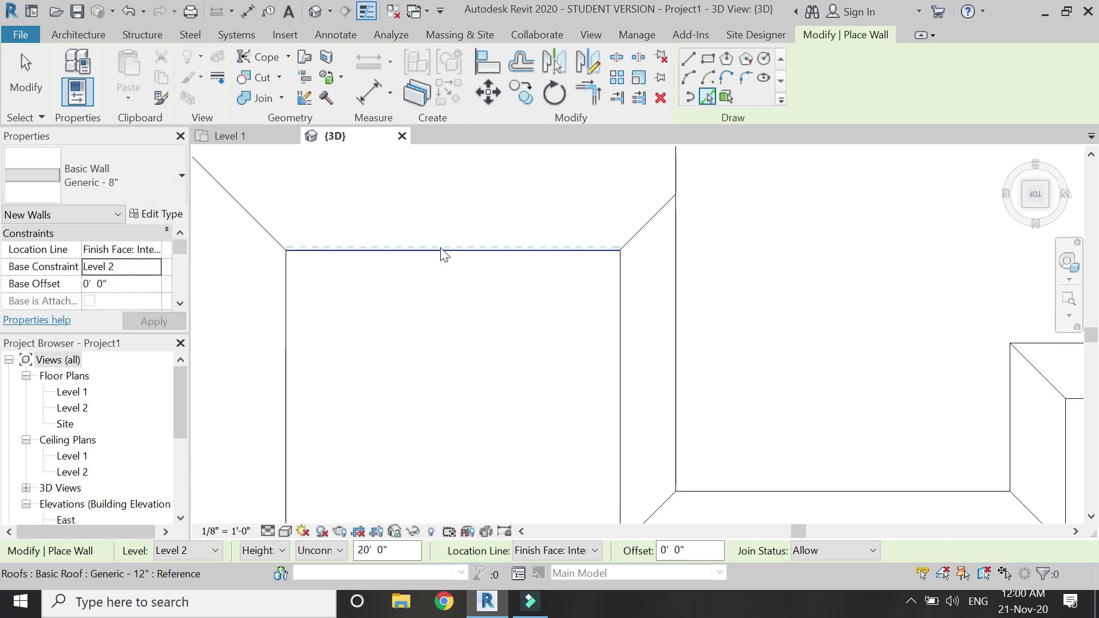
{"action": "left_click", "coordinate": [757, 284]}
{"action": "scroll", "coordinate": [493, 182], "scroll_direction": "down", "scroll_amount": 4}
{"action": "scroll", "coordinate": [615, 389], "scroll_direction": "up", "scroll_amount": 3}
{"action": "left_click", "coordinate": [625, 410]}
{"action": "scroll", "coordinate": [476, 312], "scroll_direction": "down", "scroll_amount": 3}
{"action": "scroll", "coordinate": [824, 301], "scroll_direction": "up", "scroll_amount": 2}
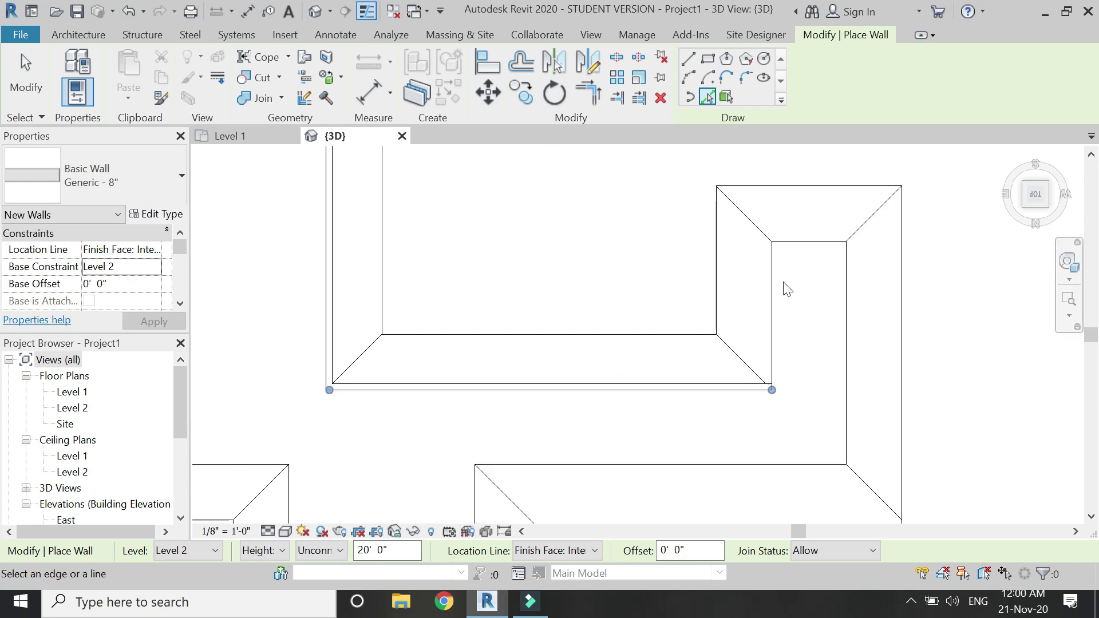
{"action": "scroll", "coordinate": [880, 266], "scroll_direction": "down", "scroll_amount": 3}
{"action": "scroll", "coordinate": [777, 360], "scroll_direction": "up", "scroll_amount": 3}
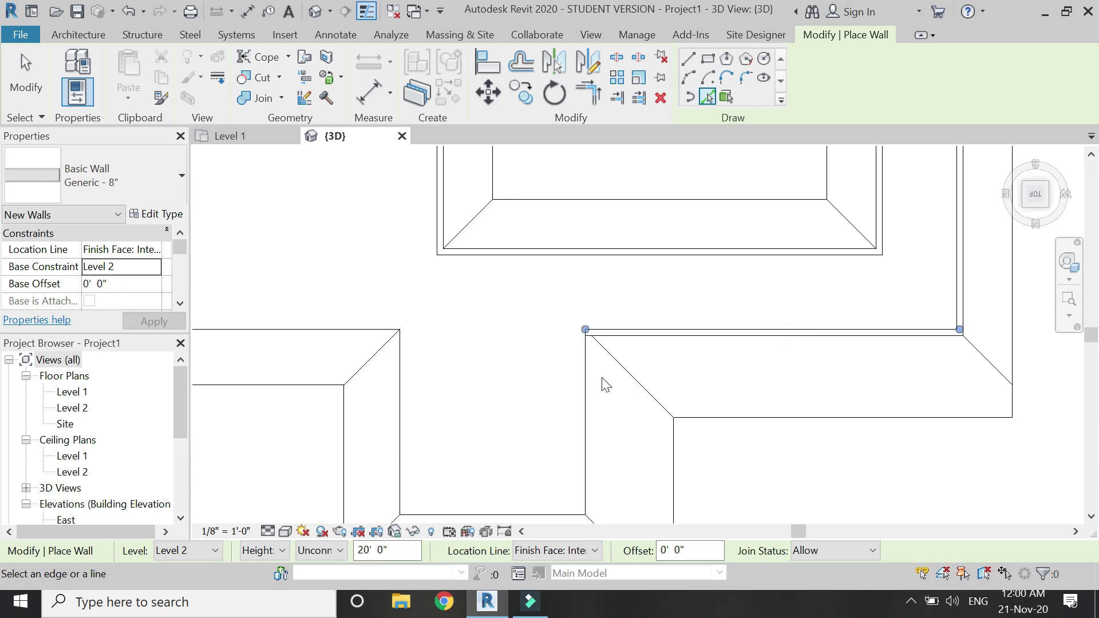
{"action": "left_click", "coordinate": [552, 515]}
{"action": "scroll", "coordinate": [540, 458], "scroll_direction": "down", "scroll_amount": 3}
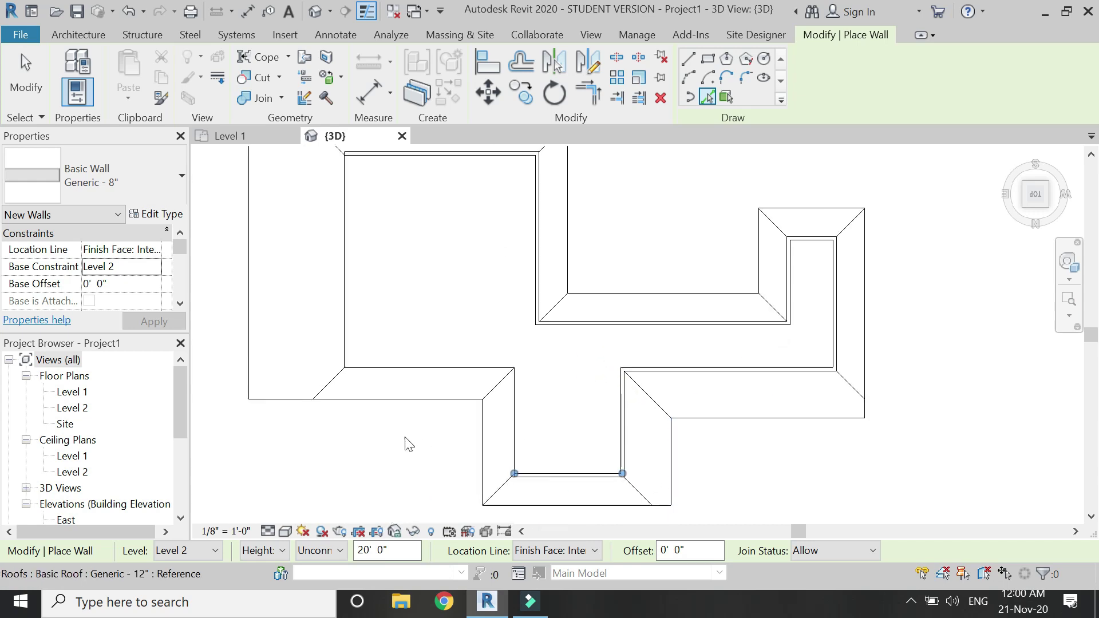
{"action": "scroll", "coordinate": [483, 458], "scroll_direction": "up", "scroll_amount": 3}
{"action": "left_click", "coordinate": [553, 402]}
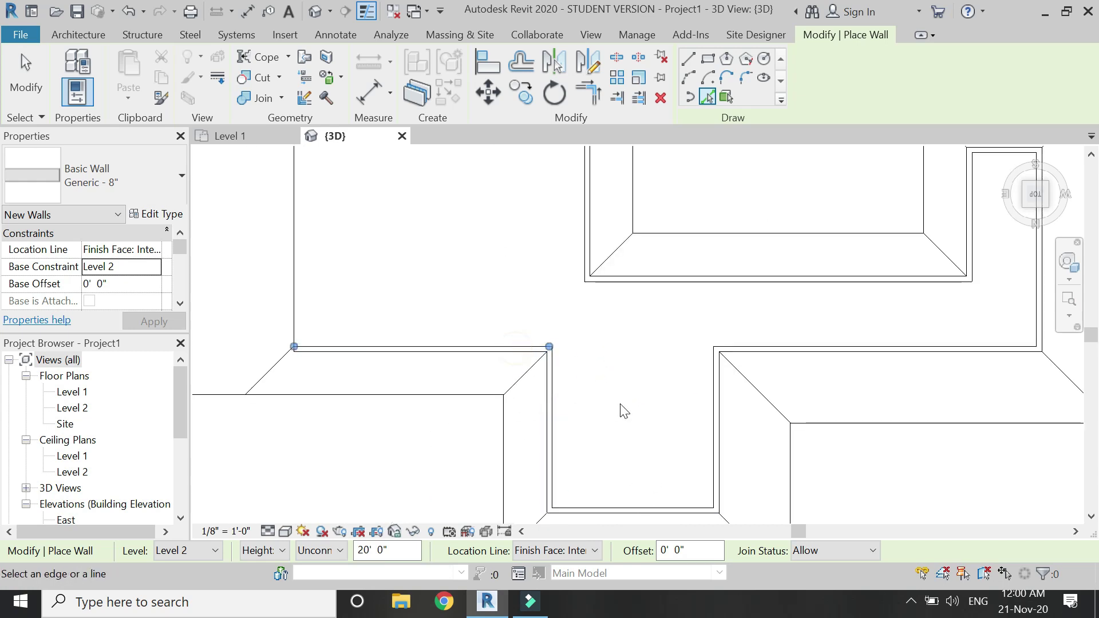
{"action": "scroll", "coordinate": [625, 411], "scroll_direction": "down", "scroll_amount": 3}
{"action": "scroll", "coordinate": [441, 286], "scroll_direction": "up", "scroll_amount": 3}
{"action": "key", "text": "Escape"}
{"action": "scroll", "coordinate": [518, 313], "scroll_direction": "down", "scroll_amount": 1}
Step: Select the whole chain of inner walls and attach their tops to the ring roof
{"action": "left_click", "coordinate": [1048, 205]}
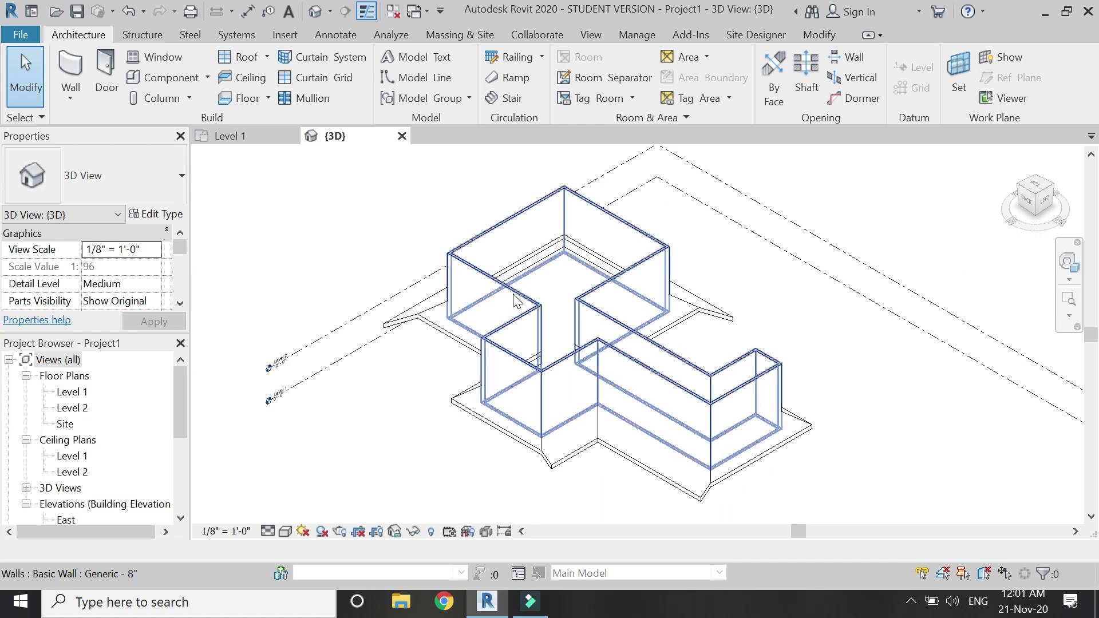
{"action": "key", "text": "Tab"}
{"action": "left_click", "coordinate": [517, 301]}
{"action": "left_click", "coordinate": [807, 89]}
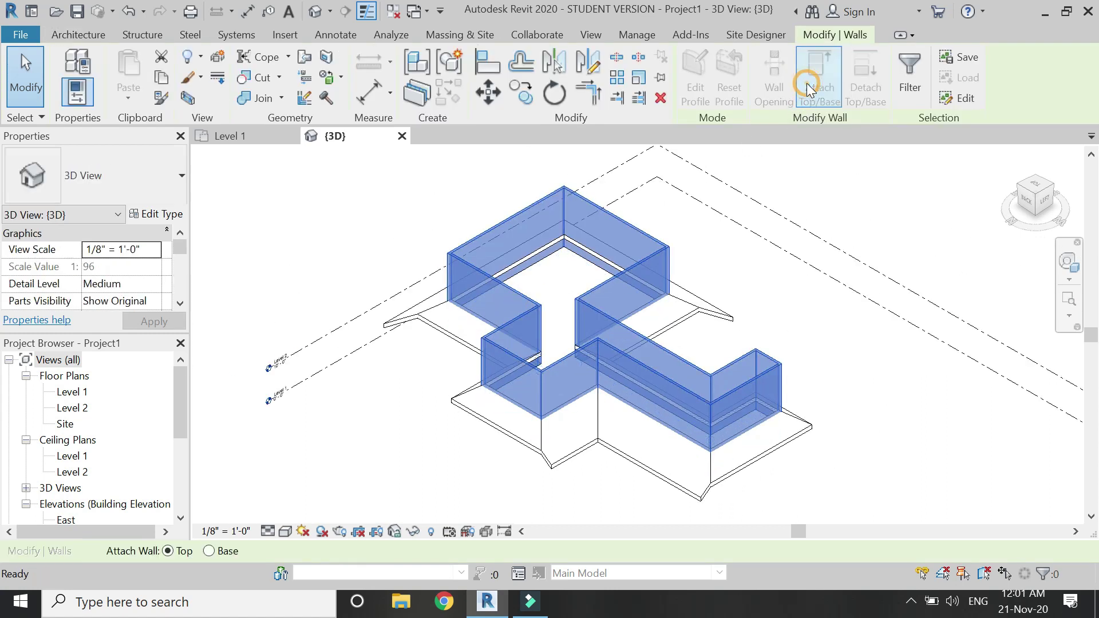
{"action": "left_click", "coordinate": [571, 405]}
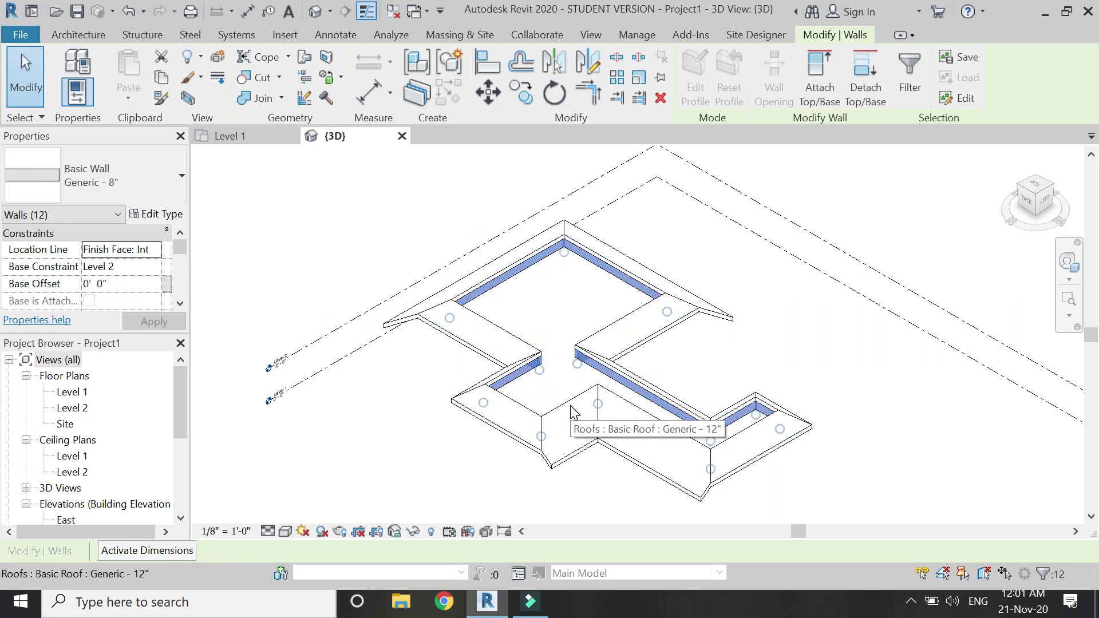
{"action": "key", "text": "Escape"}
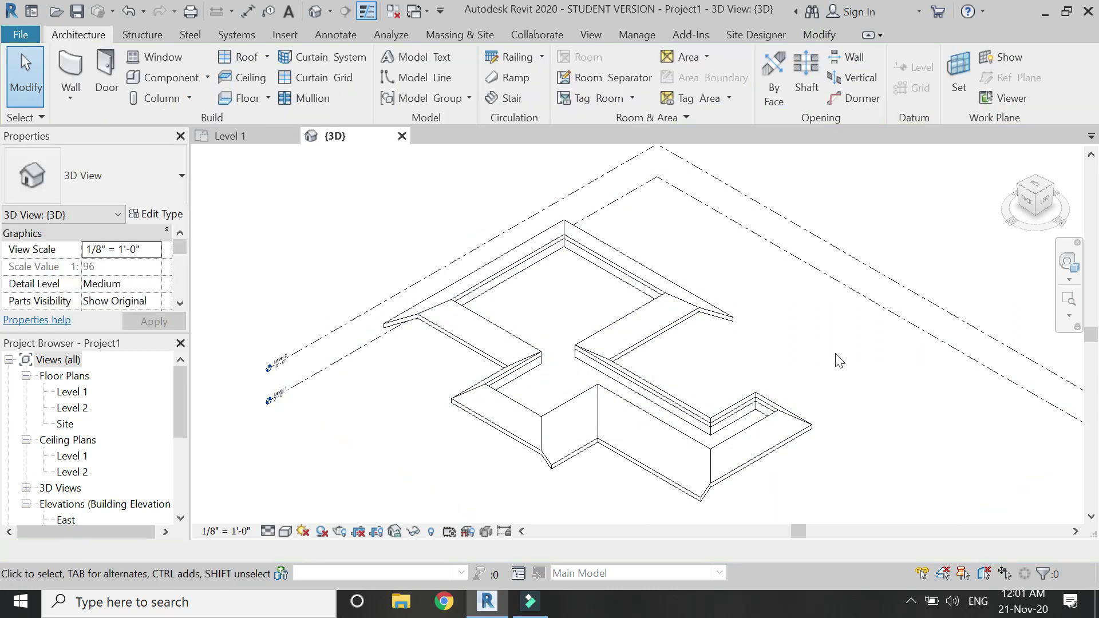
{"action": "scroll", "coordinate": [840, 362], "scroll_direction": "down", "scroll_amount": 1}
{"action": "left_click", "coordinate": [1068, 263]}
{"action": "left_click_drag", "start_coordinate": [716, 253], "coordinate": [525, 312]}
{"action": "left_click_drag", "start_coordinate": [514, 401], "coordinate": [631, 340]}
Step: On the Level 1 plan, place walls up to Level 2 by picking the outer roof edges with a 2' 0" inward offset
{"action": "left_click", "coordinate": [238, 138]}
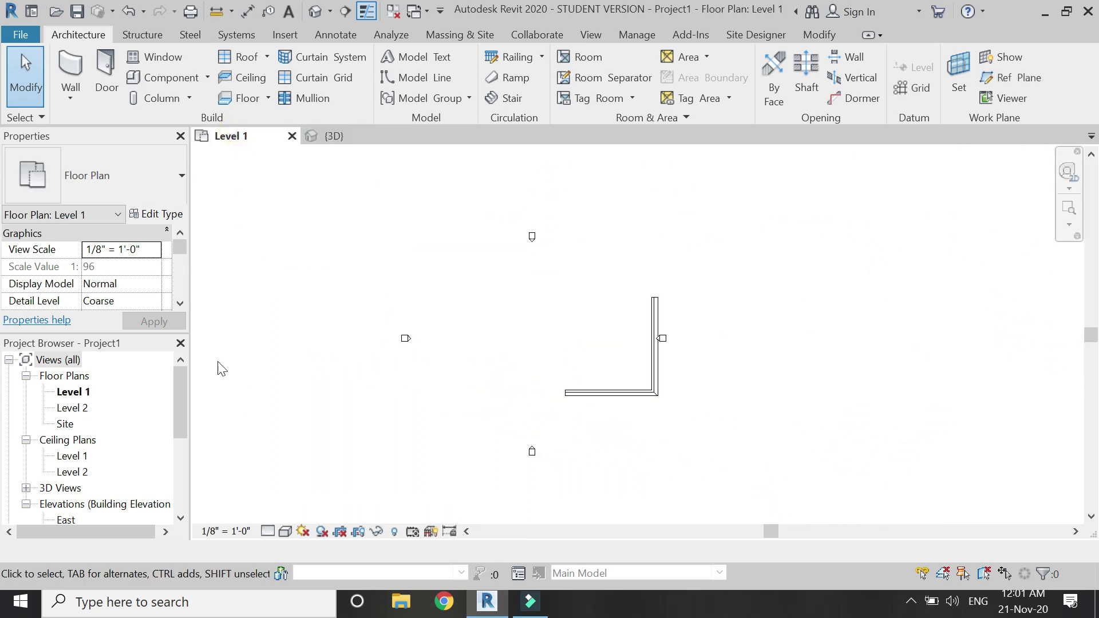
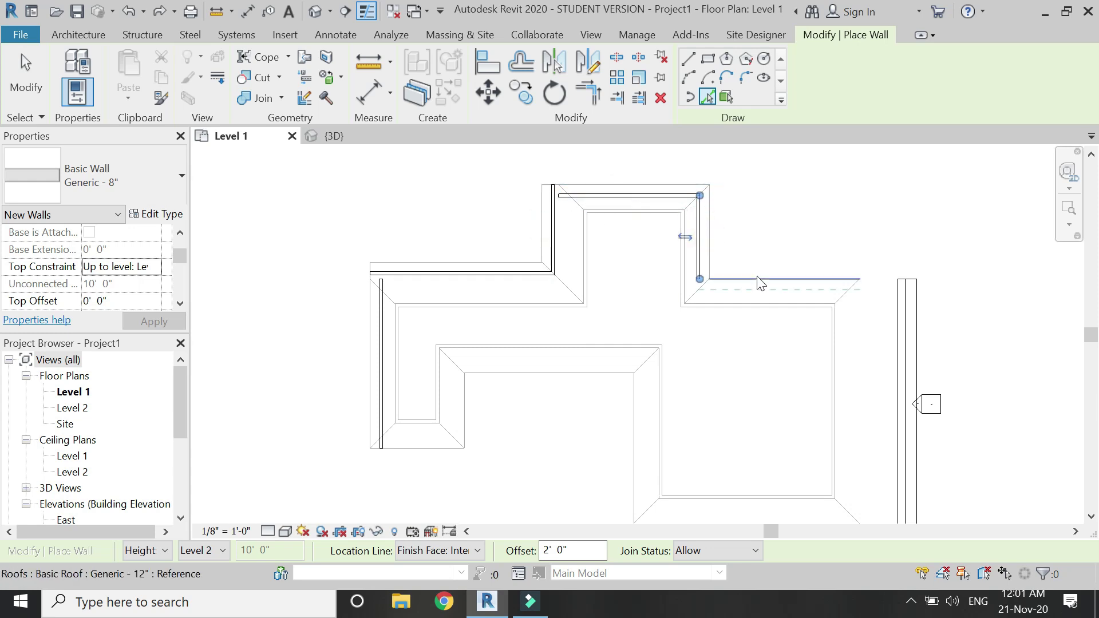
{"action": "left_click", "coordinate": [869, 306]}
{"action": "scroll", "coordinate": [648, 365], "scroll_direction": "down", "scroll_amount": 1}
{"action": "left_click", "coordinate": [611, 316]}
{"action": "left_click", "coordinate": [496, 327]}
{"action": "left_click", "coordinate": [465, 379]}
{"action": "scroll", "coordinate": [890, 433], "scroll_direction": "down", "scroll_amount": 3}
{"action": "middle_click_drag", "start_coordinate": [890, 433], "coordinate": [695, 404]}
{"action": "scroll", "coordinate": [695, 403], "scroll_direction": "up", "scroll_amount": 2}
Step: Draw straight walls along the two open sides of the large section and trim the outer wall corners into a closed outline
{"action": "left_click", "coordinate": [691, 60]}
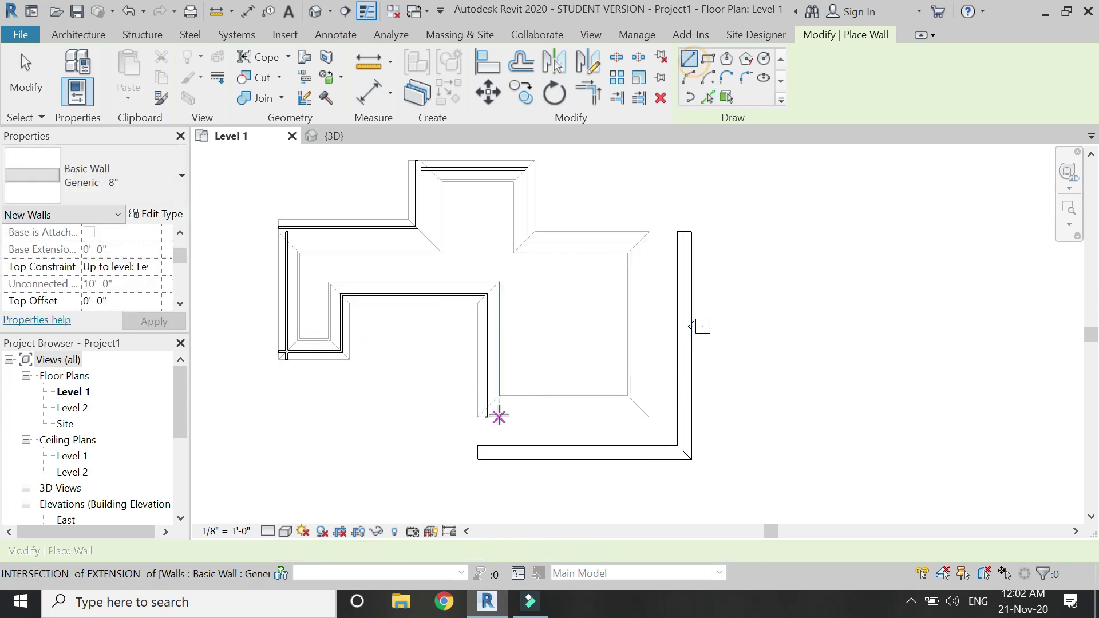
{"action": "left_click", "coordinate": [486, 421]}
{"action": "left_click", "coordinate": [657, 421]}
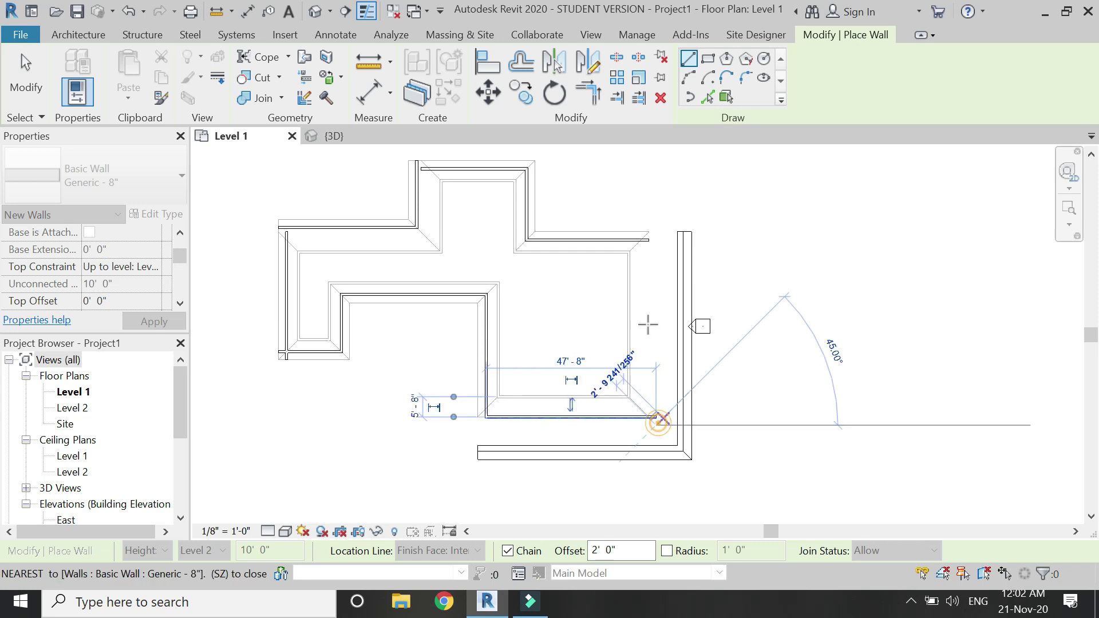
{"action": "left_click", "coordinate": [657, 250]}
{"action": "key", "text": "Escape"}
{"action": "key", "text": "Escape"}
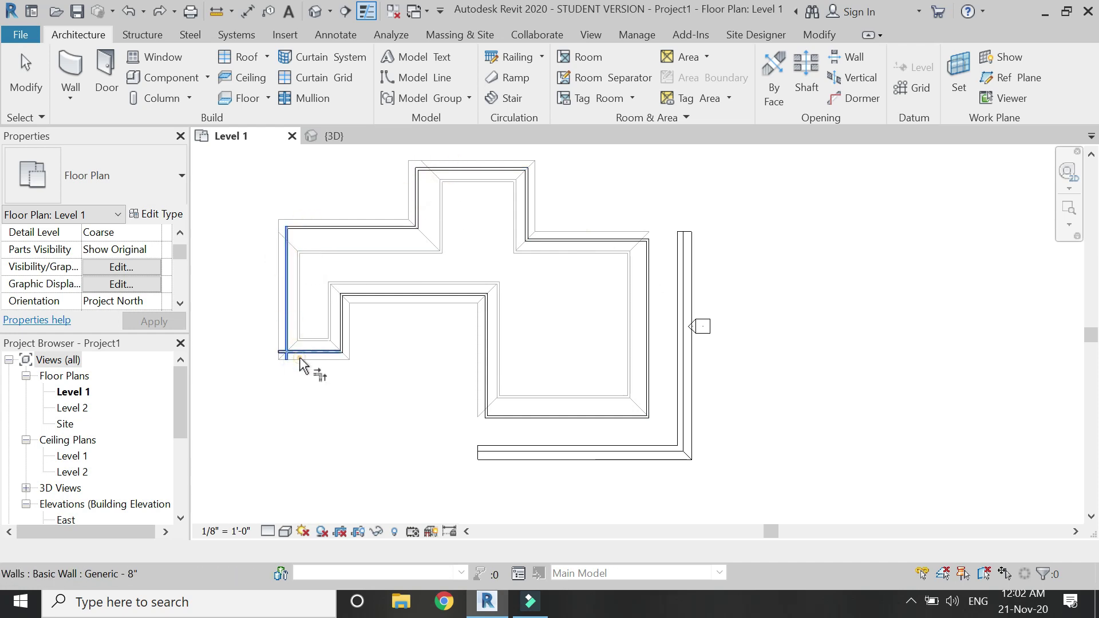
{"action": "key", "text": "Escape"}
{"action": "key", "text": "Escape"}
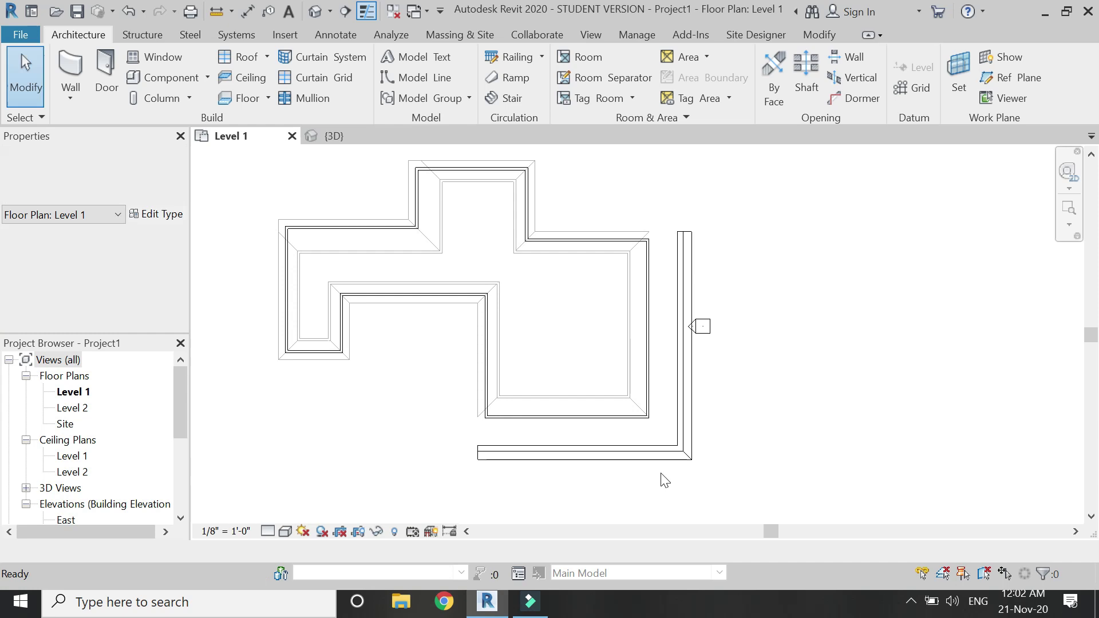
Step: Examine the outer walls and the underside of the roofs in the 3D view
{"action": "left_click", "coordinate": [337, 136]}
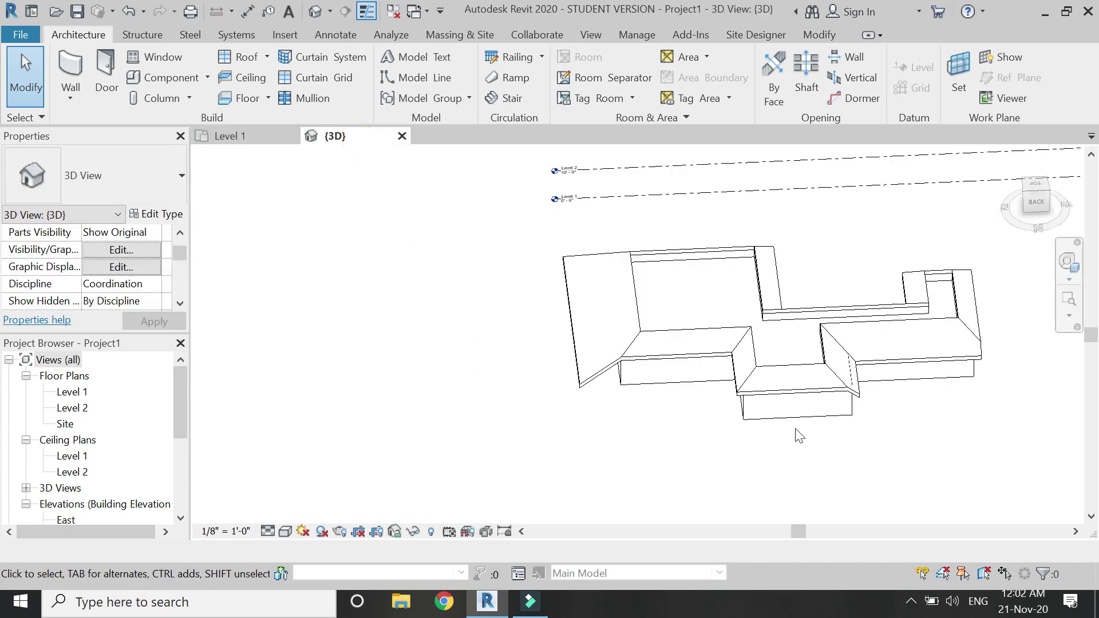
{"action": "scroll", "coordinate": [797, 422], "scroll_direction": "up", "scroll_amount": 2}
{"action": "middle_click_drag", "start_coordinate": [797, 423], "coordinate": [680, 459]}
{"action": "left_click", "coordinate": [1068, 262]}
{"action": "left_click_drag", "start_coordinate": [677, 254], "coordinate": [413, 343]}
{"action": "left_click_drag", "start_coordinate": [444, 435], "coordinate": [542, 366]}
{"action": "key", "text": "Escape"}
{"action": "scroll", "coordinate": [761, 412], "scroll_direction": "up", "scroll_amount": 2}
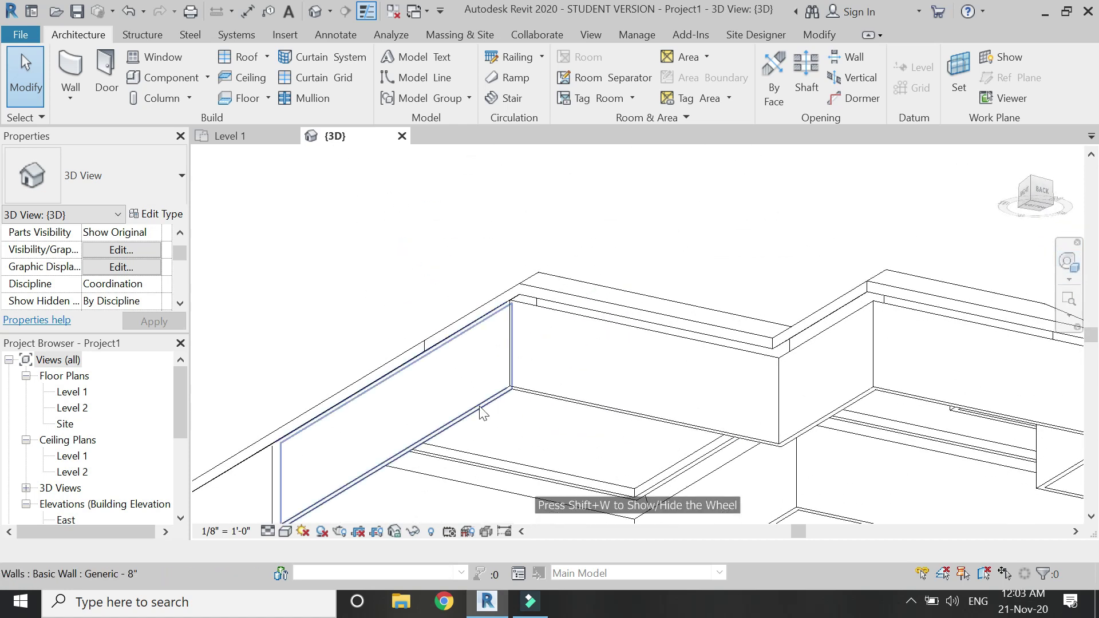
Step: Select the four outer walls from the large section's long side to the projecting wing's front and attach their tops to the roof
{"action": "left_click", "coordinate": [513, 395]}
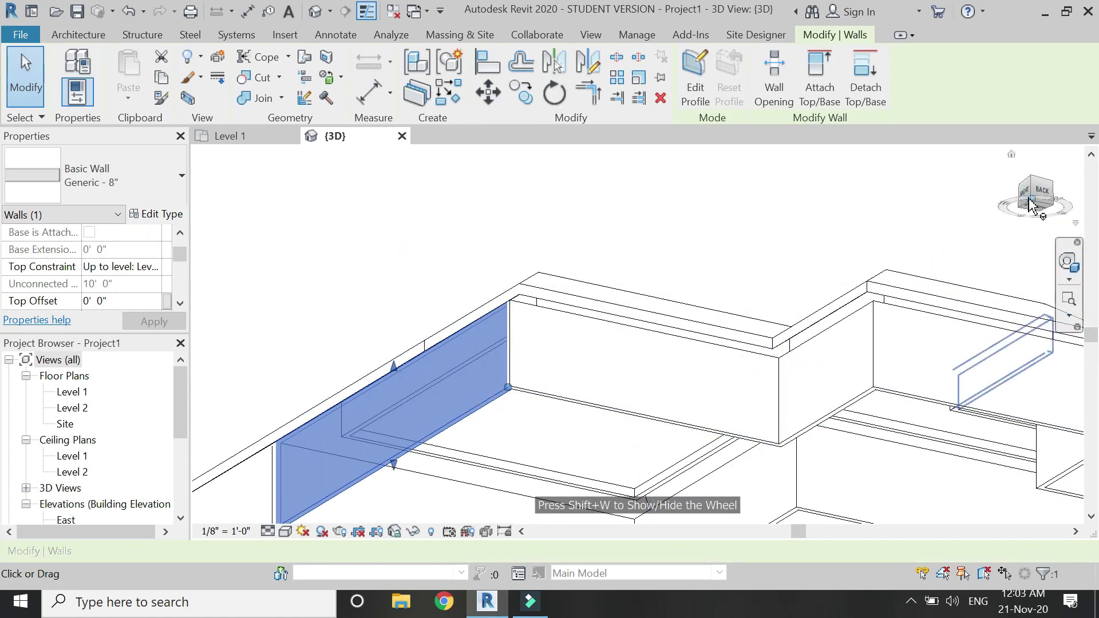
{"action": "left_click", "coordinate": [1031, 201]}
{"action": "left_click", "coordinate": [687, 351]}
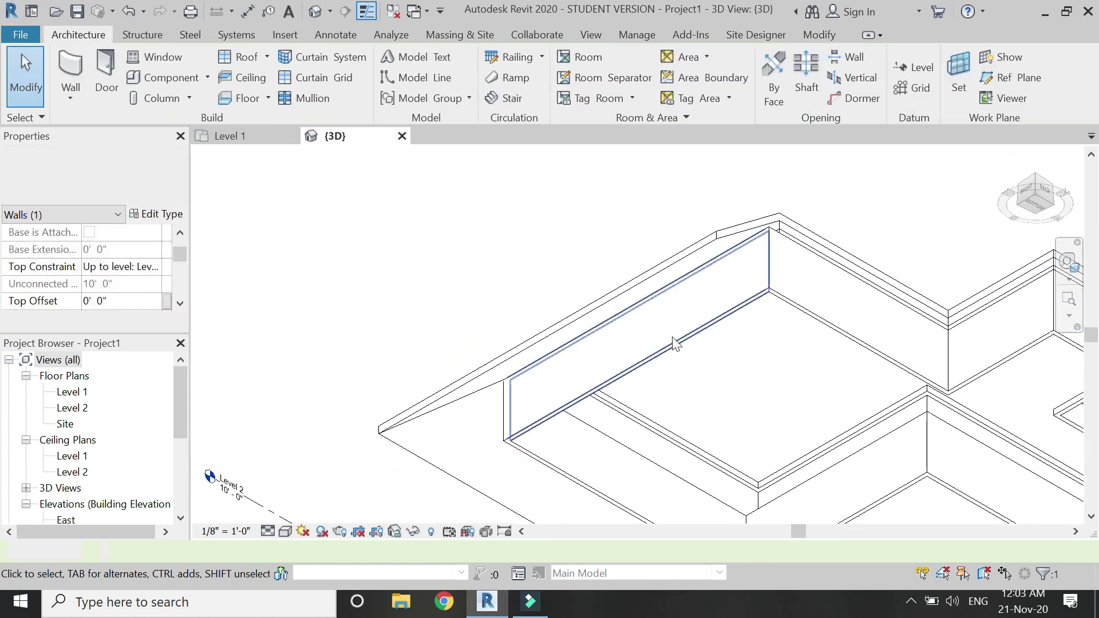
{"action": "scroll", "coordinate": [564, 337], "scroll_direction": "down", "scroll_amount": 2}
{"action": "scroll", "coordinate": [852, 375], "scroll_direction": "up", "scroll_amount": 3}
{"action": "left_click", "coordinate": [451, 289]}
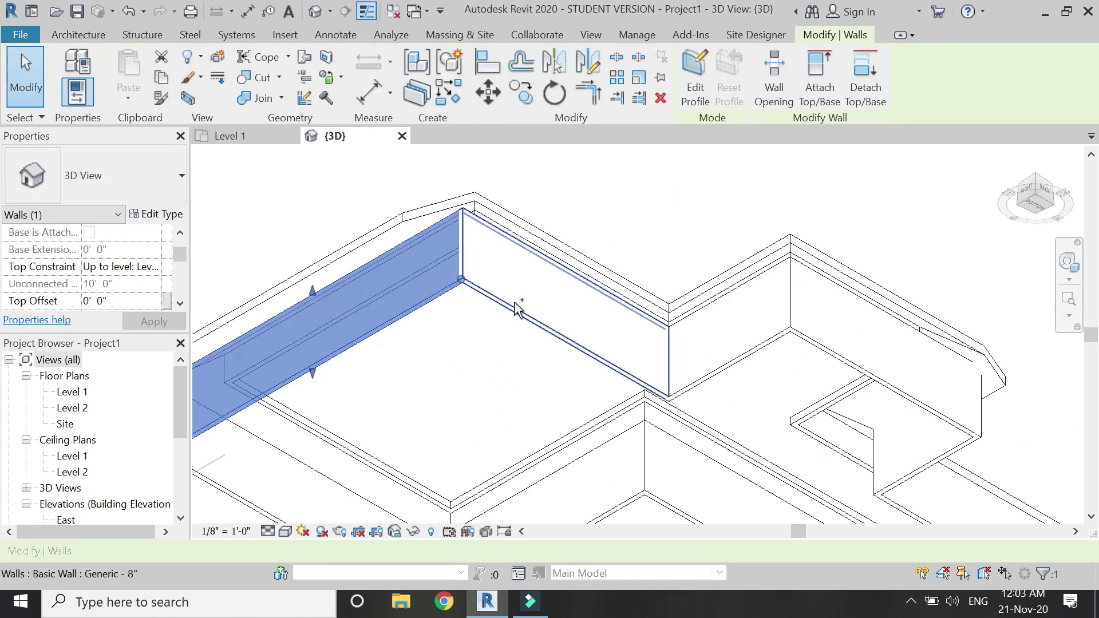
{"action": "left_click", "coordinate": [724, 362], "text": "ctrl"}
{"action": "left_click", "coordinate": [816, 343], "text": "ctrl"}
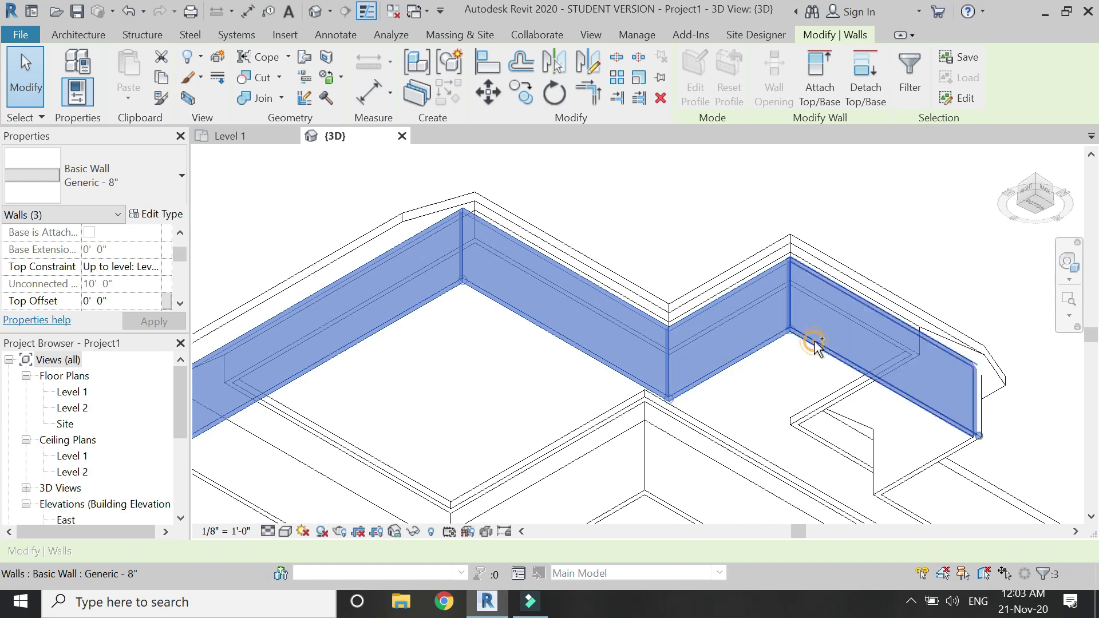
{"action": "left_click", "coordinate": [813, 108]}
{"action": "left_click", "coordinate": [722, 279]}
{"action": "scroll", "coordinate": [417, 286], "scroll_direction": "down", "scroll_amount": 3}
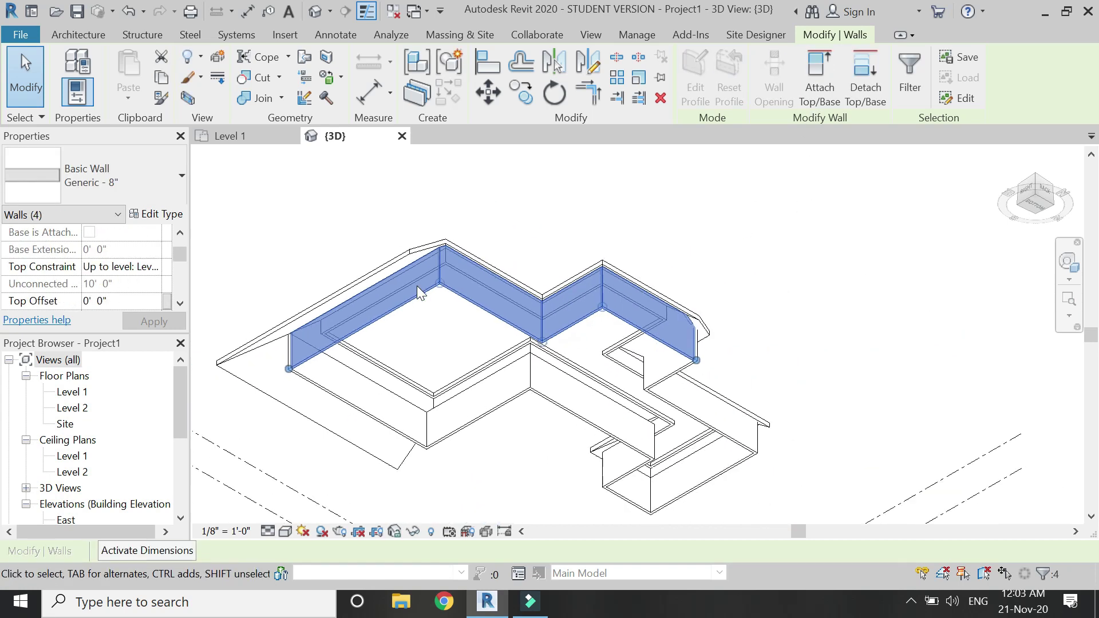
{"action": "left_click", "coordinate": [989, 284]}
Step: Select the four outer walls from the projecting wing's front to the narrow wing's end and attach their tops to the roof
{"action": "left_click", "coordinate": [1053, 207]}
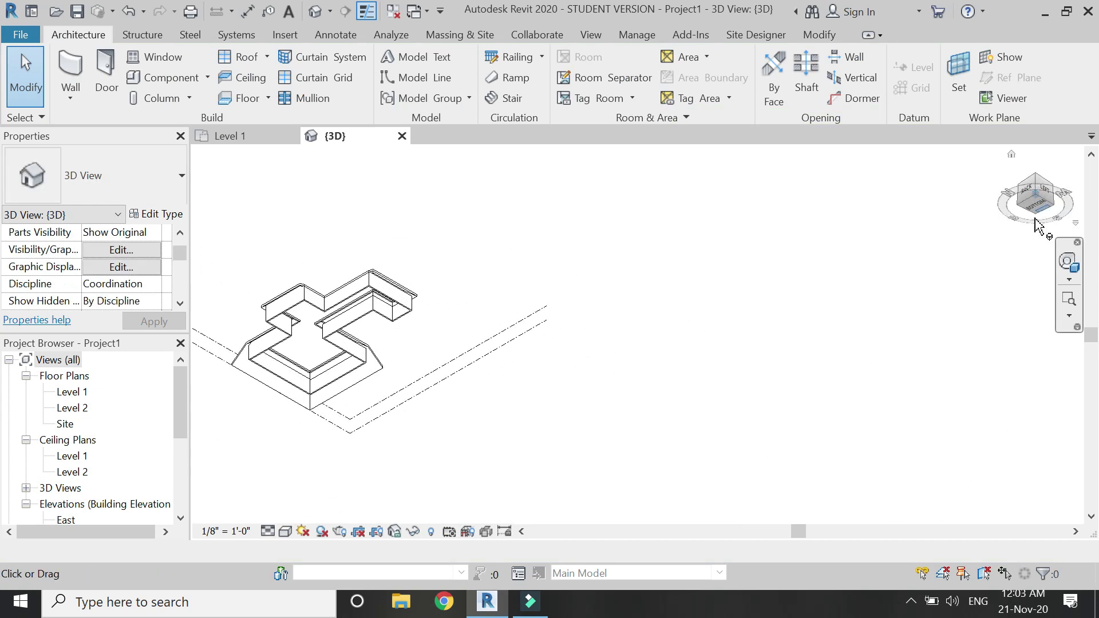
{"action": "scroll", "coordinate": [537, 349], "scroll_direction": "up", "scroll_amount": 6}
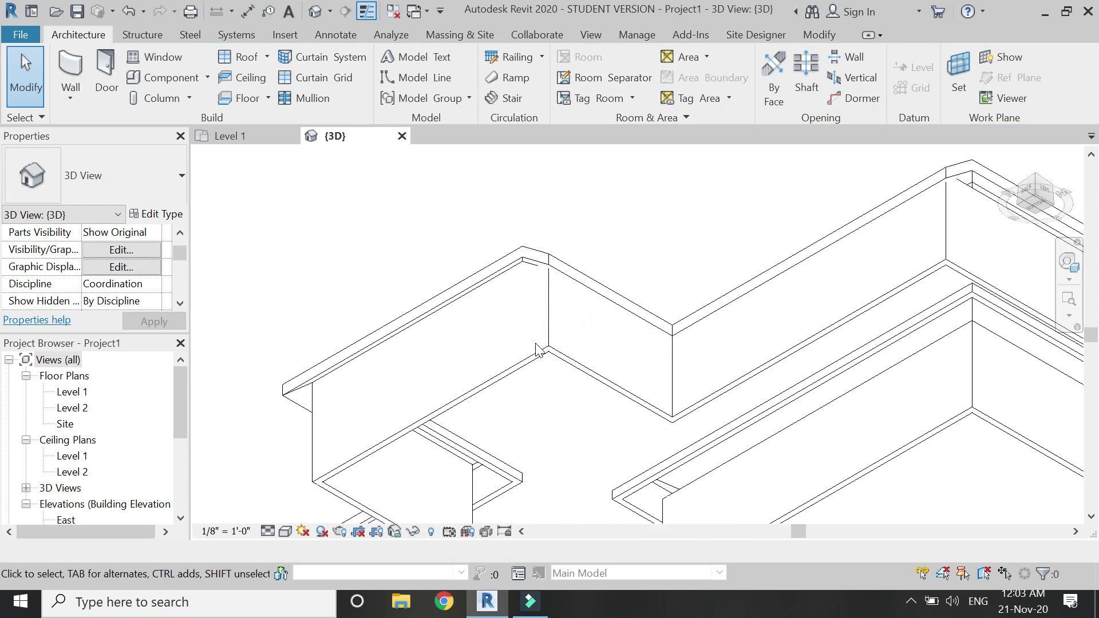
{"action": "left_click", "coordinate": [533, 351]}
{"action": "left_click", "coordinate": [584, 368], "text": "ctrl"}
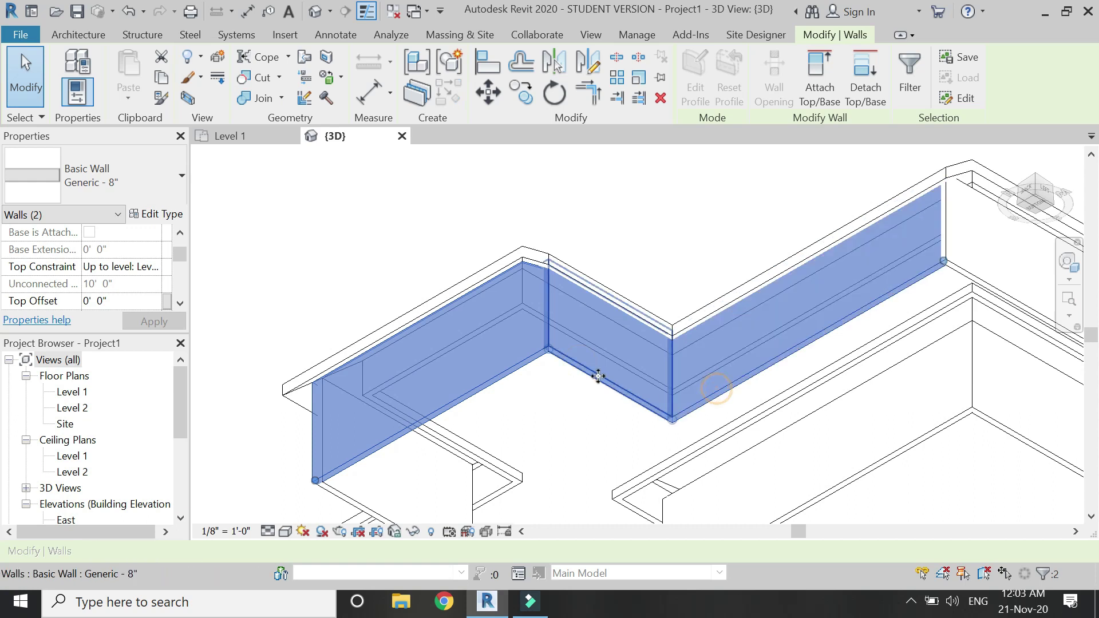
{"action": "scroll", "coordinate": [596, 373], "scroll_direction": "down", "scroll_amount": 2}
{"action": "scroll", "coordinate": [848, 316], "scroll_direction": "up", "scroll_amount": 2}
{"action": "left_click", "coordinate": [844, 345], "text": "ctrl"}
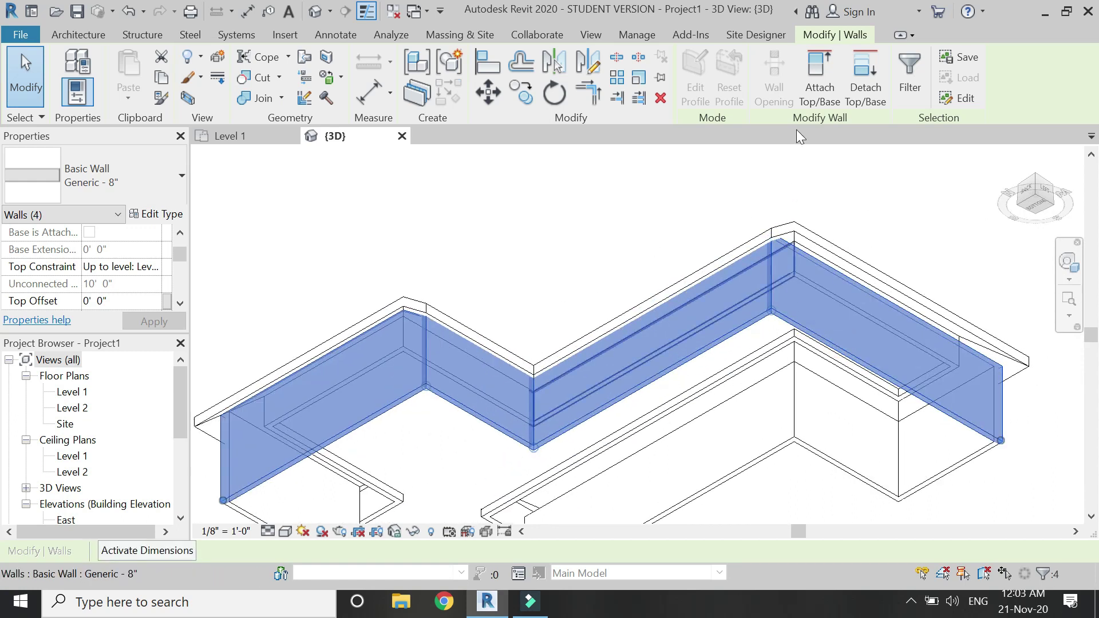
{"action": "left_click", "coordinate": [814, 89]}
{"action": "left_click", "coordinate": [461, 329]}
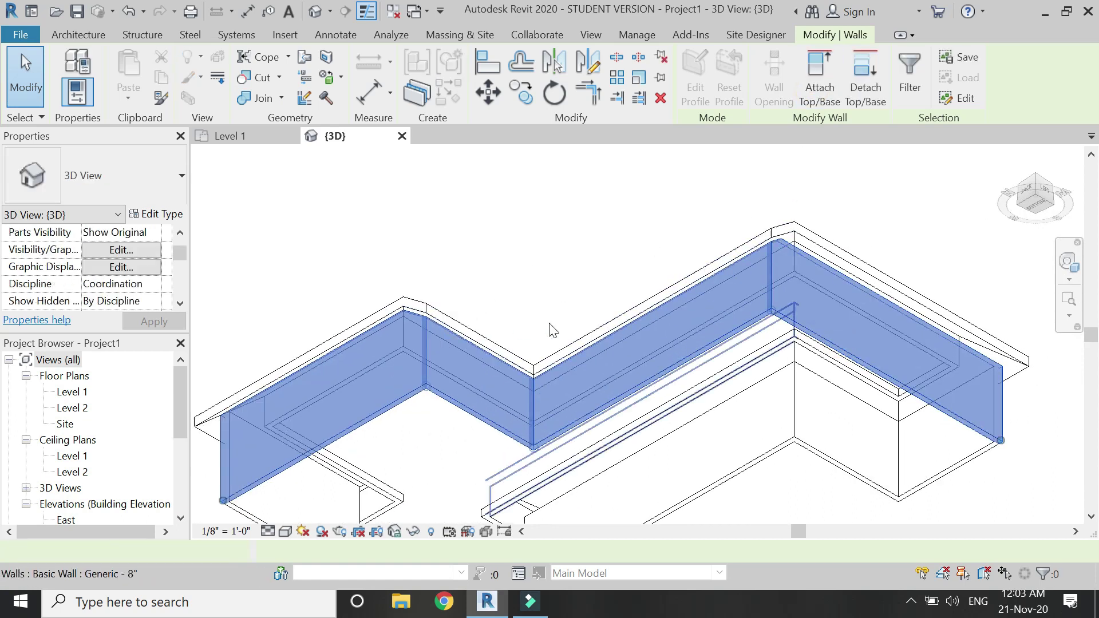
{"action": "scroll", "coordinate": [765, 287], "scroll_direction": "up", "scroll_amount": 2}
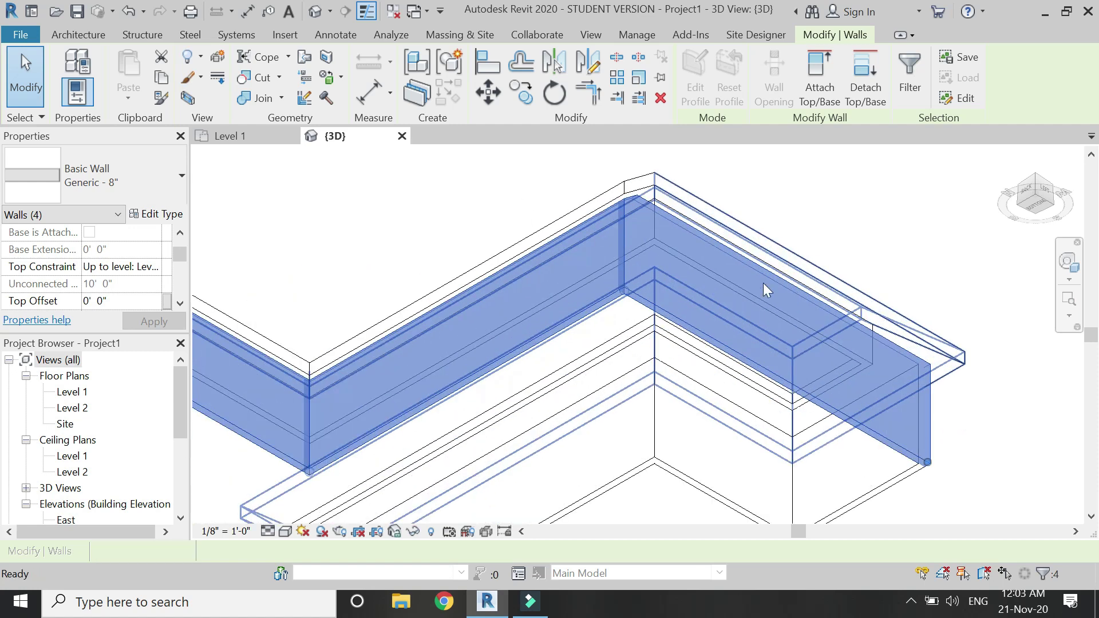
{"action": "key", "text": "Escape"}
Step: Attach the top of the narrow wing's outer end wall to the roof directly above it
{"action": "left_click", "coordinate": [741, 258]}
{"action": "left_click", "coordinate": [819, 103]}
{"action": "left_click", "coordinate": [728, 227]}
{"action": "left_click", "coordinate": [810, 217]}
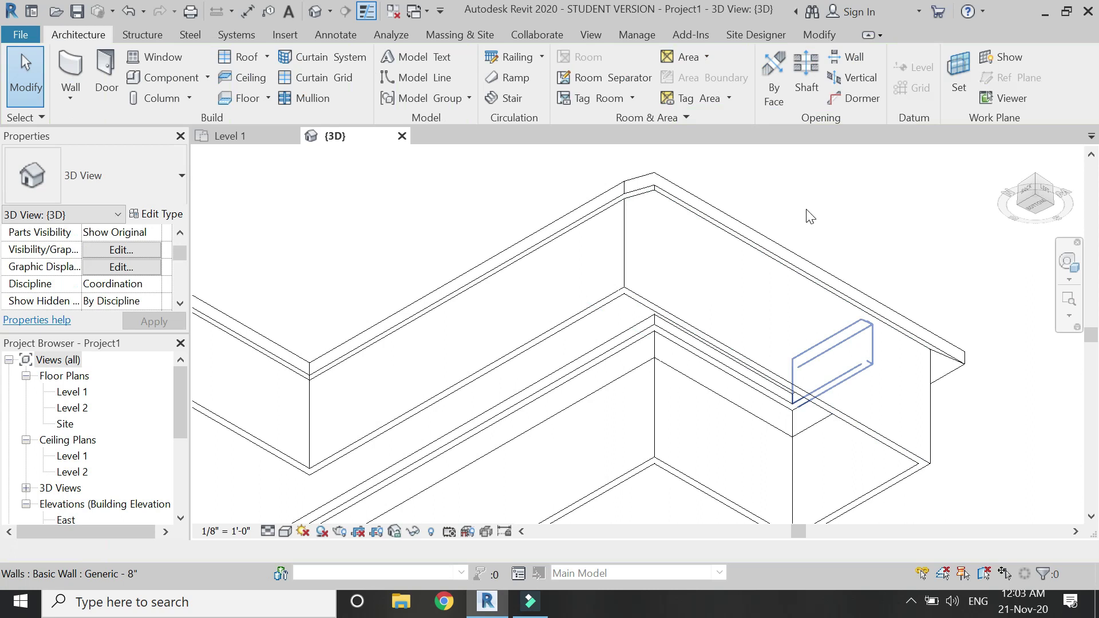
{"action": "scroll", "coordinate": [810, 217], "scroll_direction": "down", "scroll_amount": 2}
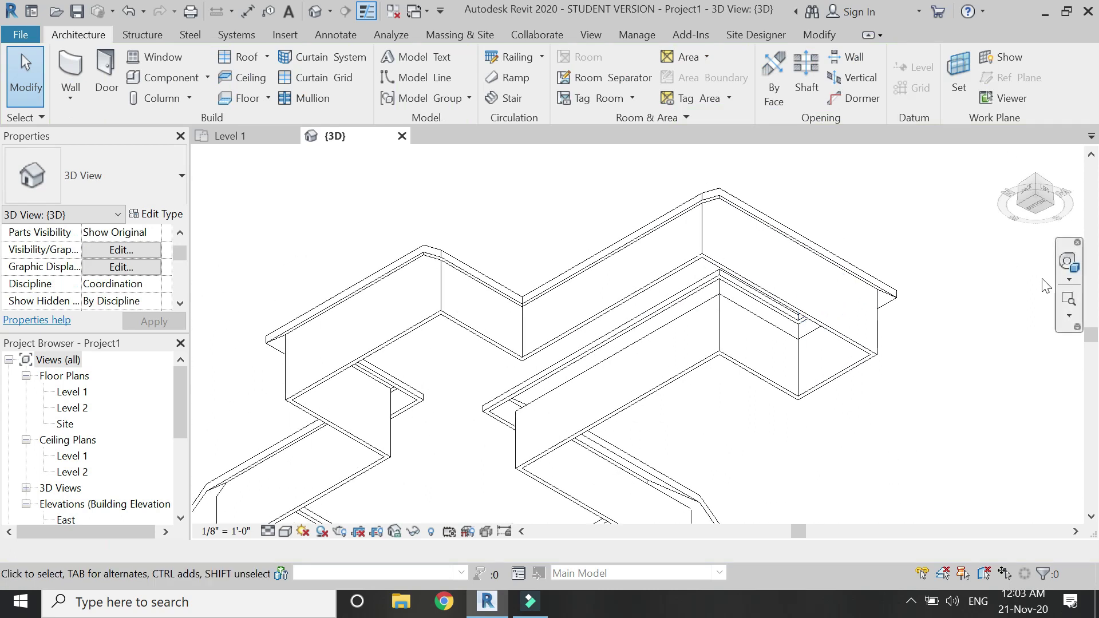
Step: Select the four connected outer walls on the unattached side of the building and attach their tops to the roof
{"action": "left_click", "coordinate": [1056, 212]}
{"action": "scroll", "coordinate": [676, 359], "scroll_direction": "up", "scroll_amount": 5}
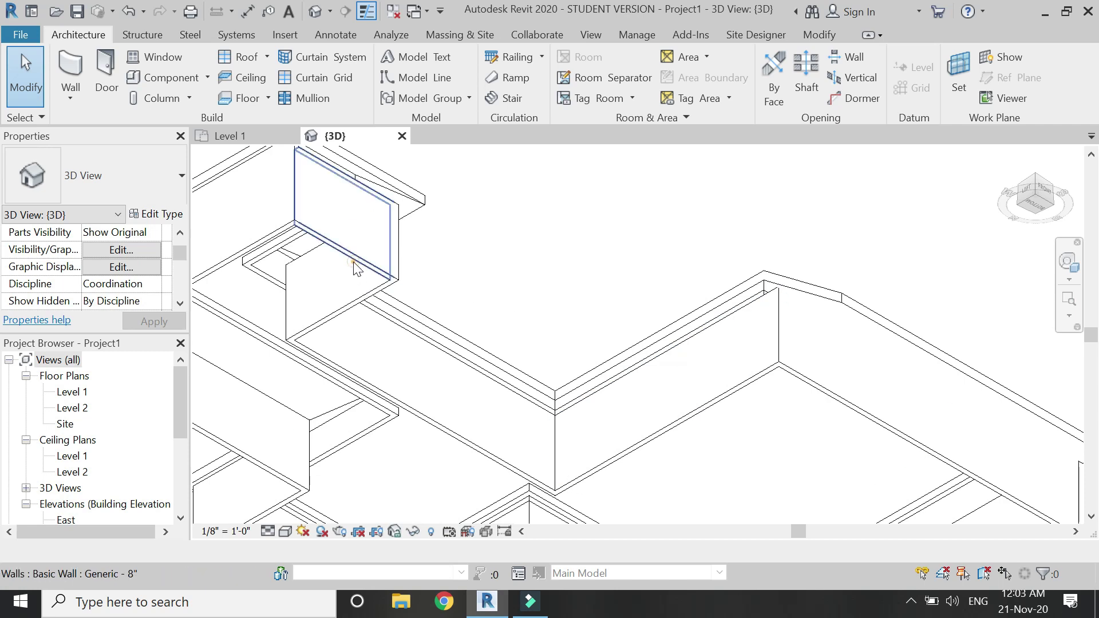
{"action": "left_click", "coordinate": [356, 267]}
{"action": "left_click", "coordinate": [345, 310], "text": "ctrl"}
{"action": "left_click", "coordinate": [395, 393], "text": "ctrl"}
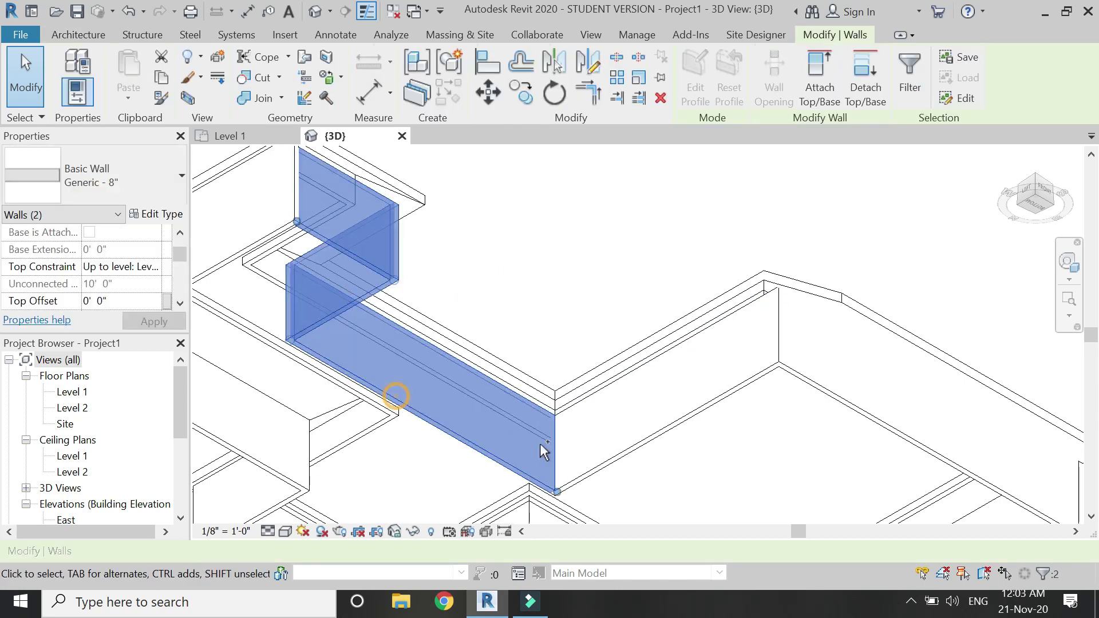
{"action": "left_click", "coordinate": [651, 451], "text": "ctrl"}
{"action": "left_click", "coordinate": [824, 74]}
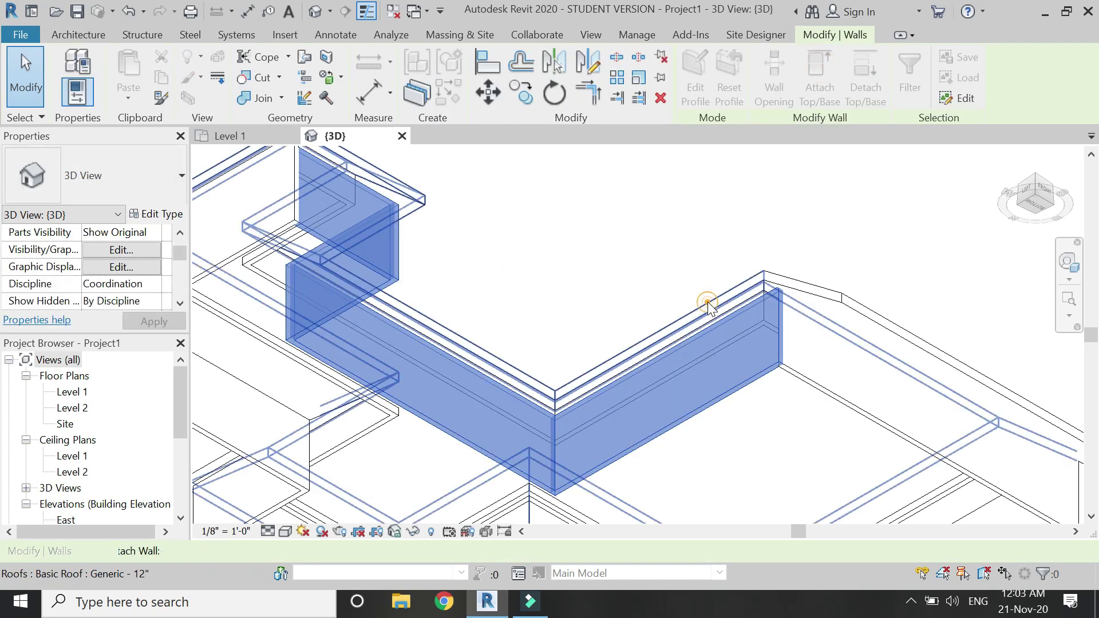
{"action": "left_click", "coordinate": [709, 306]}
{"action": "left_click", "coordinate": [736, 219]}
{"action": "scroll", "coordinate": [782, 192], "scroll_direction": "down", "scroll_amount": 3}
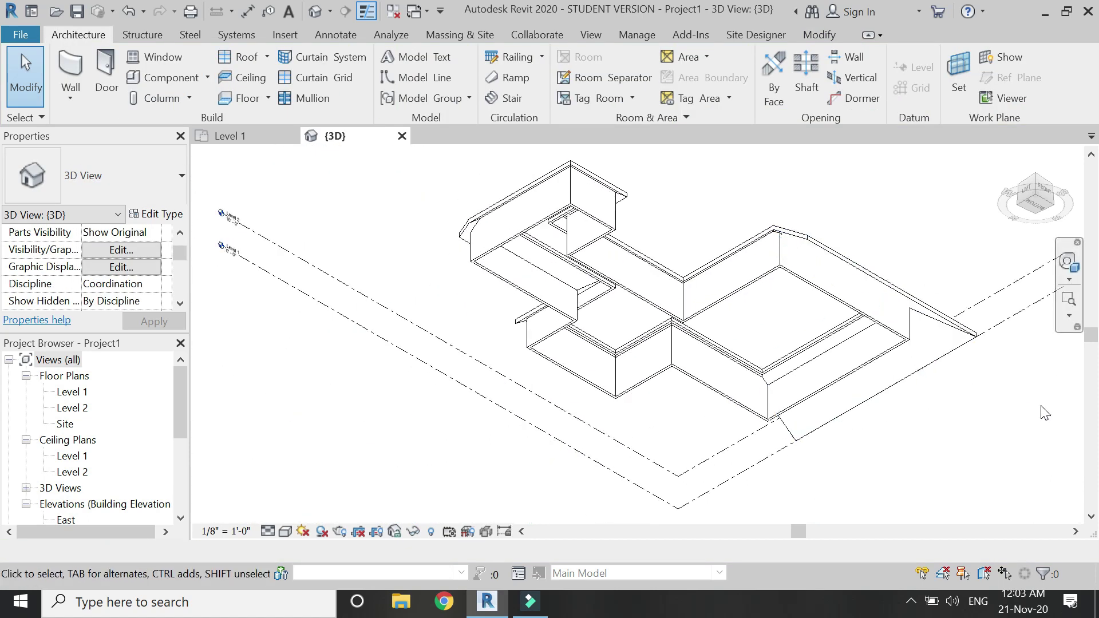
Step: Open the lower L-shaped roof's footprint for editing in the top view
{"action": "left_click", "coordinate": [1068, 262]}
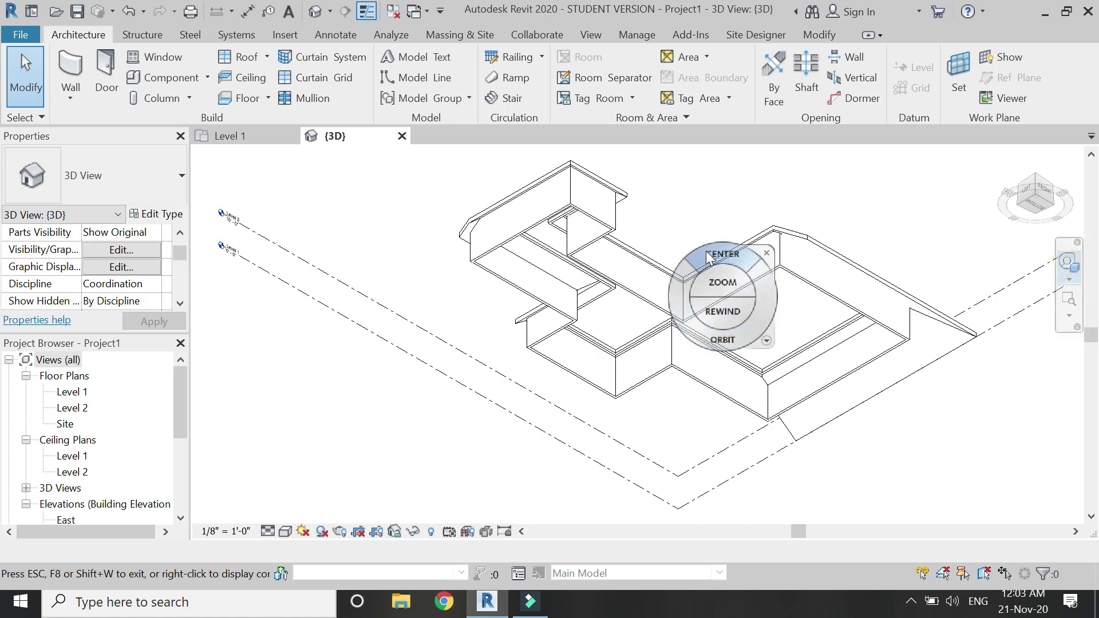
{"action": "left_click_drag", "start_coordinate": [706, 252], "coordinate": [623, 248]}
{"action": "left_click_drag", "start_coordinate": [636, 339], "coordinate": [920, 392]}
{"action": "key", "text": "Escape"}
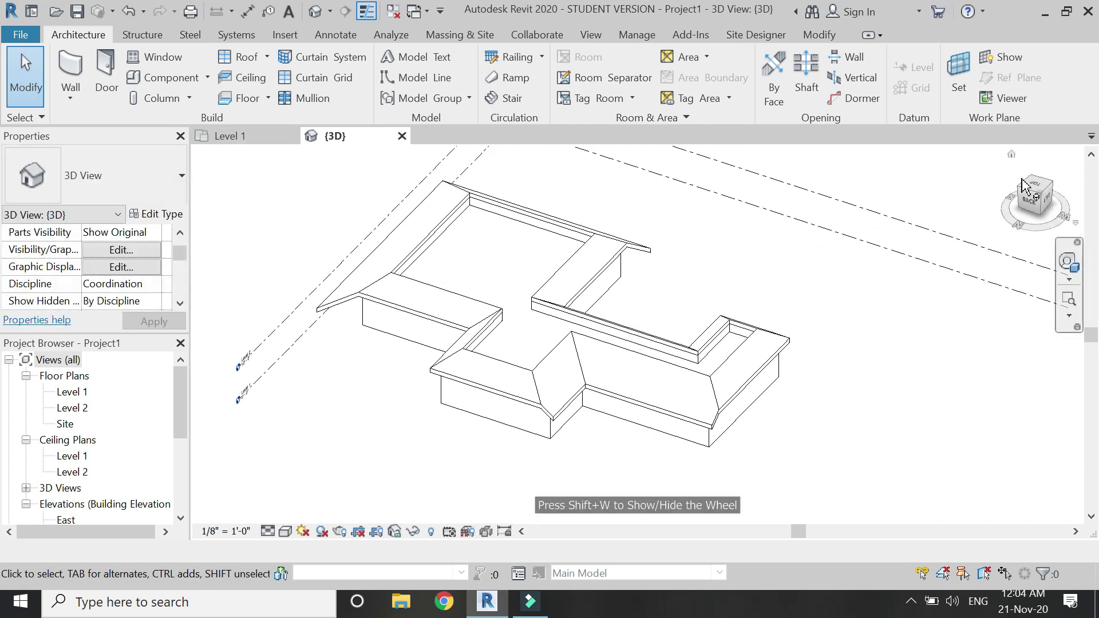
{"action": "left_click", "coordinate": [1035, 186]}
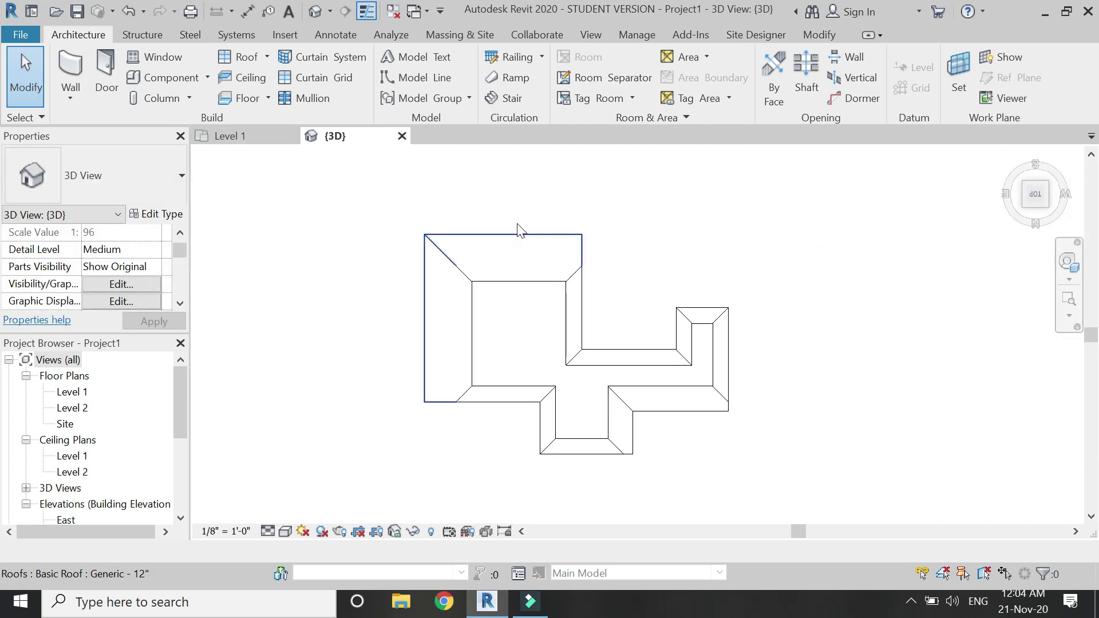
{"action": "left_click", "coordinate": [517, 236]}
{"action": "double_click", "coordinate": [505, 233]}
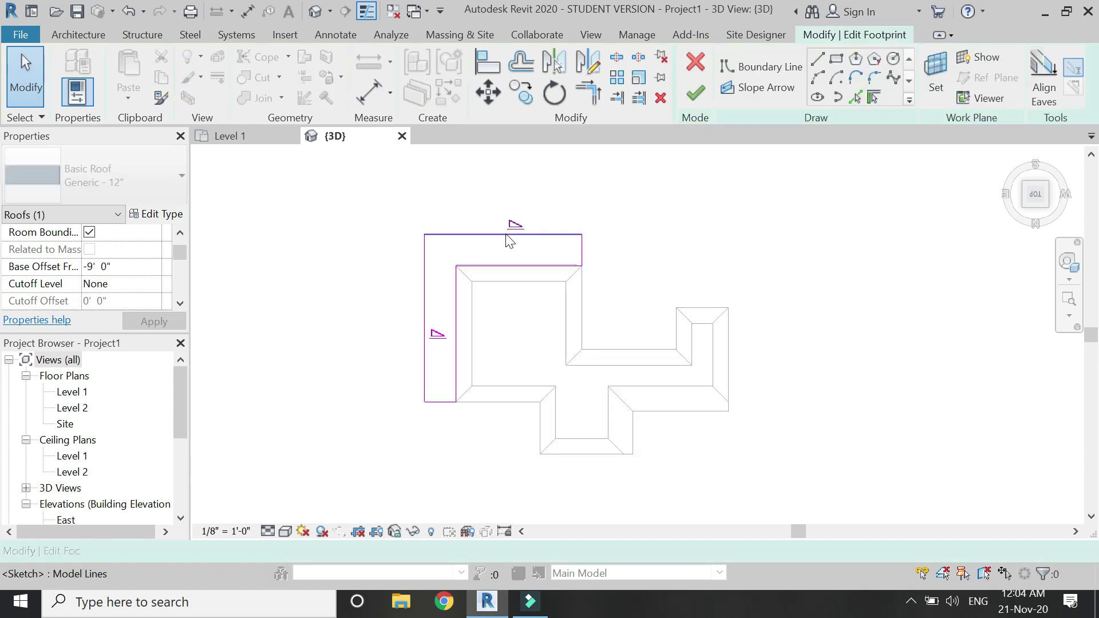
Step: Sketch a three-sided rectangular projection about 21'-6" wide and 9'-0" deep outward from the L-shaped roof's shorter outer edge
{"action": "scroll", "coordinate": [551, 192], "scroll_direction": "up", "scroll_amount": 3}
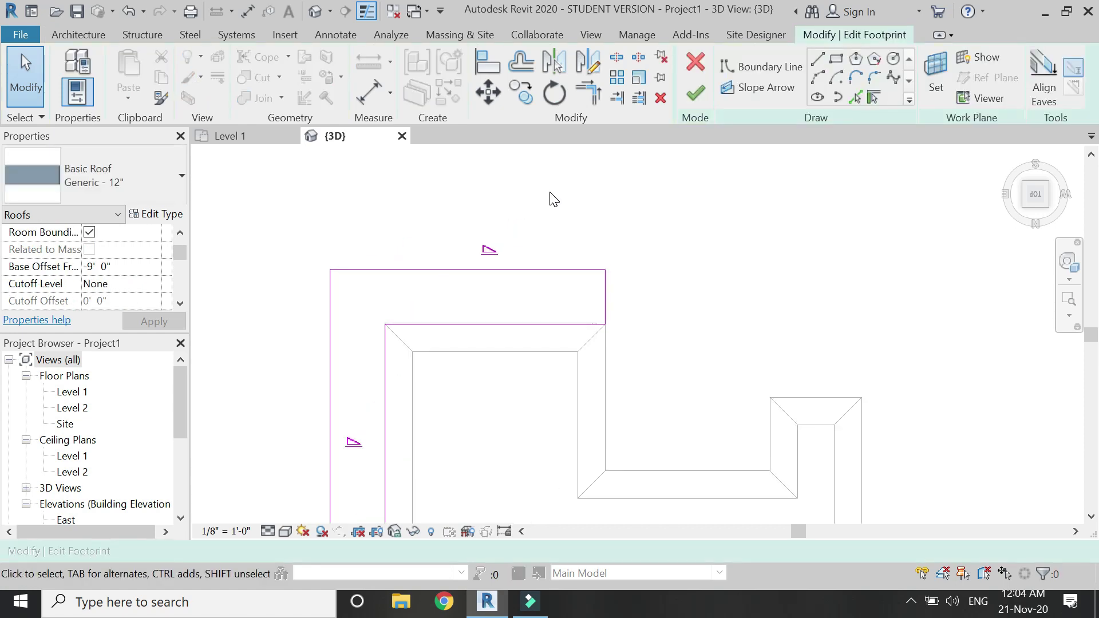
{"action": "left_click", "coordinate": [817, 59]}
{"action": "scroll", "coordinate": [496, 292], "scroll_direction": "down", "scroll_amount": 1}
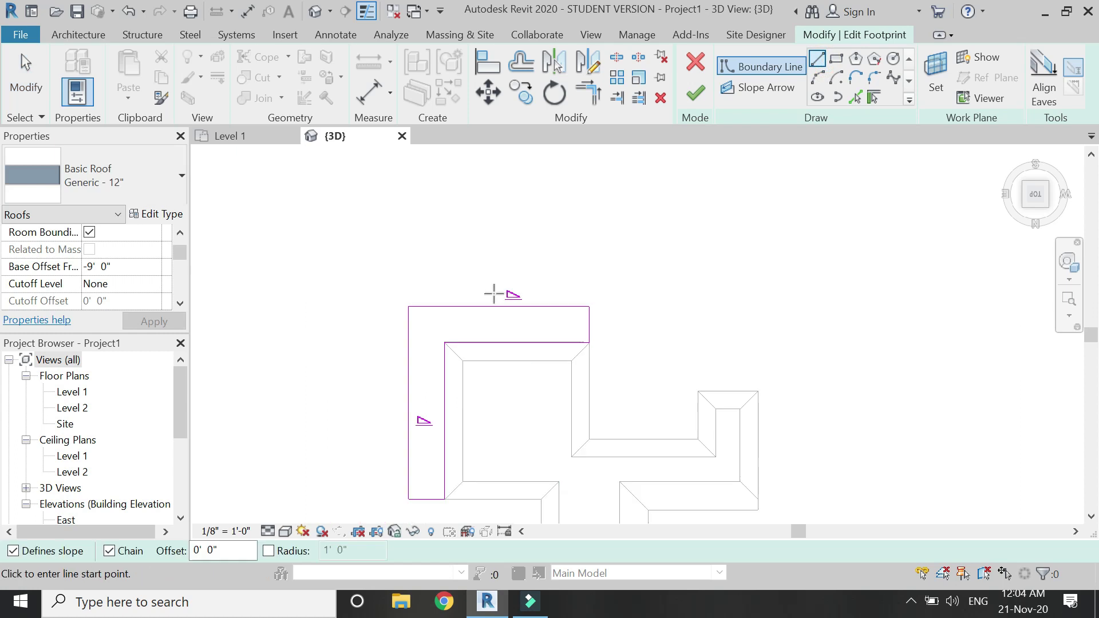
{"action": "left_click", "coordinate": [477, 311]}
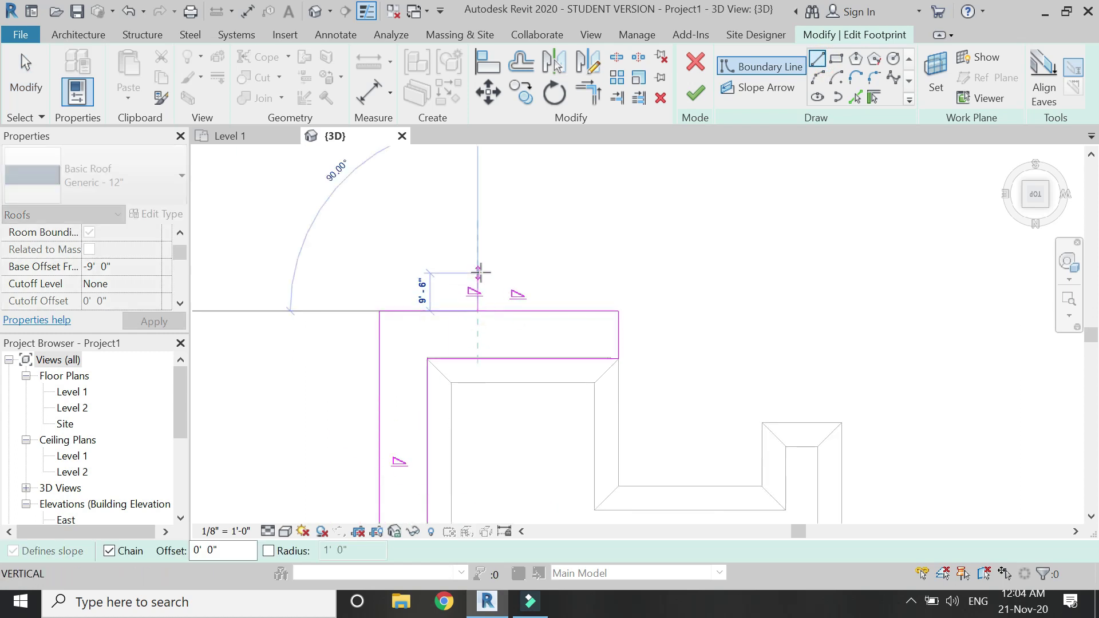
{"action": "left_click", "coordinate": [478, 275]}
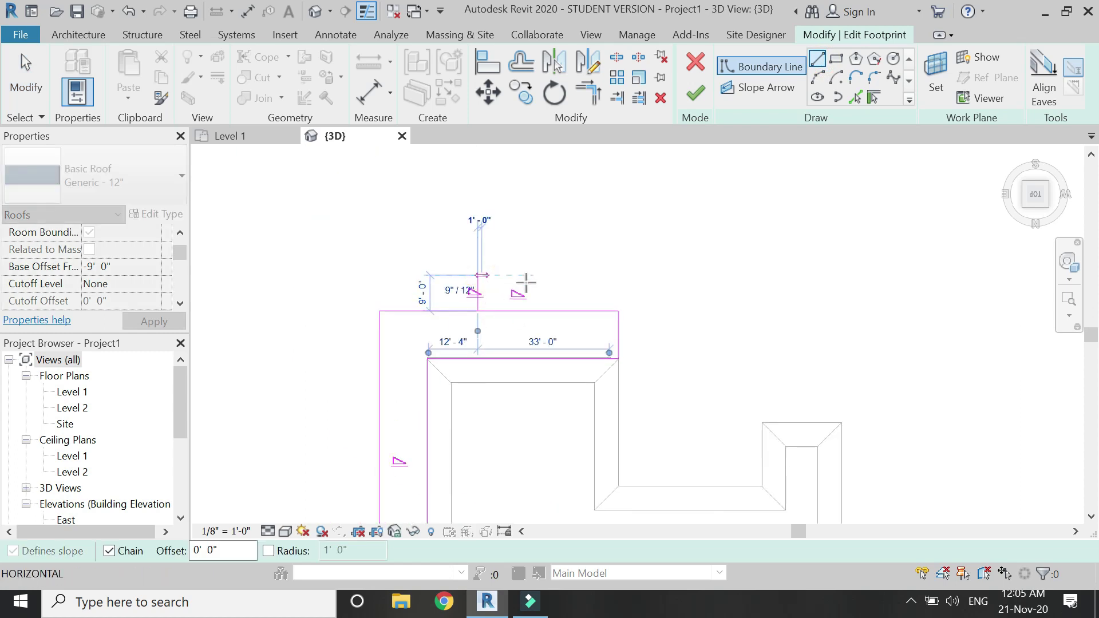
{"action": "left_click", "coordinate": [564, 279]}
{"action": "left_click", "coordinate": [563, 311]}
{"action": "key", "text": "Escape"}
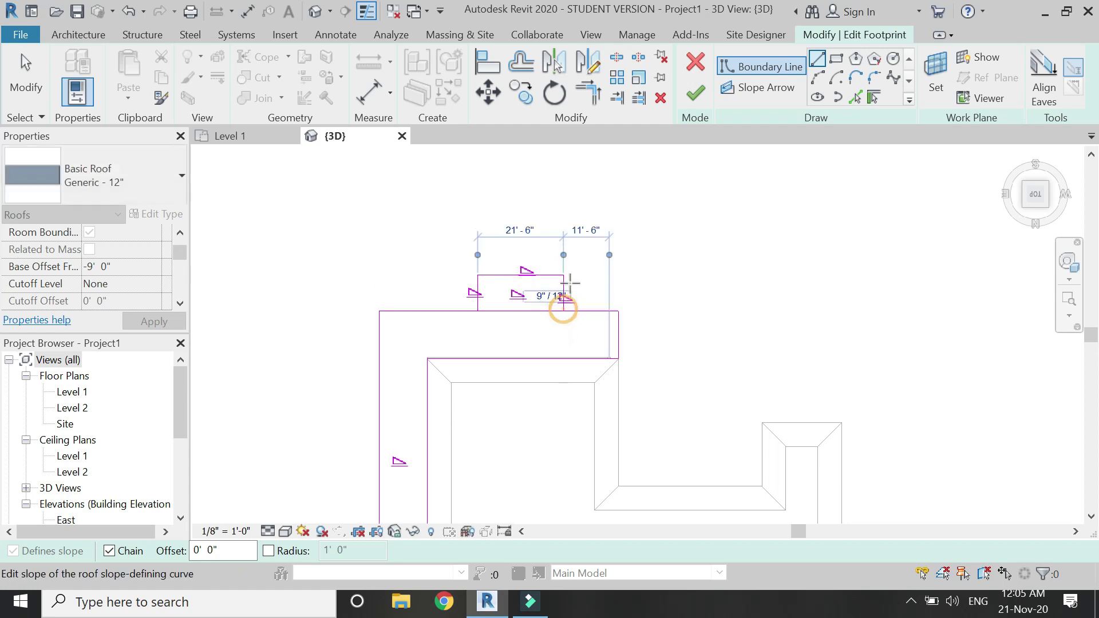
{"action": "key", "text": "Escape"}
Step: Change the slope of the projection's two side edges and turn off Defines Slope for its outer edge
{"action": "scroll", "coordinate": [571, 285], "scroll_direction": "up", "scroll_amount": 2}
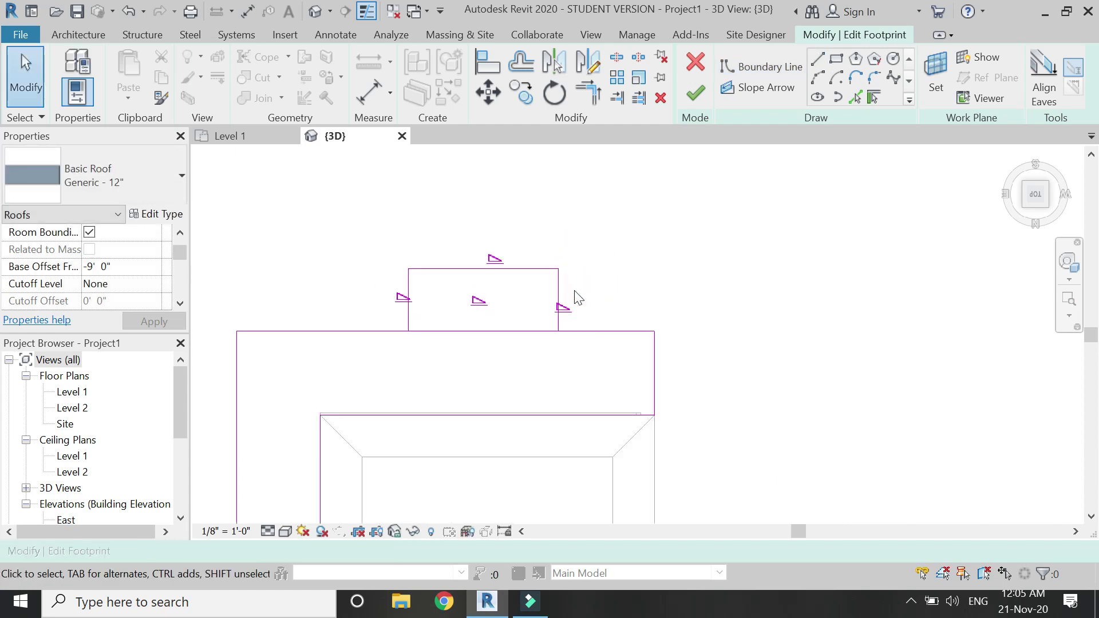
{"action": "left_click", "coordinate": [409, 282], "text": "ctrl"}
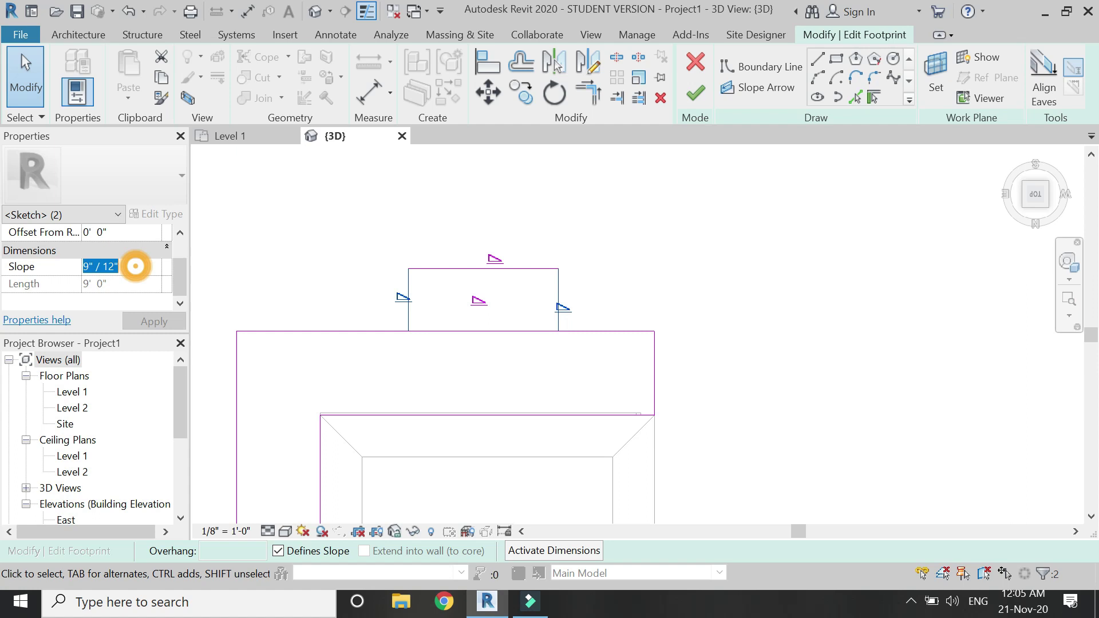
{"action": "left_click", "coordinate": [450, 271]}
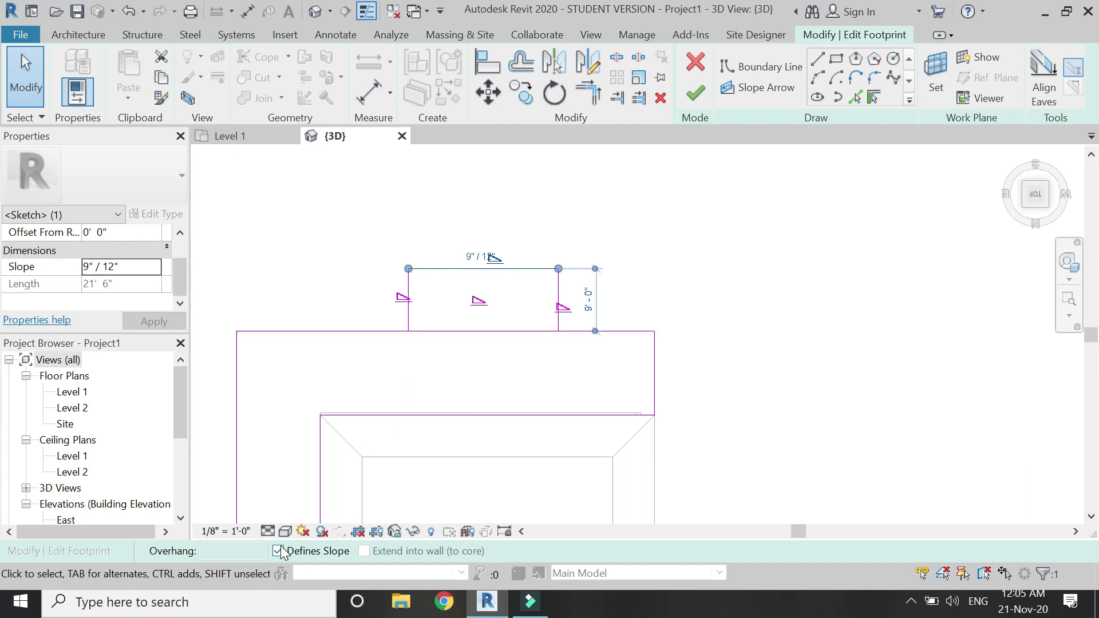
{"action": "left_click", "coordinate": [325, 261]}
Step: Split the roof edge across the projection, trim both pieces to the projection's sides, and finish the footprint
{"action": "left_click", "coordinate": [617, 58]}
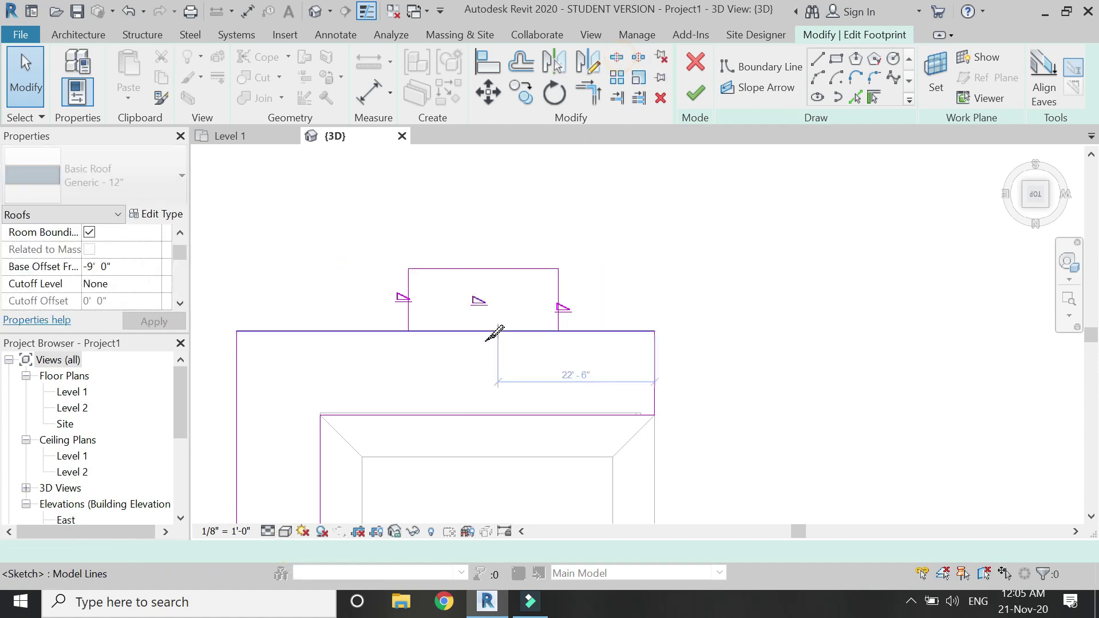
{"action": "left_click", "coordinate": [474, 332]}
{"action": "left_click", "coordinate": [474, 331]}
{"action": "key", "text": "t"}
{"action": "key", "text": "r"}
{"action": "left_click", "coordinate": [396, 332]}
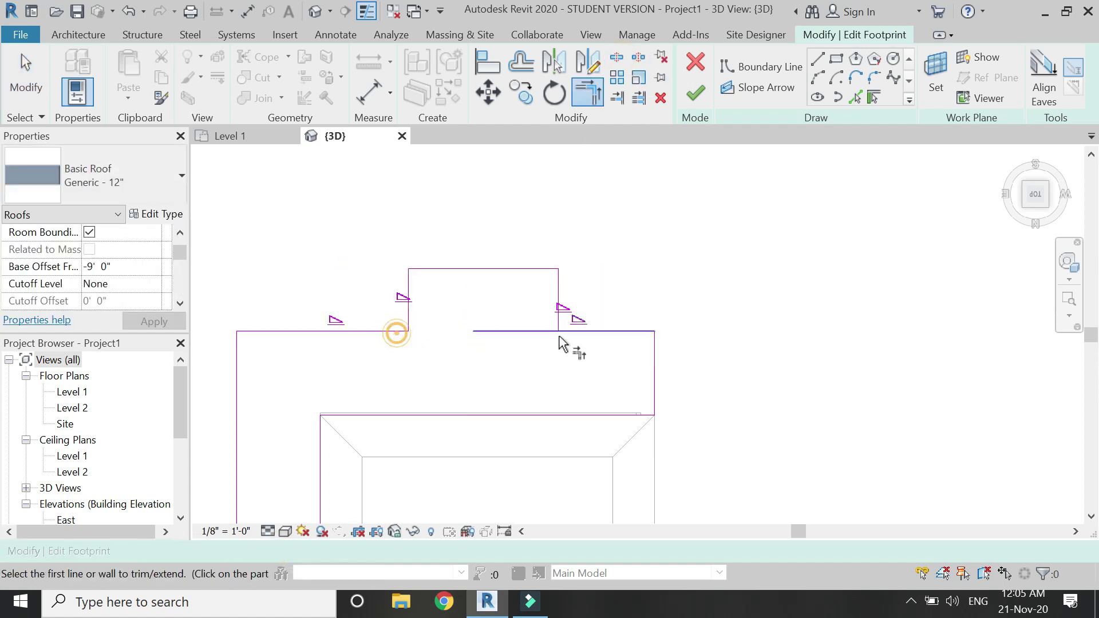
{"action": "scroll", "coordinate": [482, 226], "scroll_direction": "down", "scroll_amount": 4}
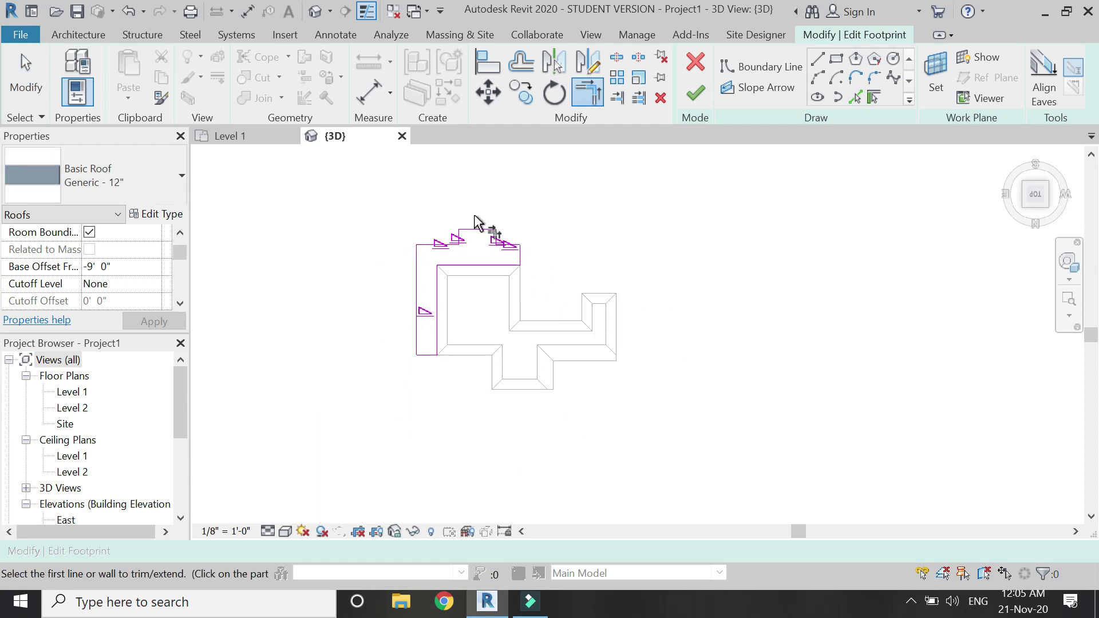
{"action": "left_click", "coordinate": [687, 104]}
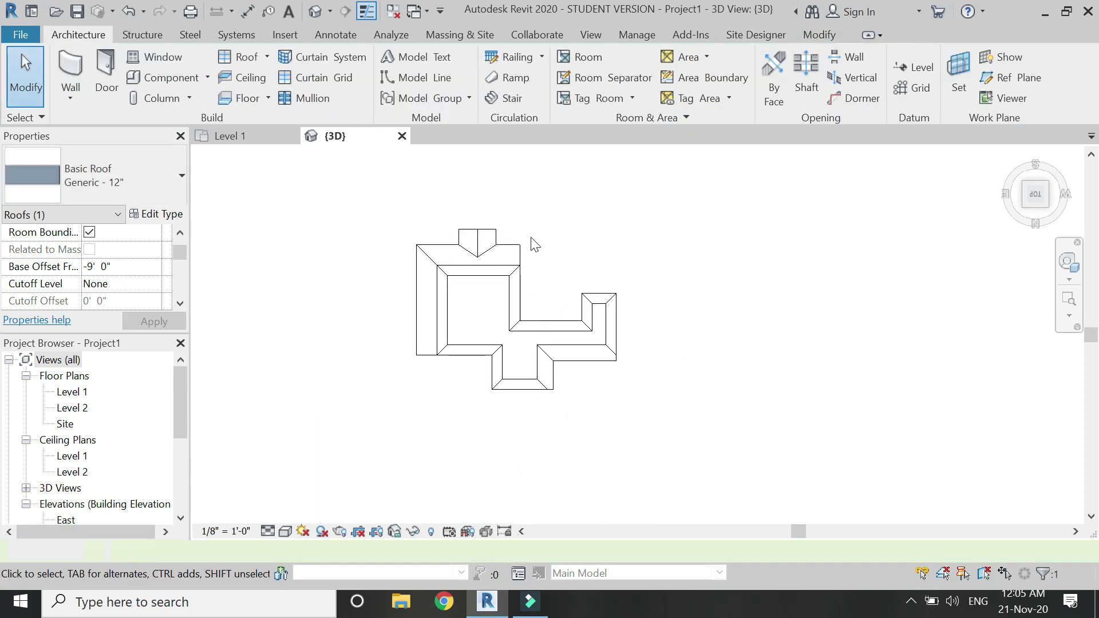
Step: Move the L-shaped roof up in the front view so its top corner meets the upper roof's eave corner
{"action": "left_click", "coordinate": [1068, 258]}
{"action": "left_click_drag", "start_coordinate": [545, 214], "coordinate": [383, 247]}
{"action": "left_click_drag", "start_coordinate": [404, 335], "coordinate": [802, 257]}
{"action": "key", "text": "Escape"}
{"action": "scroll", "coordinate": [634, 346], "scroll_direction": "up", "scroll_amount": 10}
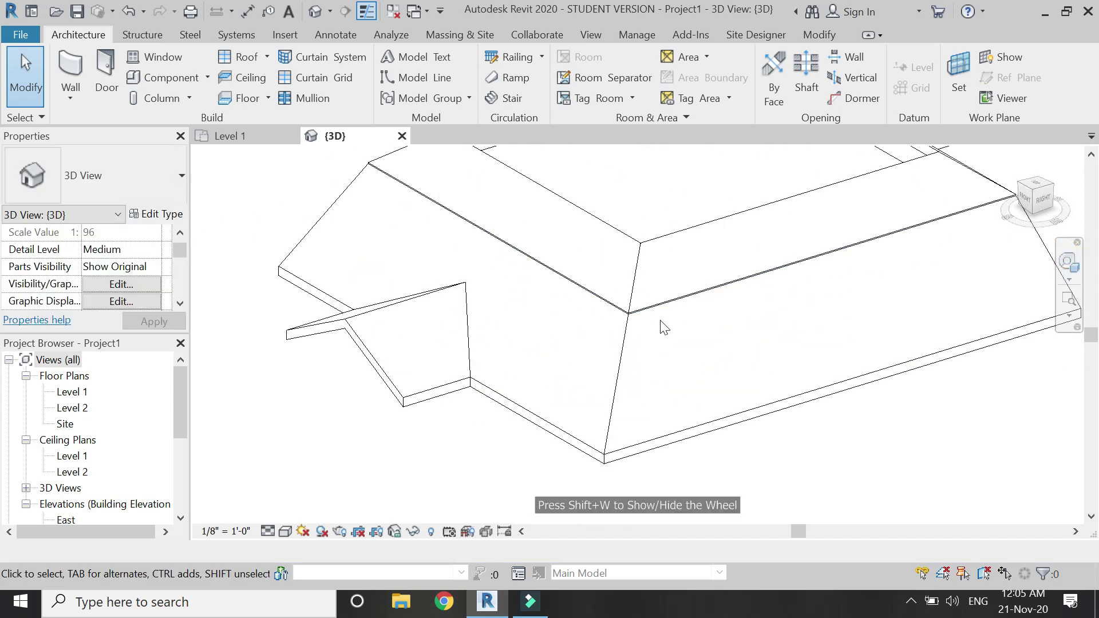
{"action": "left_click", "coordinate": [579, 306]}
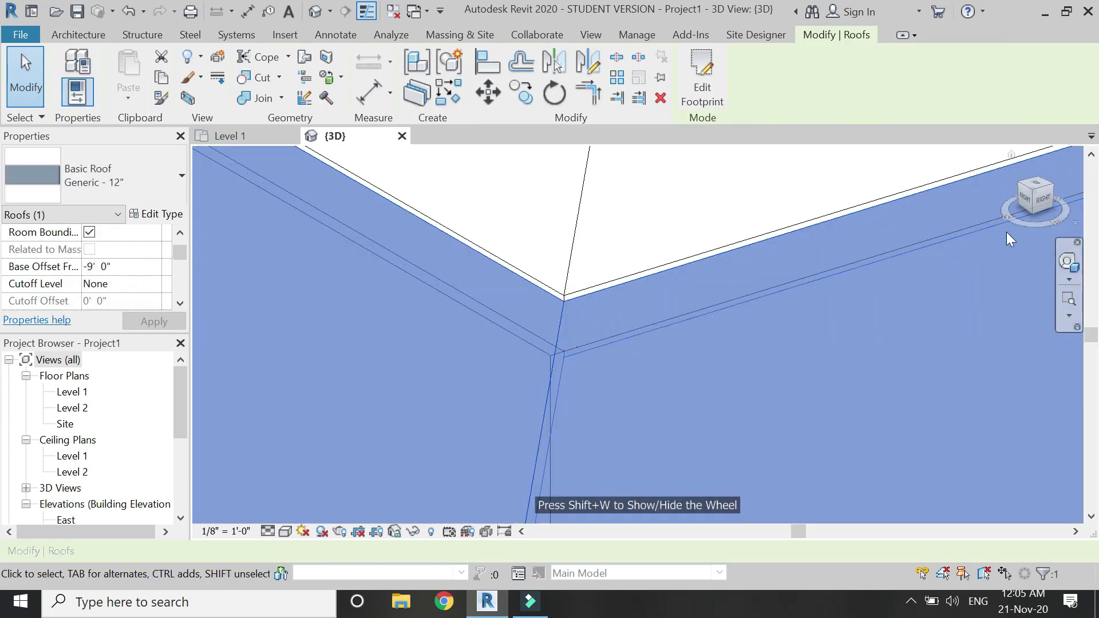
{"action": "left_click", "coordinate": [1025, 202]}
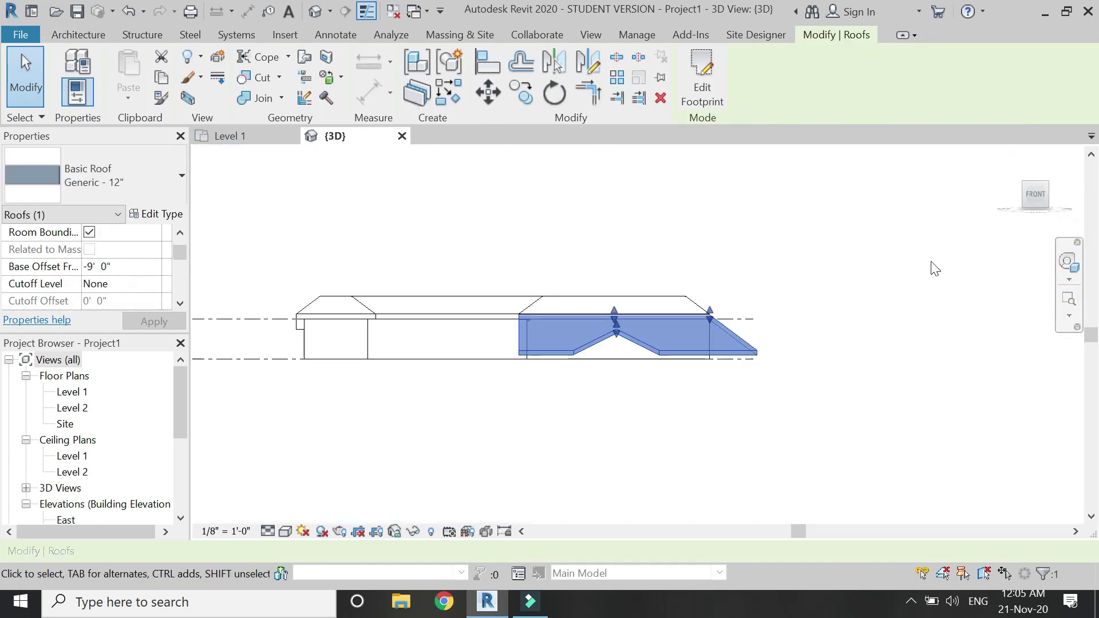
{"action": "scroll", "coordinate": [543, 304], "scroll_direction": "up", "scroll_amount": 8}
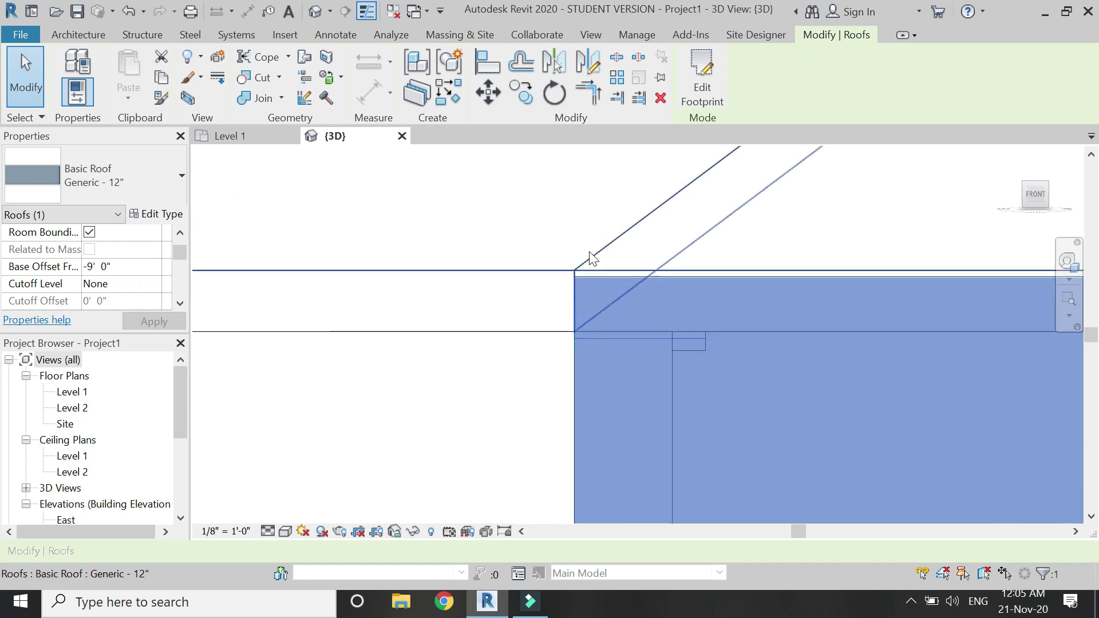
{"action": "left_click", "coordinate": [493, 94]}
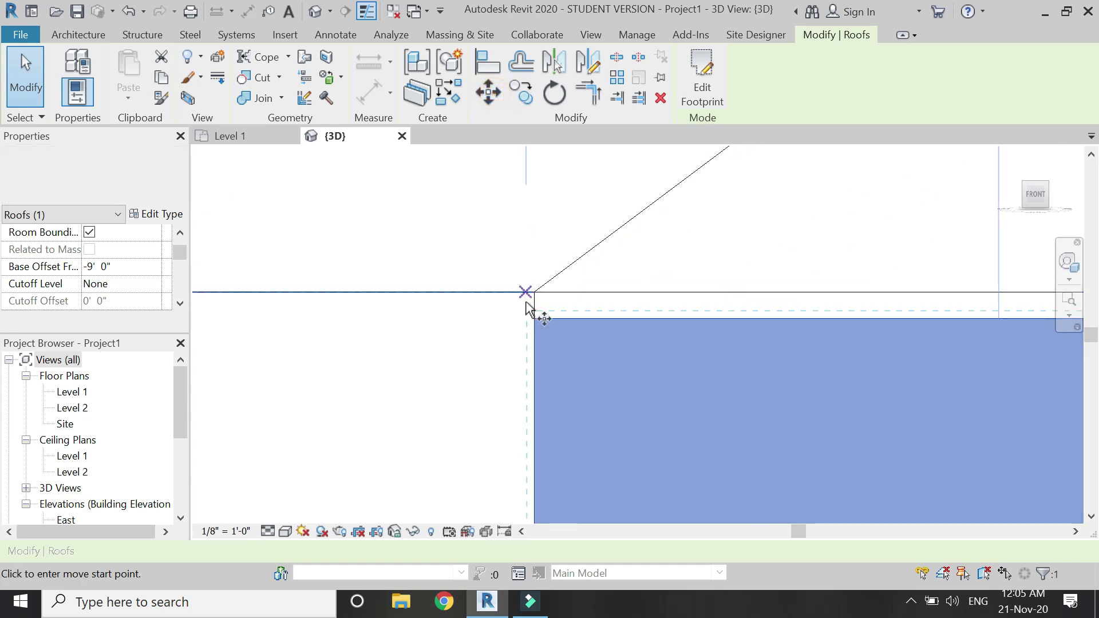
{"action": "left_click", "coordinate": [535, 318]}
{"action": "left_click", "coordinate": [535, 293]}
{"action": "scroll", "coordinate": [443, 303], "scroll_direction": "down", "scroll_amount": 6}
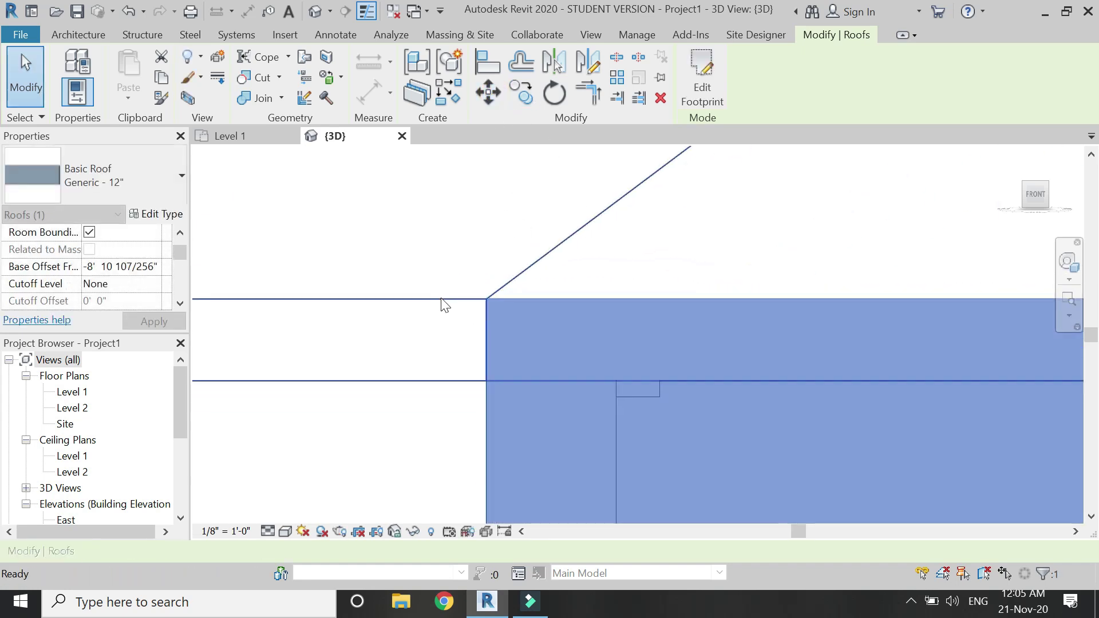
{"action": "left_click", "coordinate": [336, 354]}
{"action": "scroll", "coordinate": [275, 223], "scroll_direction": "down", "scroll_amount": 4}
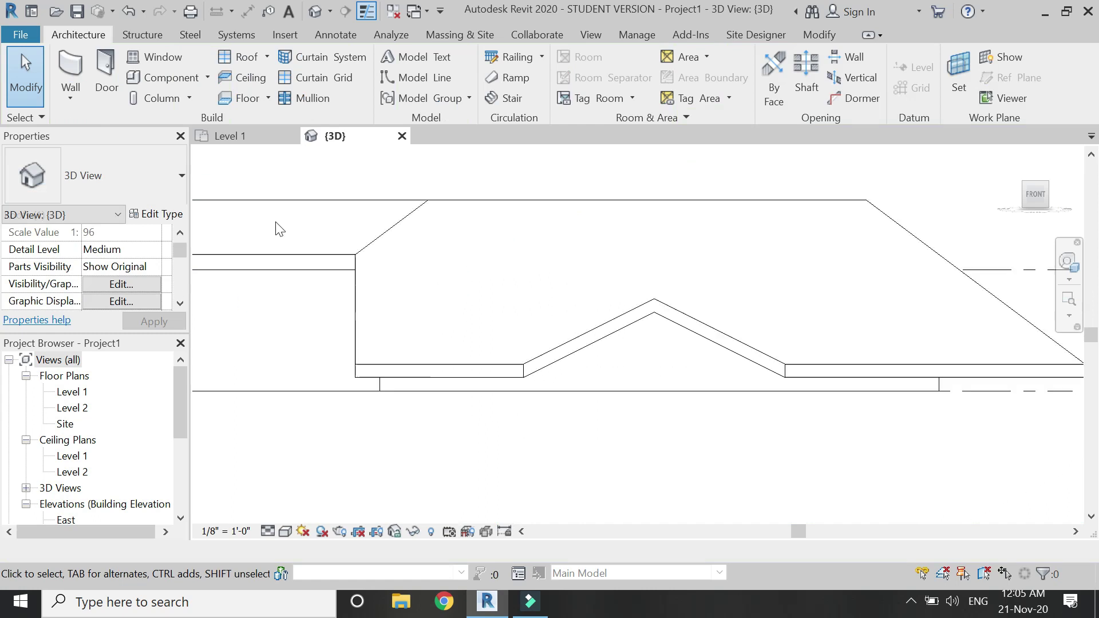
Step: Reopen the L-shaped roof's footprint, set the slope of the projection's two side edges to 9"/12", and finish the edit
{"action": "left_click", "coordinate": [1068, 255]}
{"action": "left_click_drag", "start_coordinate": [658, 246], "coordinate": [605, 277]}
{"action": "mouse_move", "coordinate": [645, 331]}
{"action": "left_mouse_down"}
{"action": "mouse_move", "coordinate": [669, 338]}
{"action": "mouse_move", "coordinate": [537, 360]}
{"action": "mouse_move", "coordinate": [517, 317]}
{"action": "mouse_move", "coordinate": [753, 334]}
{"action": "mouse_move", "coordinate": [397, 387]}
{"action": "mouse_move", "coordinate": [566, 370]}
{"action": "mouse_move", "coordinate": [423, 404]}
{"action": "mouse_move", "coordinate": [465, 366]}
{"action": "mouse_move", "coordinate": [710, 355]}
{"action": "mouse_move", "coordinate": [438, 354]}
{"action": "mouse_move", "coordinate": [352, 386]}
{"action": "mouse_move", "coordinate": [375, 372]}
{"action": "mouse_move", "coordinate": [590, 369]}
{"action": "mouse_move", "coordinate": [684, 344]}
{"action": "mouse_move", "coordinate": [717, 298]}
{"action": "mouse_move", "coordinate": [752, 311]}
{"action": "mouse_move", "coordinate": [632, 366]}
{"action": "mouse_move", "coordinate": [546, 360]}
{"action": "left_mouse_up"}
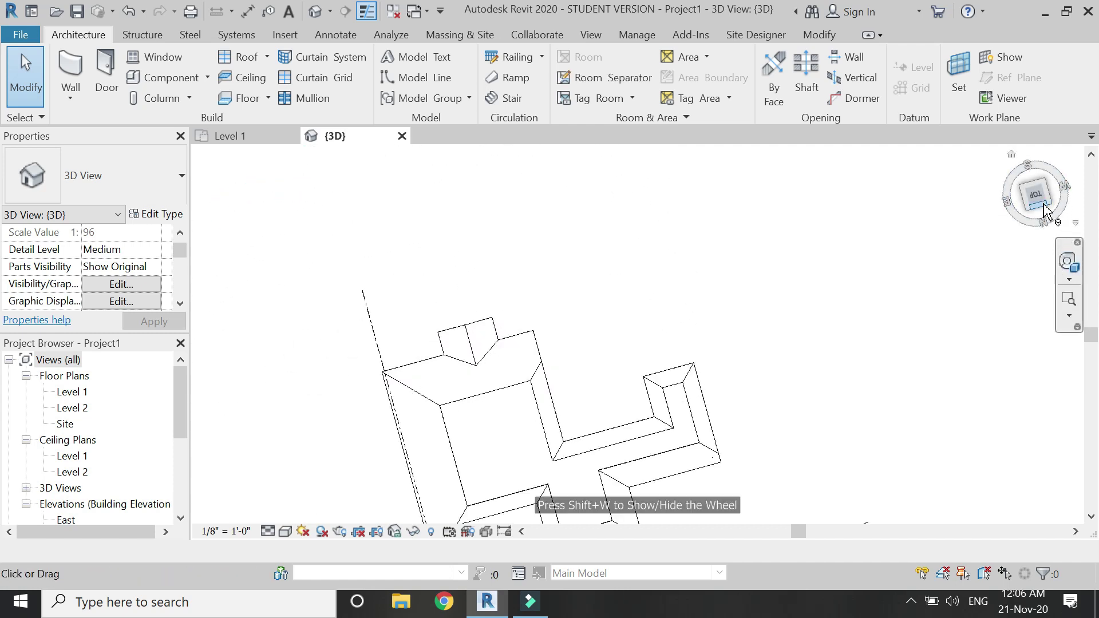
{"action": "left_click", "coordinate": [1045, 210]}
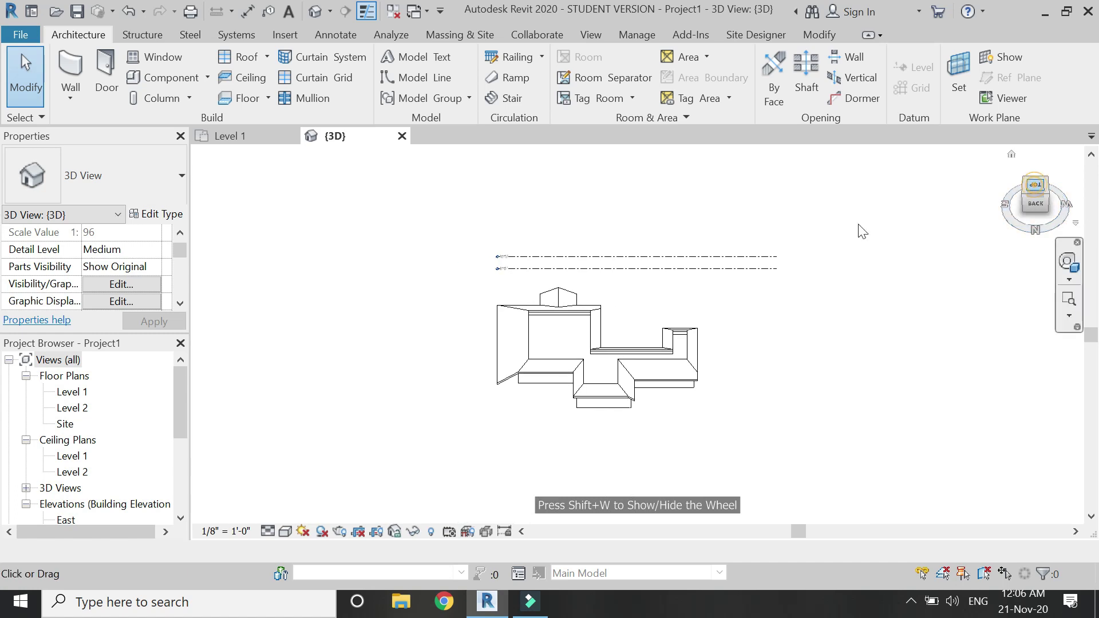
{"action": "scroll", "coordinate": [550, 252], "scroll_direction": "up", "scroll_amount": 5}
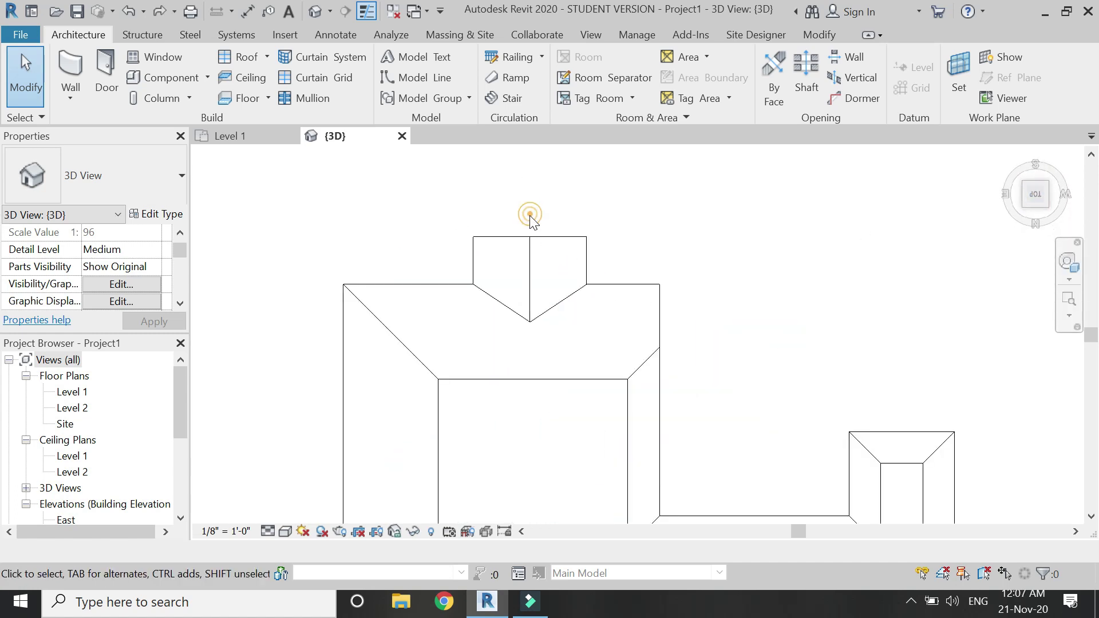
{"action": "left_click", "coordinate": [517, 237]}
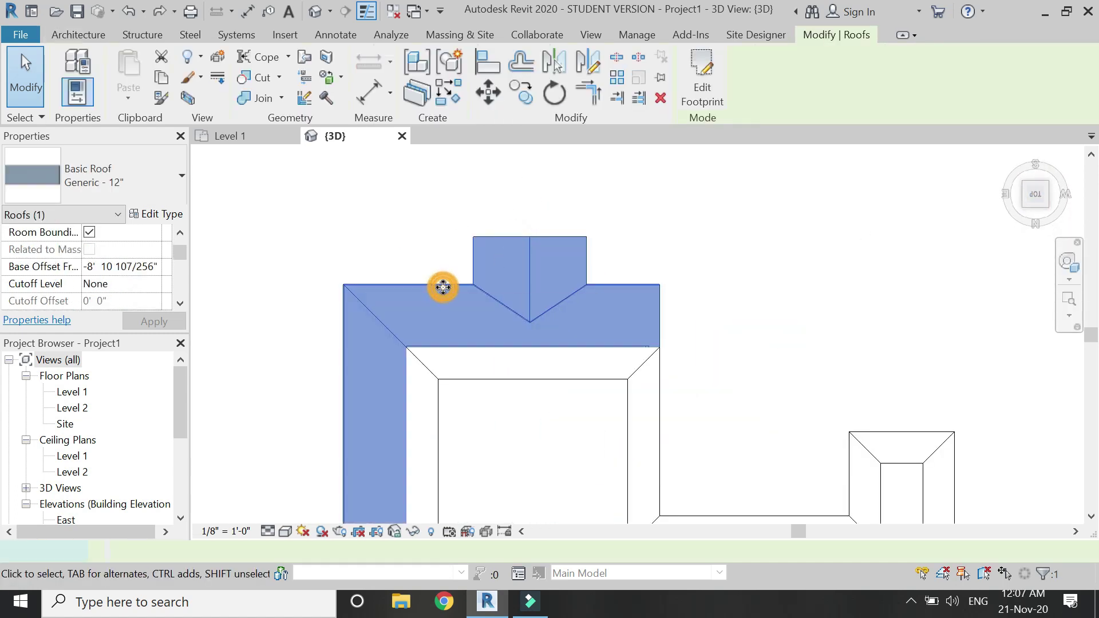
{"action": "double_click", "coordinate": [443, 287]}
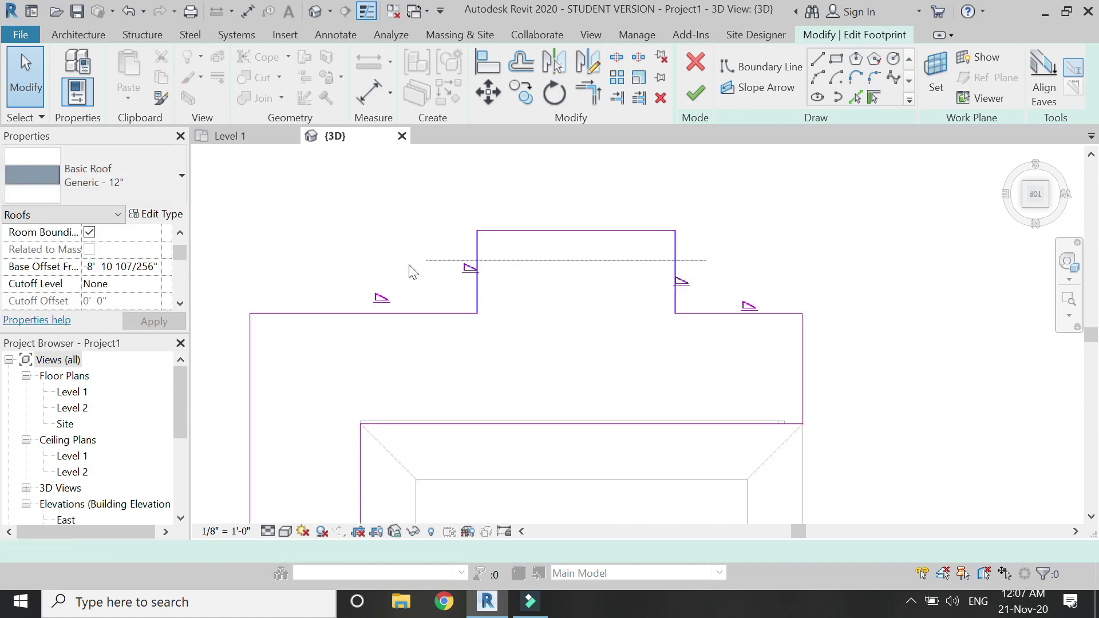
{"action": "left_click_drag", "start_coordinate": [410, 272], "coordinate": [408, 273]}
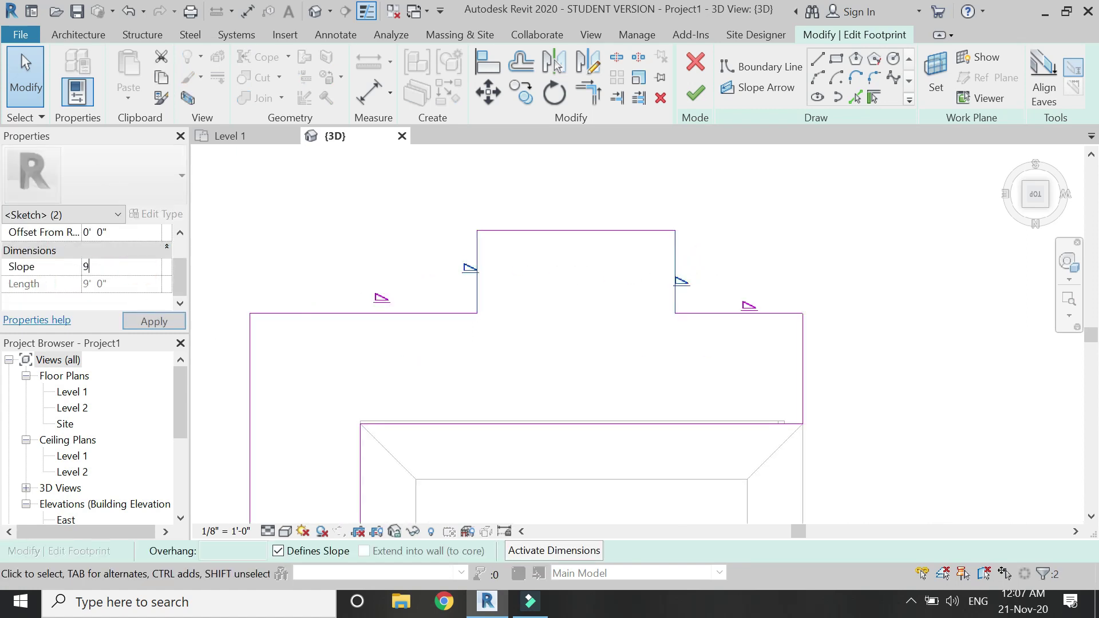
{"action": "left_click", "coordinate": [266, 238]}
{"action": "left_click", "coordinate": [696, 94]}
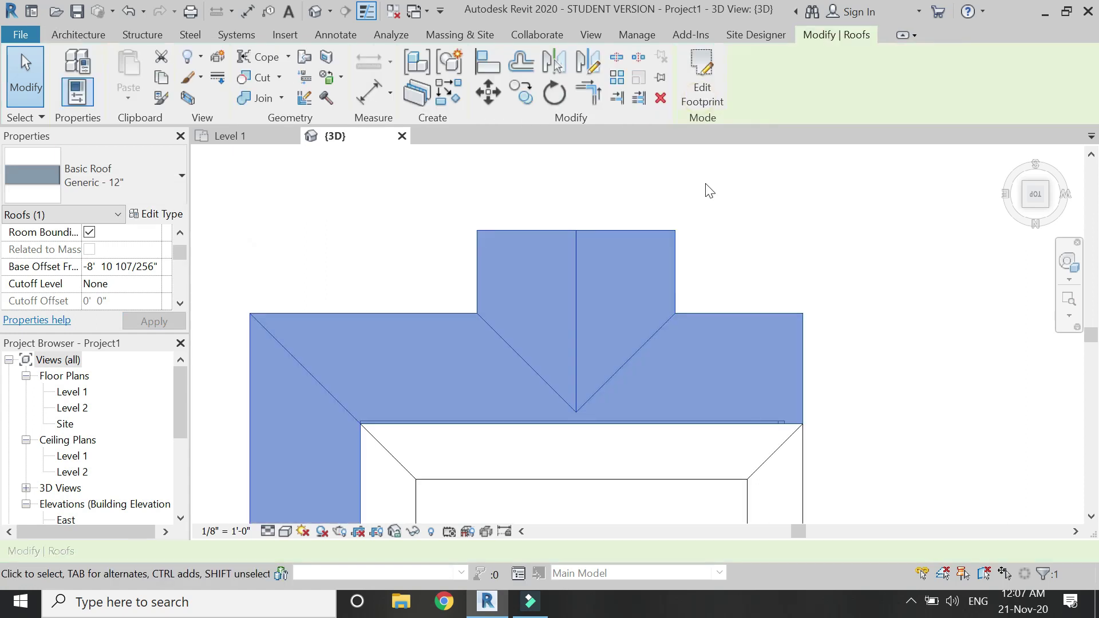
{"action": "left_click", "coordinate": [707, 185]}
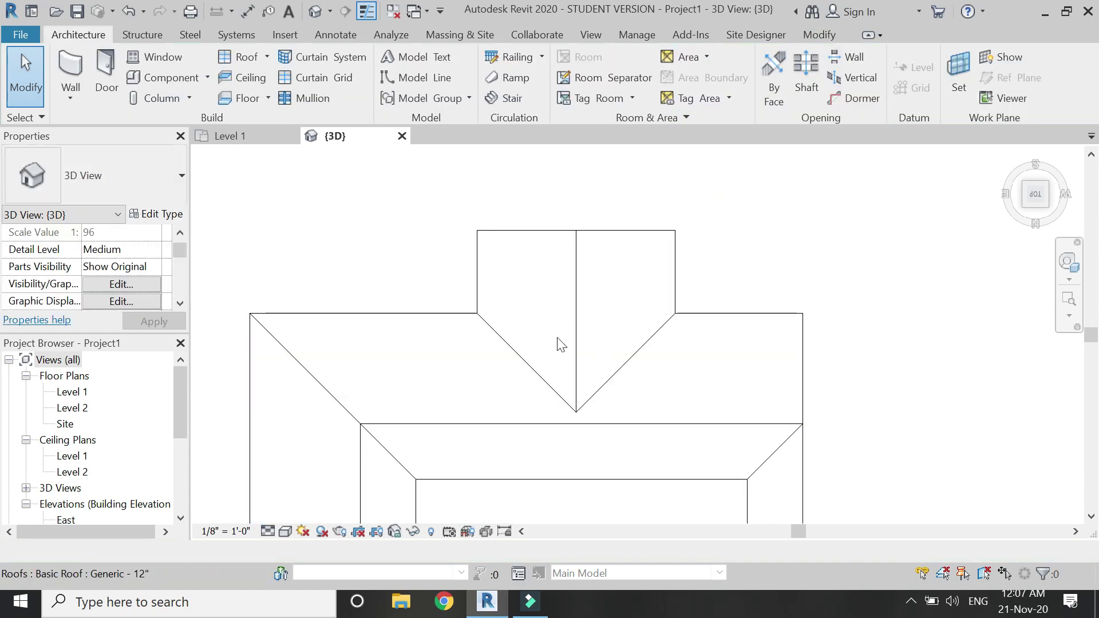
Step: Try to move the L-shaped roof in the front view to realign it with the upper roof's eave
{"action": "left_click", "coordinate": [1043, 181]}
{"action": "scroll", "coordinate": [727, 351], "scroll_direction": "up", "scroll_amount": 5}
{"action": "left_click", "coordinate": [726, 355]}
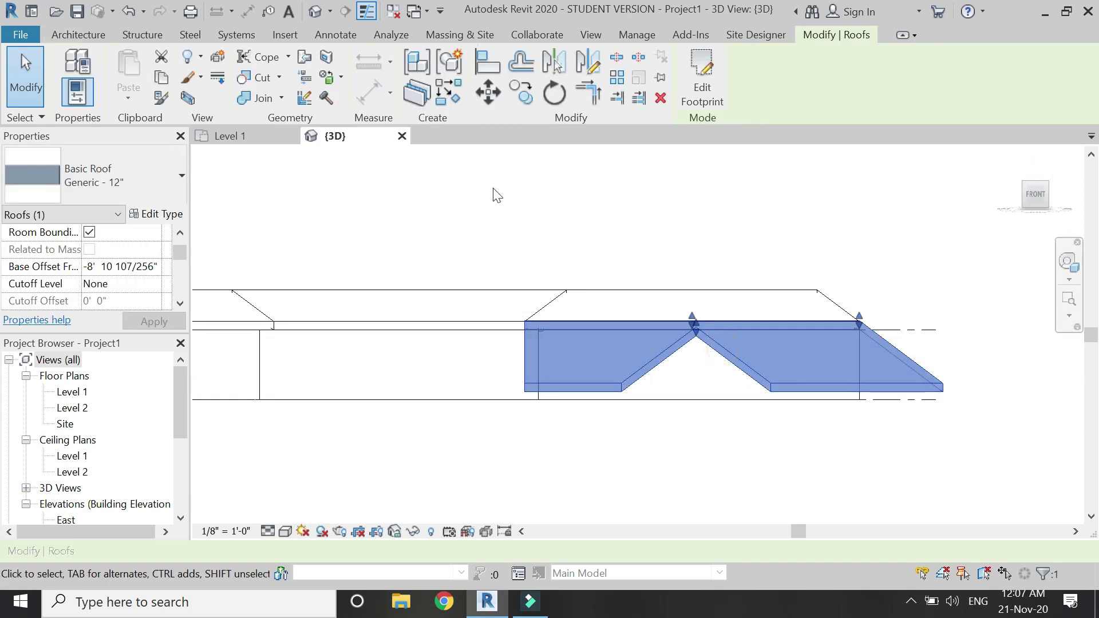
{"action": "left_click", "coordinate": [485, 97]}
{"action": "scroll", "coordinate": [515, 335], "scroll_direction": "up", "scroll_amount": 5}
{"action": "left_click", "coordinate": [551, 342]}
{"action": "left_click", "coordinate": [518, 302]}
{"action": "key", "text": "Escape"}
{"action": "scroll", "coordinate": [499, 286], "scroll_direction": "down", "scroll_amount": 4}
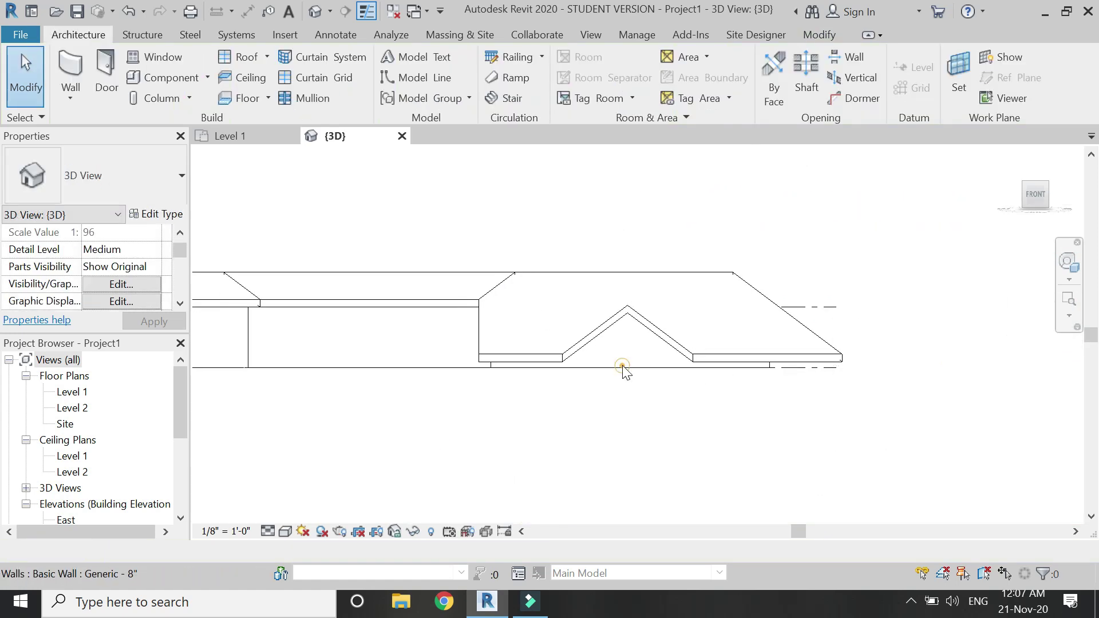
Step: Examine the gabled roof projection and the wall beneath it from the front and from above in 3D
{"action": "left_click", "coordinate": [623, 367]}
{"action": "left_click", "coordinate": [760, 416]}
{"action": "scroll", "coordinate": [757, 414], "scroll_direction": "down", "scroll_amount": 2}
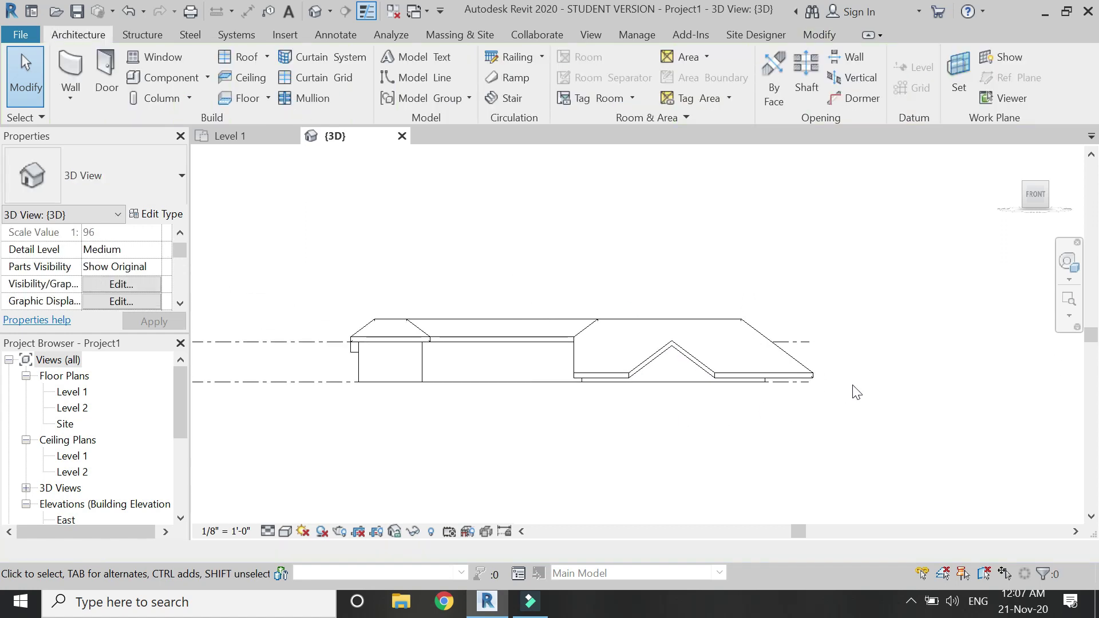
{"action": "left_click", "coordinate": [1059, 266]}
{"action": "left_click_drag", "start_coordinate": [788, 275], "coordinate": [648, 358]}
{"action": "left_click_drag", "start_coordinate": [705, 390], "coordinate": [440, 417]}
{"action": "left_click", "coordinate": [451, 393]}
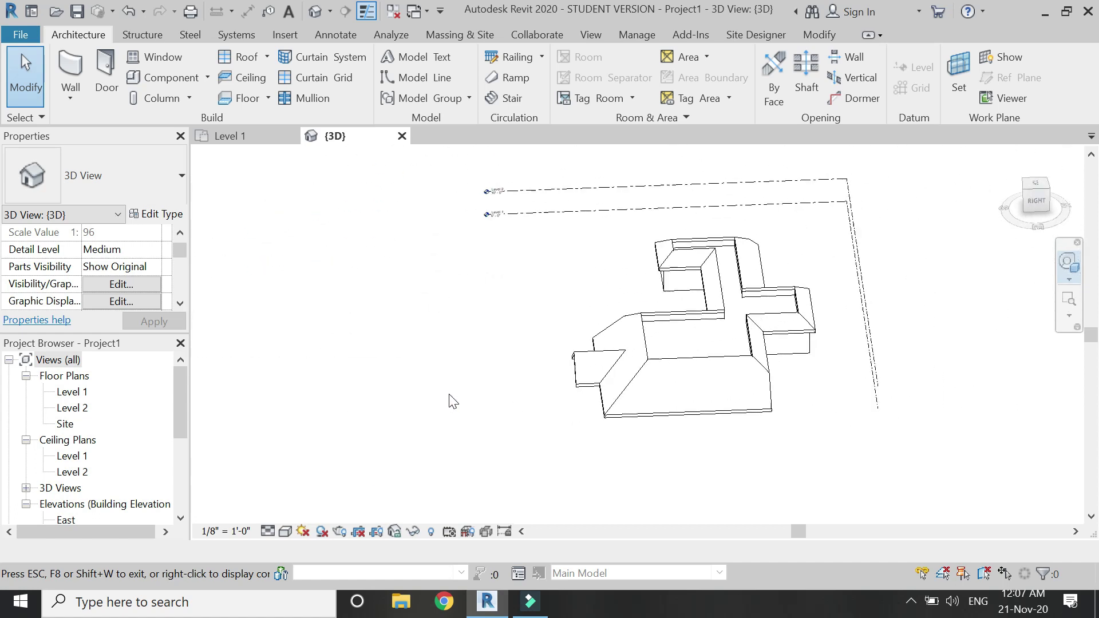
{"action": "left_click_drag", "start_coordinate": [778, 395], "coordinate": [790, 392]}
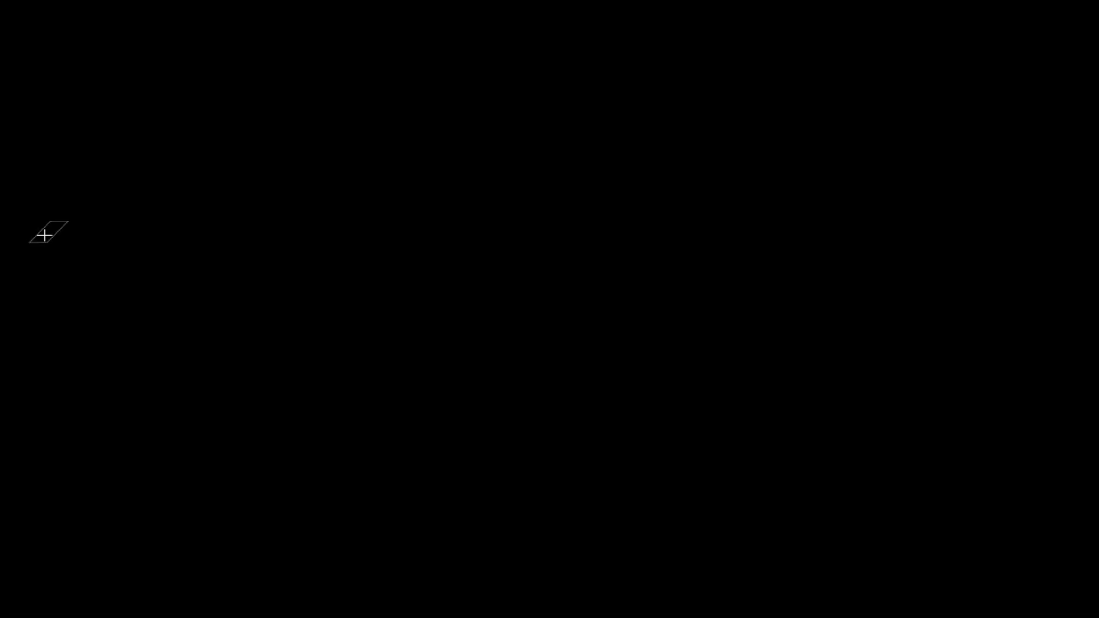